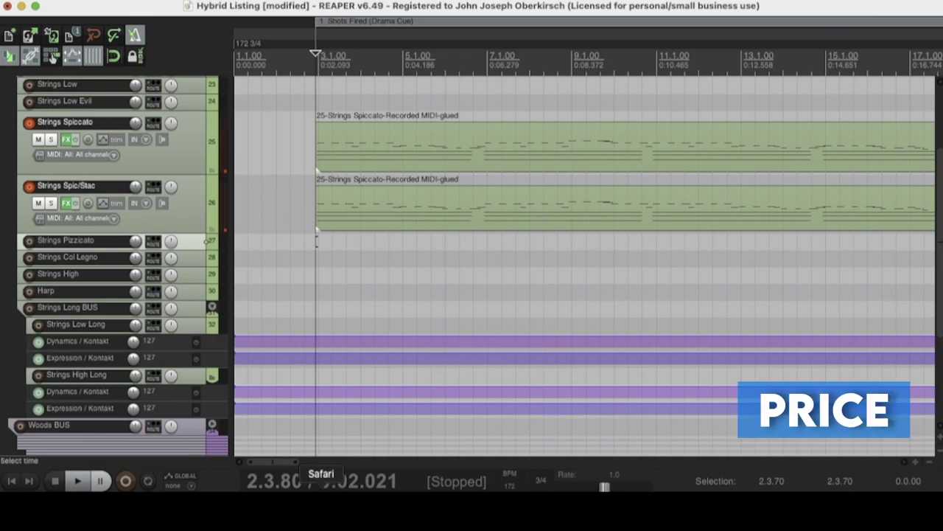
Switch to Safari and open the Purchase page on reaper.fm to examine the discounted and commercial license prices.
left_click(320, 509)
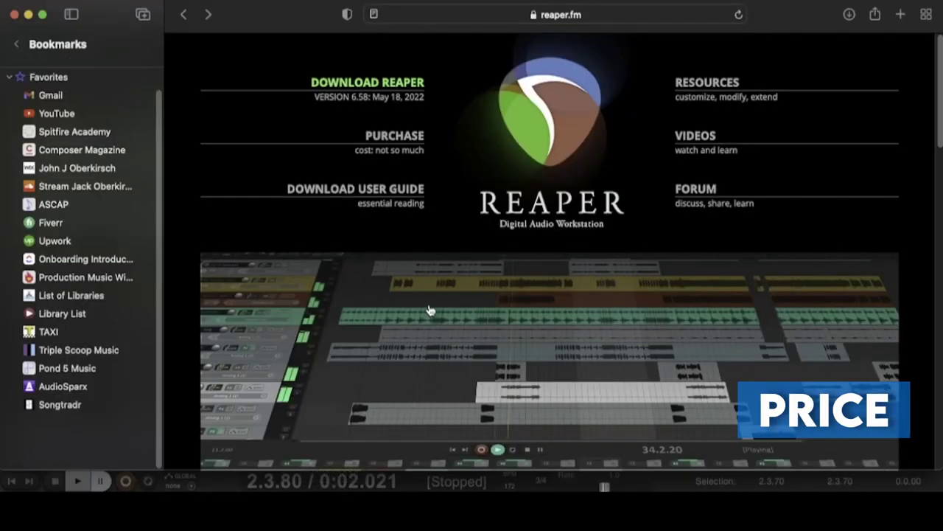
left_click(390, 142)
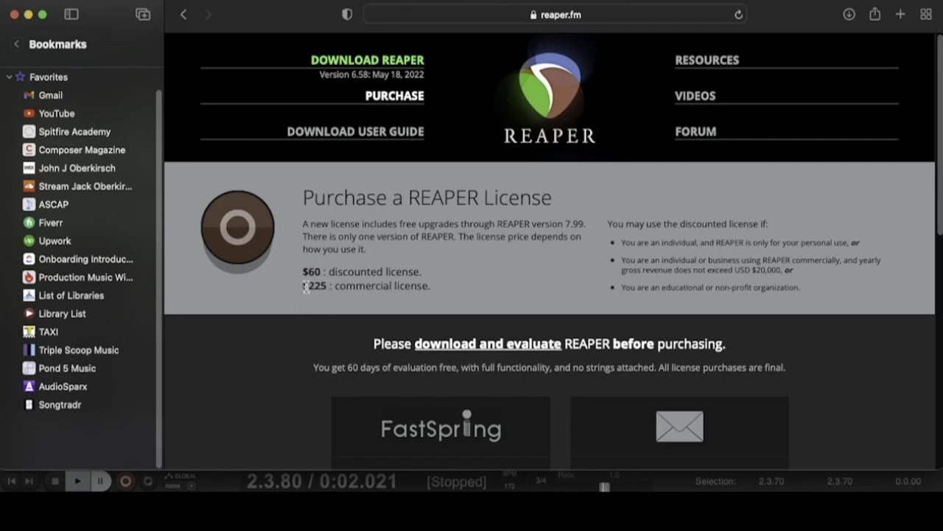
mouse_move(303, 287)
left_mouse_down()
mouse_move(444, 286)
mouse_move(327, 287)
mouse_move(308, 195)
mouse_move(304, 285)
left_mouse_up()
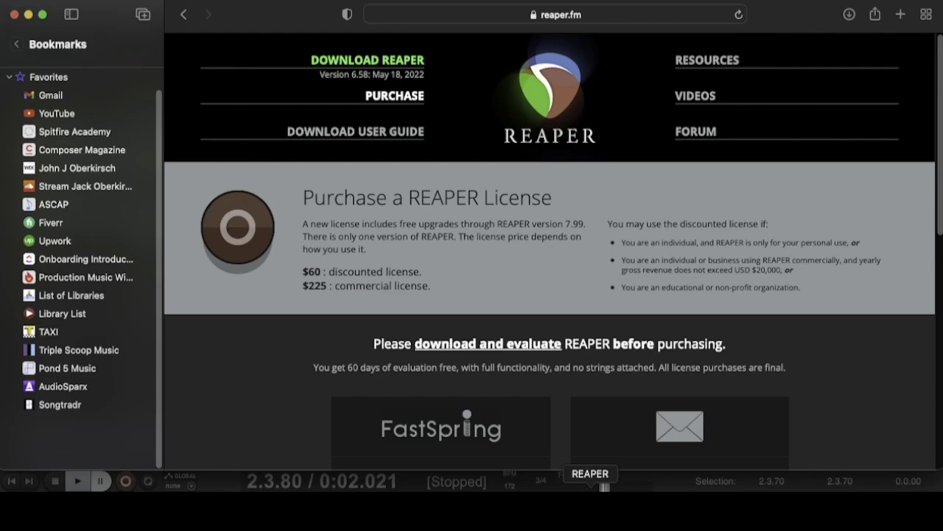
Return to REAPER and open the Custom Colors page of the Theme Adjuster / Color Controls.
left_click(590, 488)
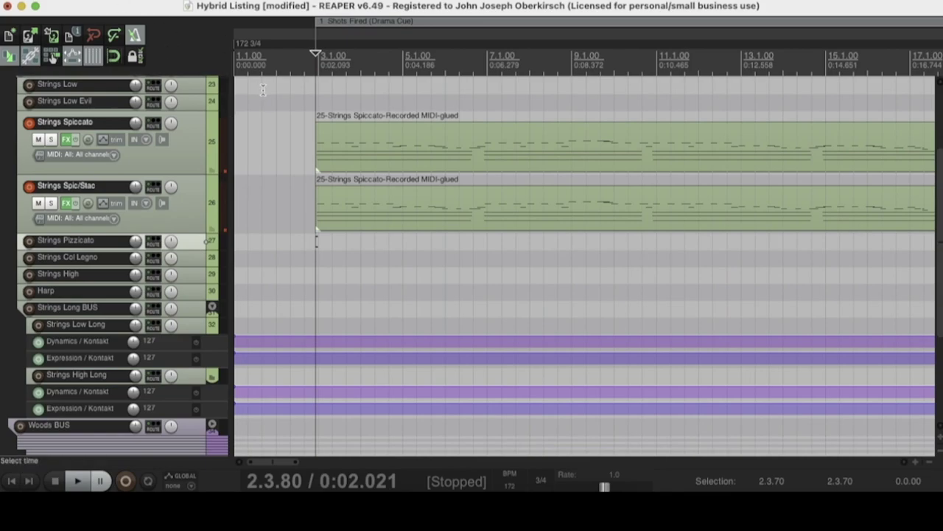
scroll(158, 168, "up", 4)
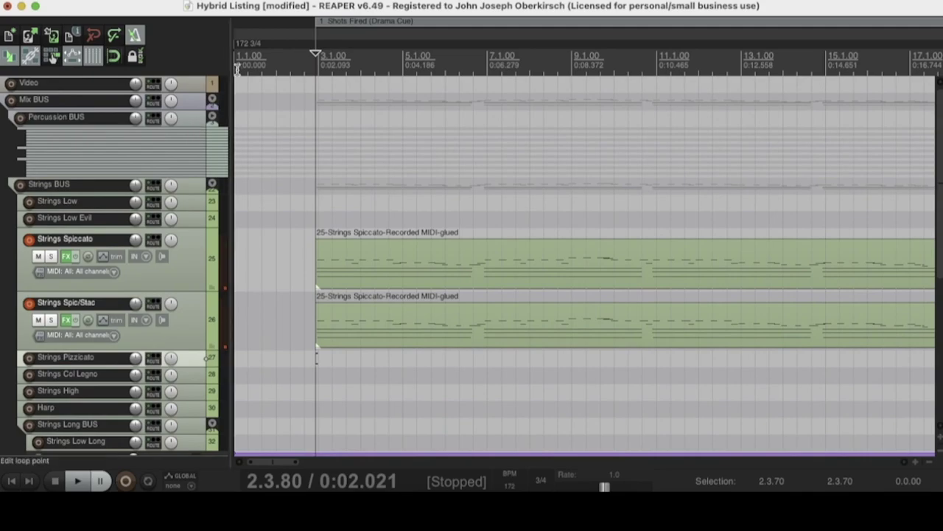
left_click(291, 0)
scroll(417, 59, "down", 3)
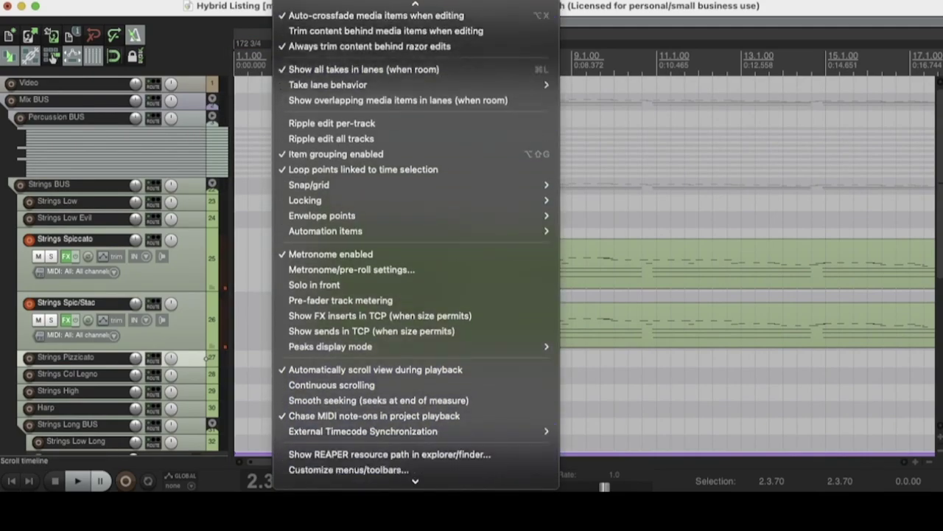
scroll(418, 451, "down", 2)
mouse_move(418, 450)
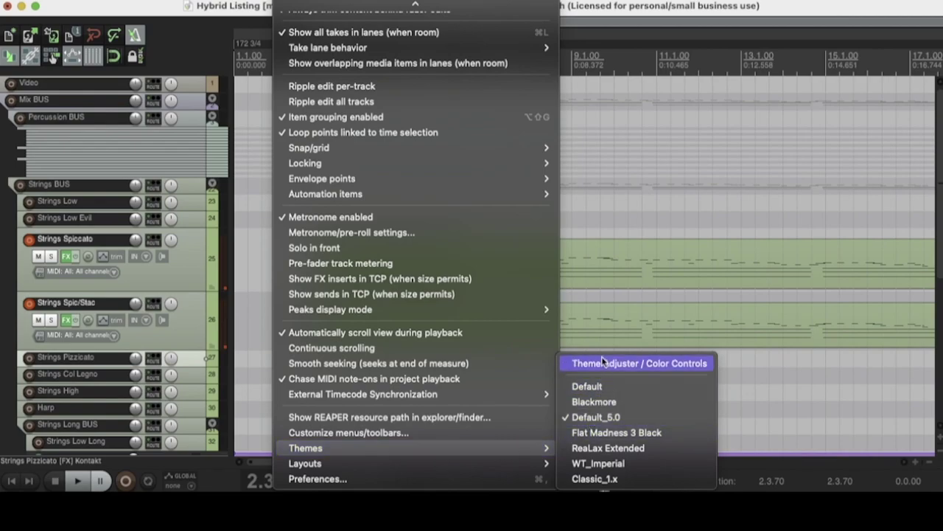
scroll(418, 451, "down", 5)
left_click(619, 365)
left_click_drag(628, 7, 655, 9)
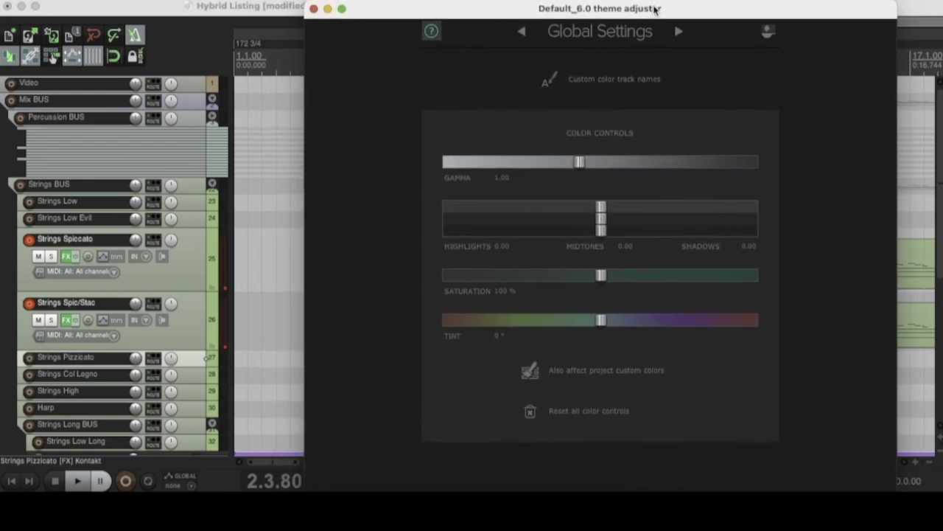
left_click(679, 31)
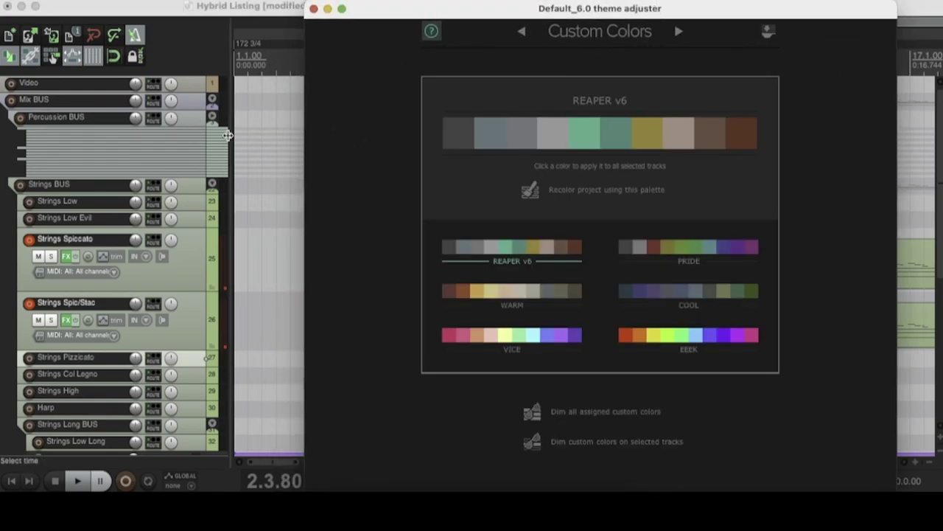
Select the Video track and try the WARM palette, returning to the REAPER v6 palette.
left_click(195, 84)
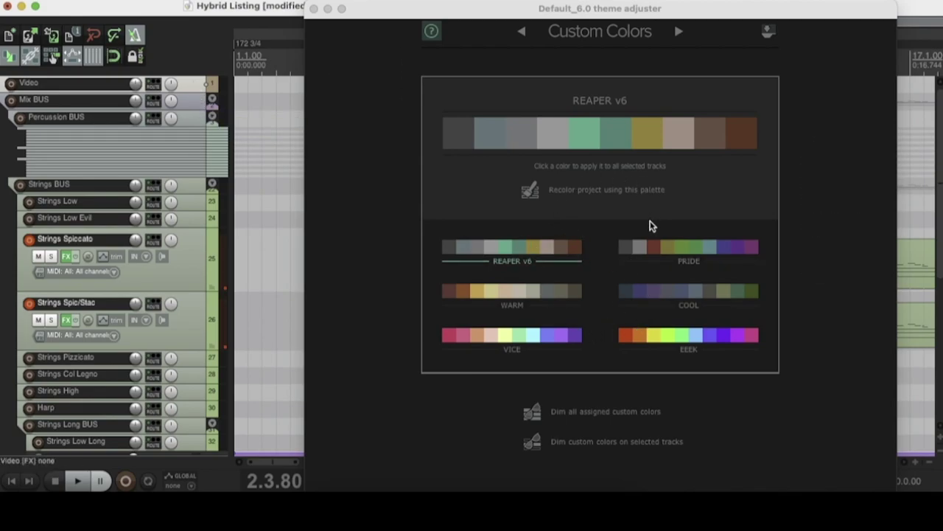
left_click(547, 302)
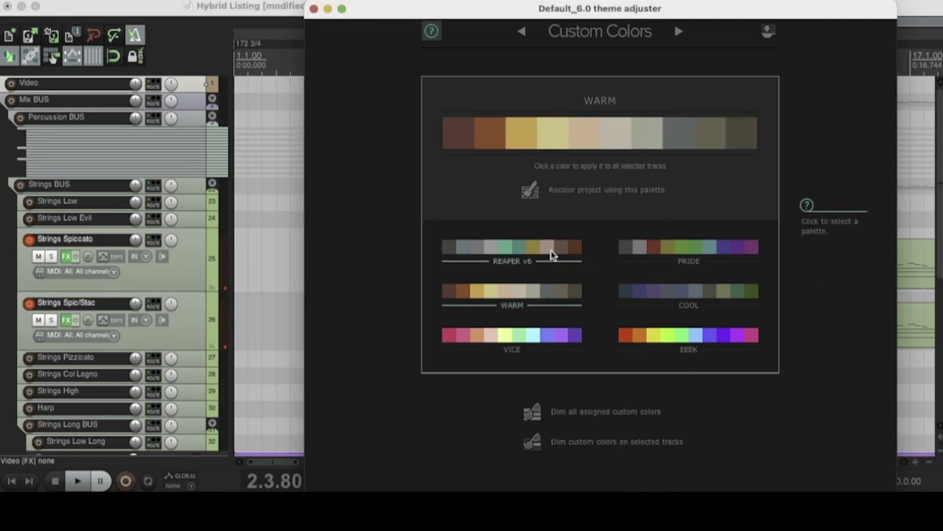
left_click(551, 248)
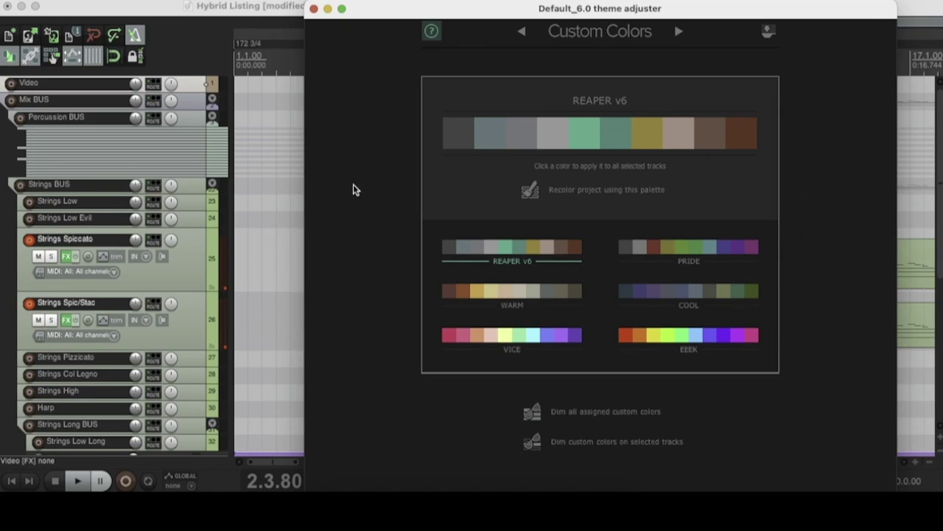
Color the Video track dark reddish brown and the Mix BUS track grey-brown from the REAPER v6 palette.
left_click(197, 87)
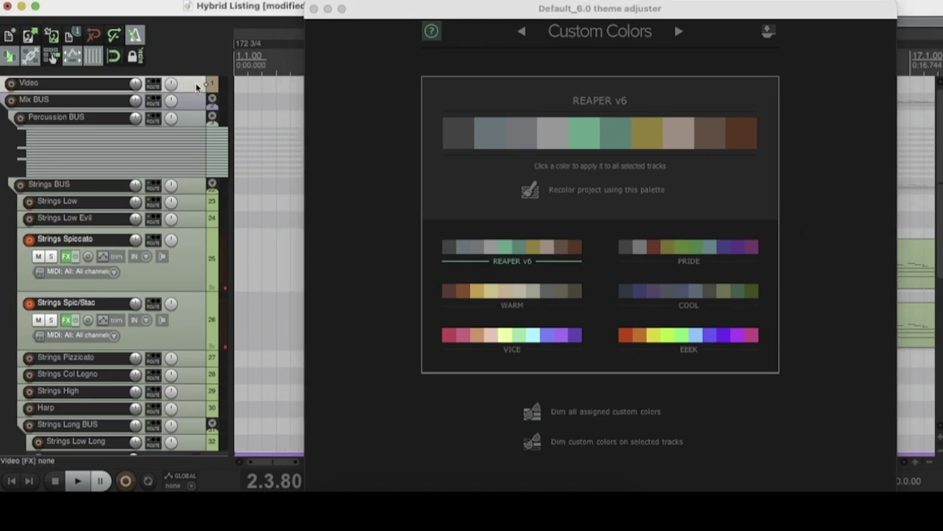
left_click(199, 104)
left_click(708, 131)
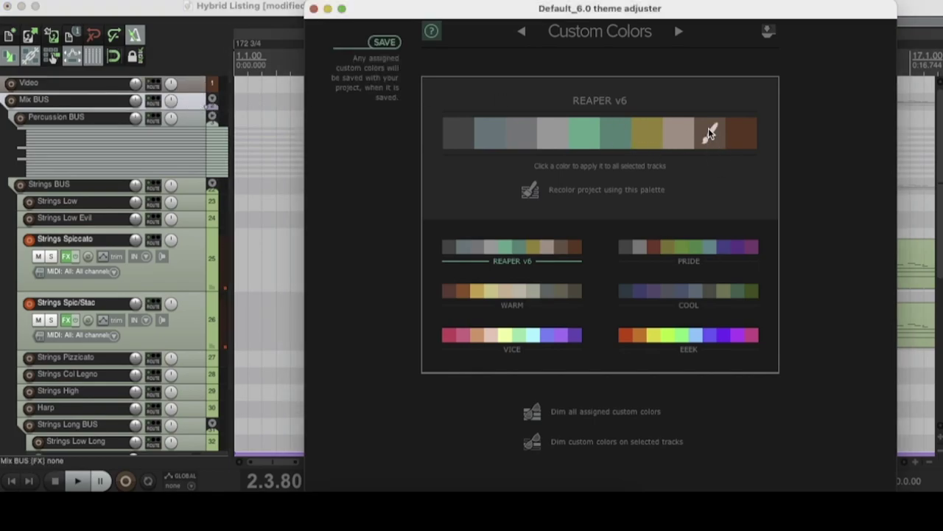
Color the Percussion BUS group pinkish beige and the Strings BUS group with all its tracks olive yellow.
left_click(291, 118)
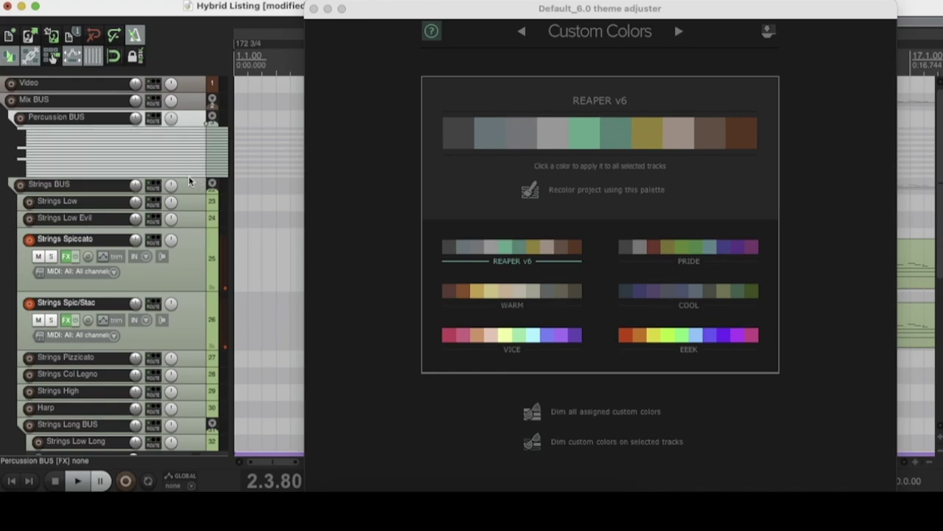
left_click(678, 132)
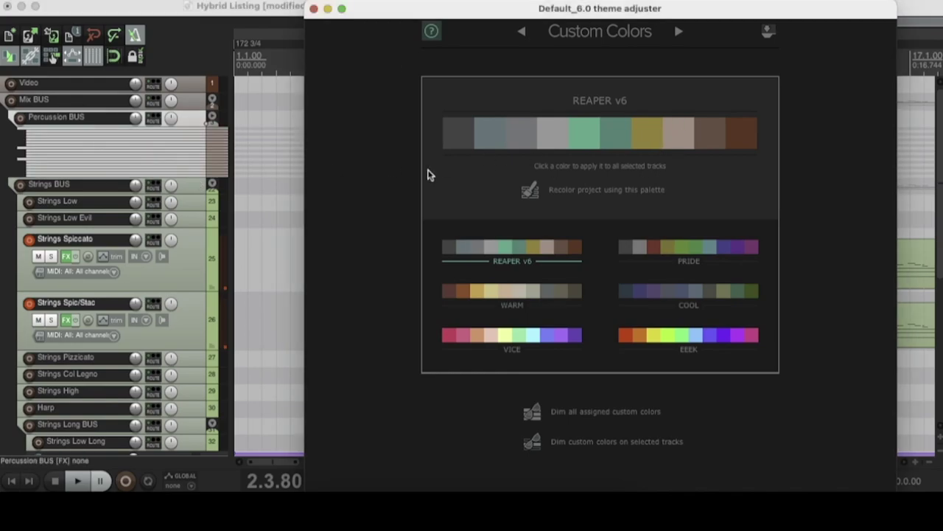
left_click(189, 192)
scroll(197, 324, "down", 5)
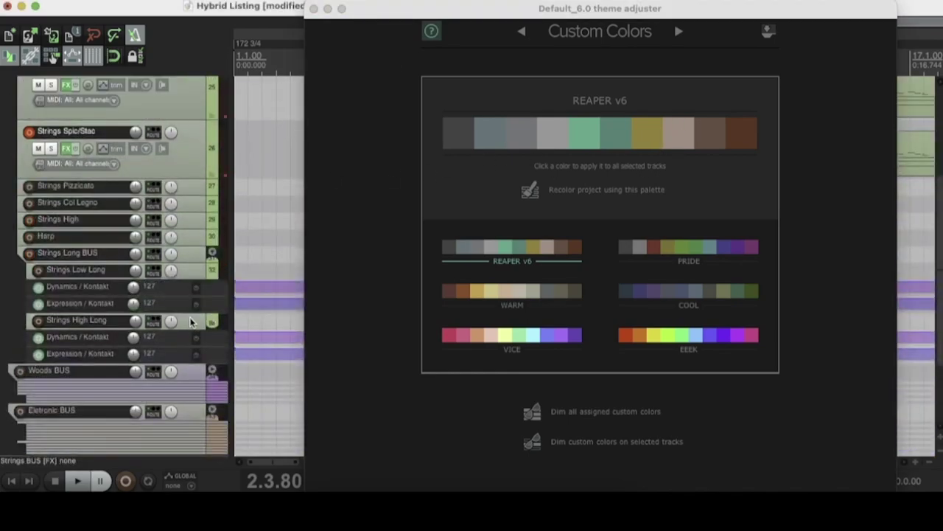
scroll(198, 327, "up", 4)
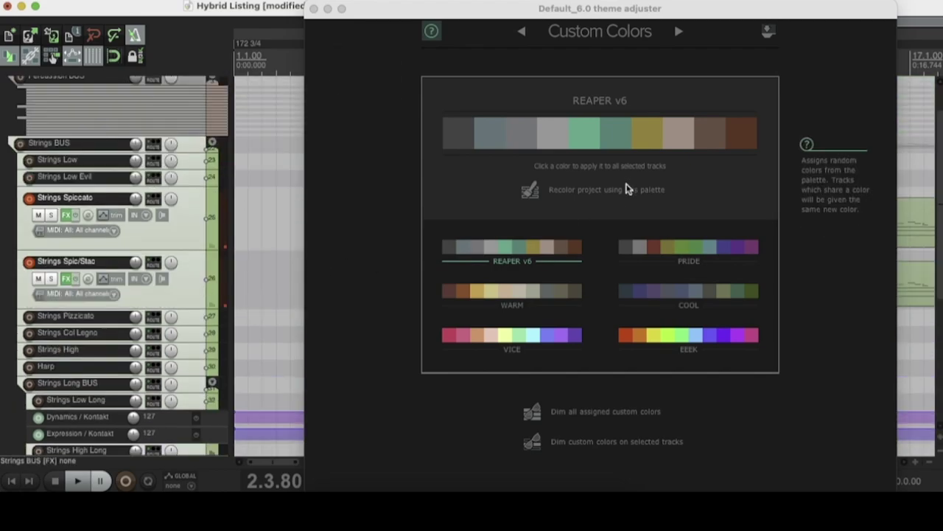
left_click(647, 135)
Color the Woods BUS group dark teal and the Eletronic BUS group light grey from the REAPER v6 palette.
scroll(103, 340, "down", 7)
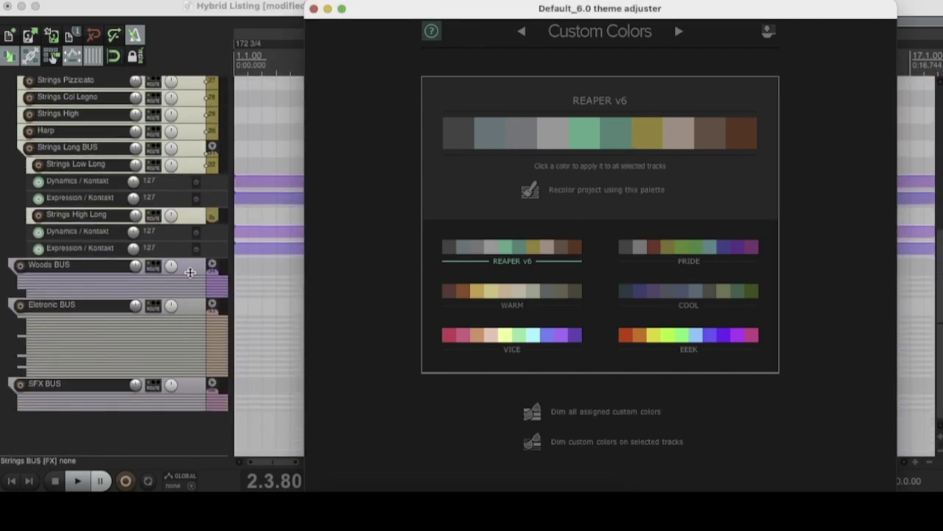
left_click(194, 270)
left_click(196, 265)
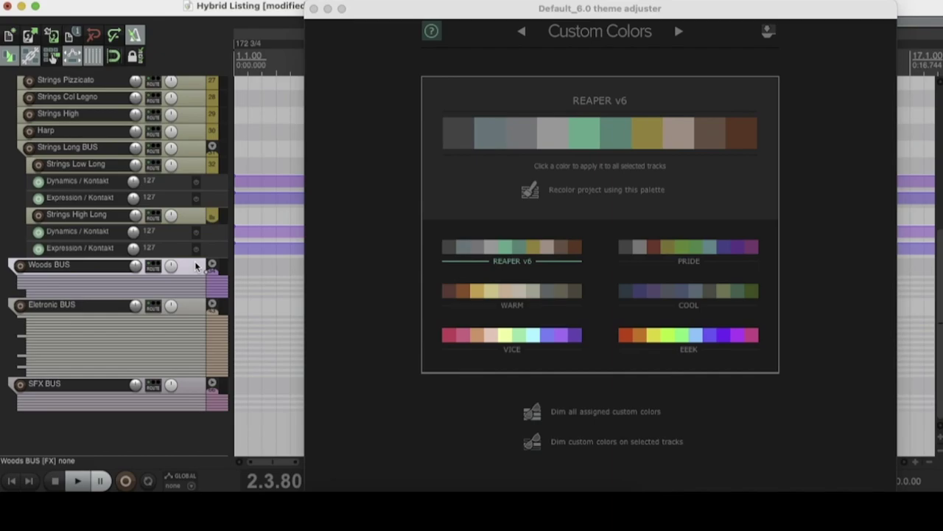
left_click(198, 300, "shift")
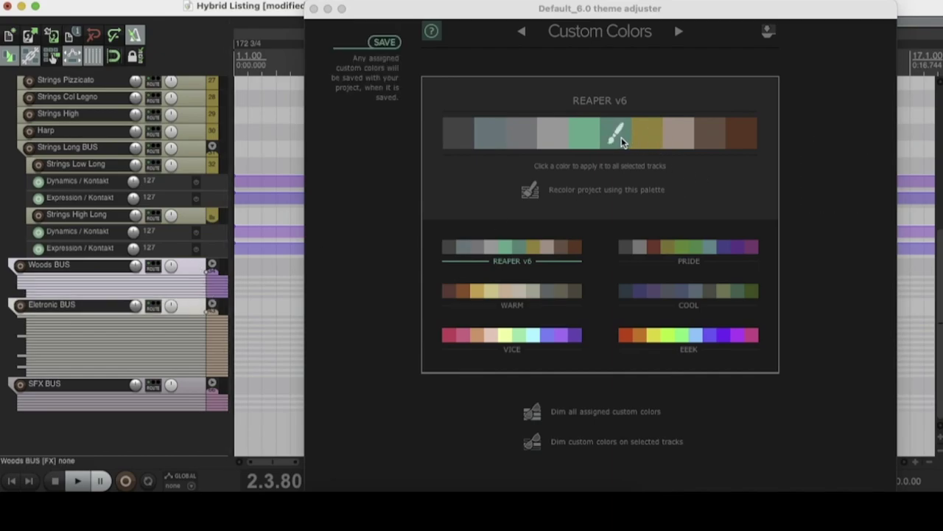
left_click(621, 137)
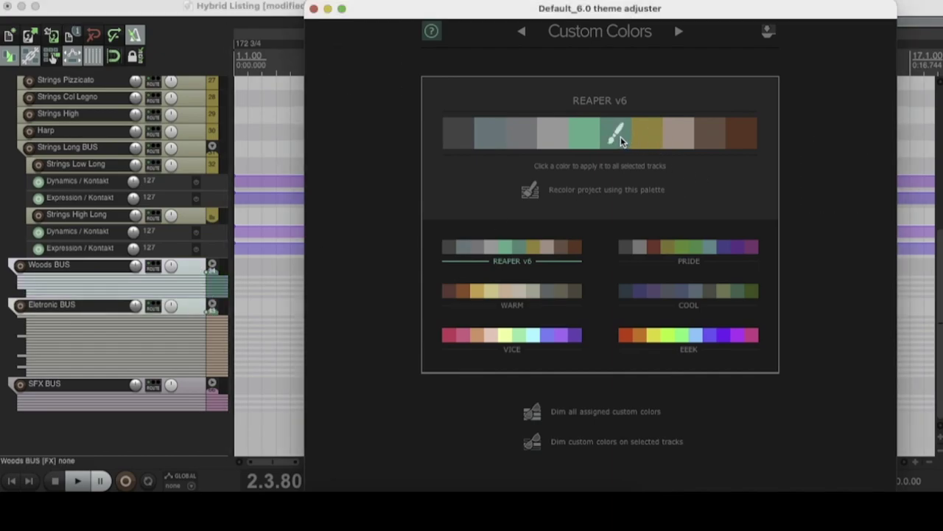
left_click(199, 308)
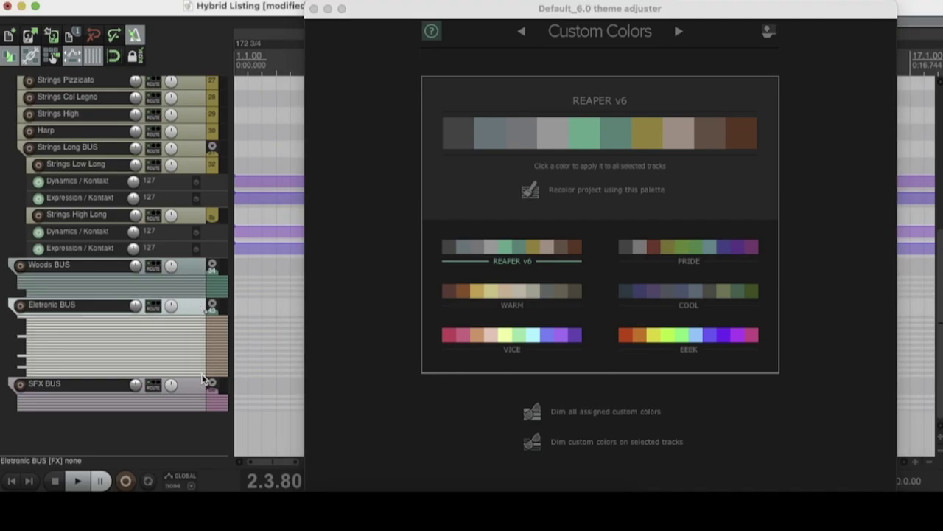
left_click(557, 137)
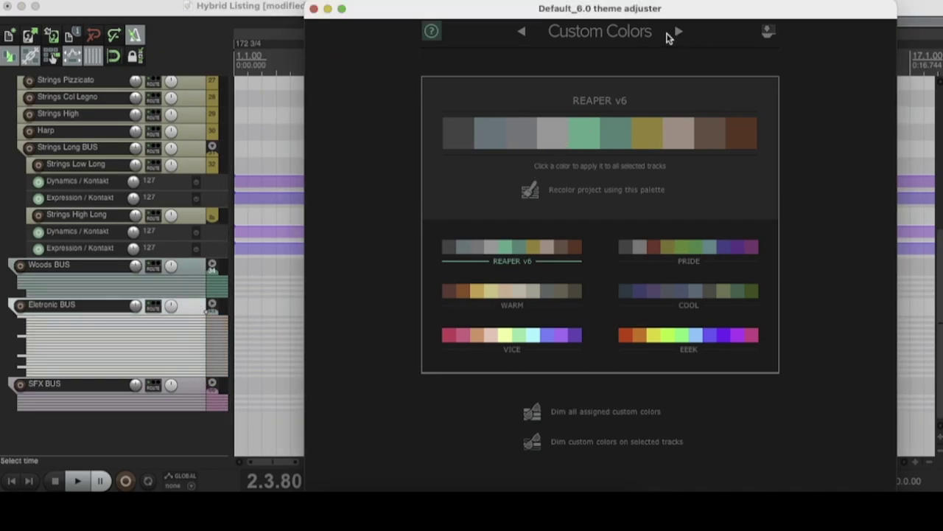
Try a saturation of 182 % and a tint of 121° in the theme adjuster's Global Settings.
left_click(678, 32)
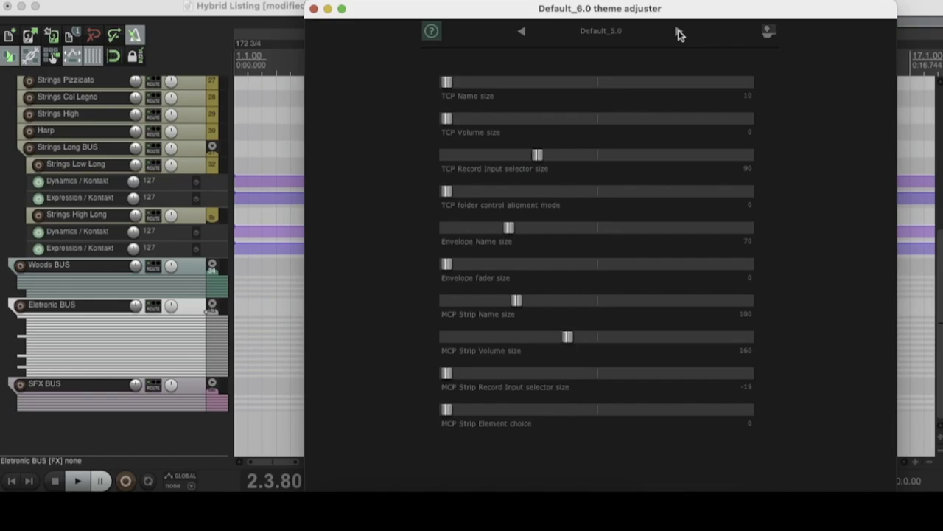
left_click(679, 34)
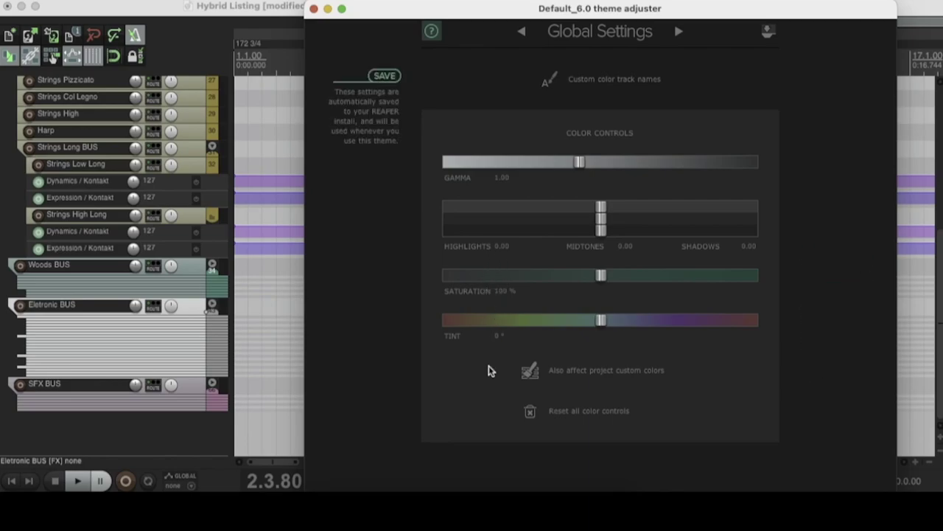
left_click_drag(601, 276, 727, 277)
left_click_drag(600, 320, 700, 324)
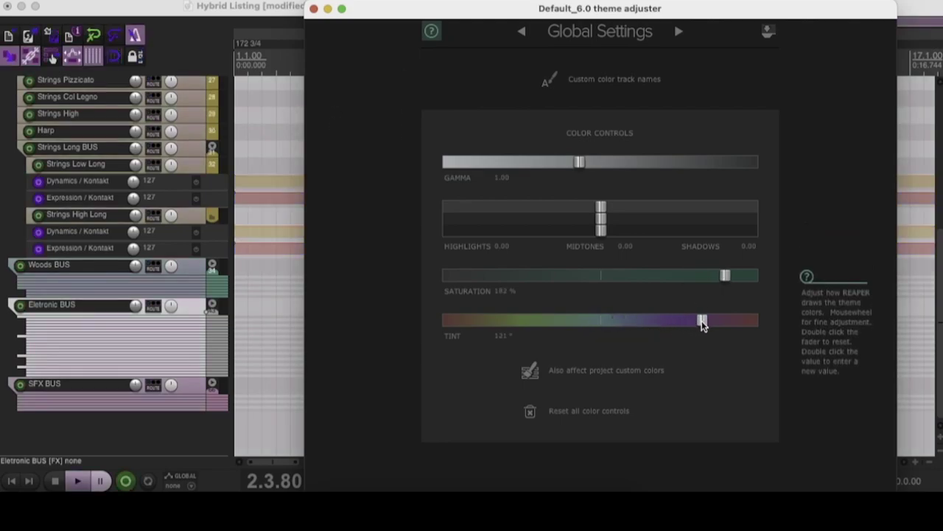
Reset the theme's tint and saturation to their defaults and try a slight gamma adjustment to 0.99.
double_click(702, 320)
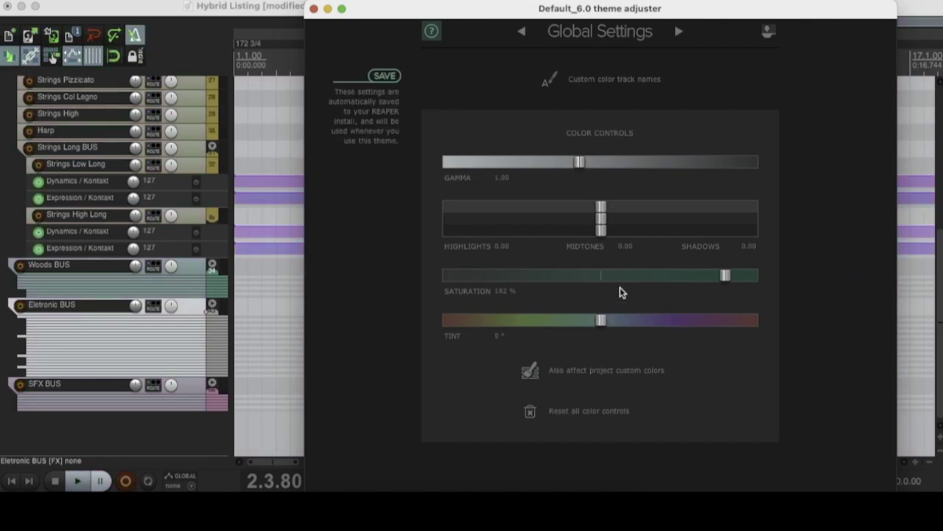
left_click_drag(727, 277, 595, 289)
double_click(604, 276)
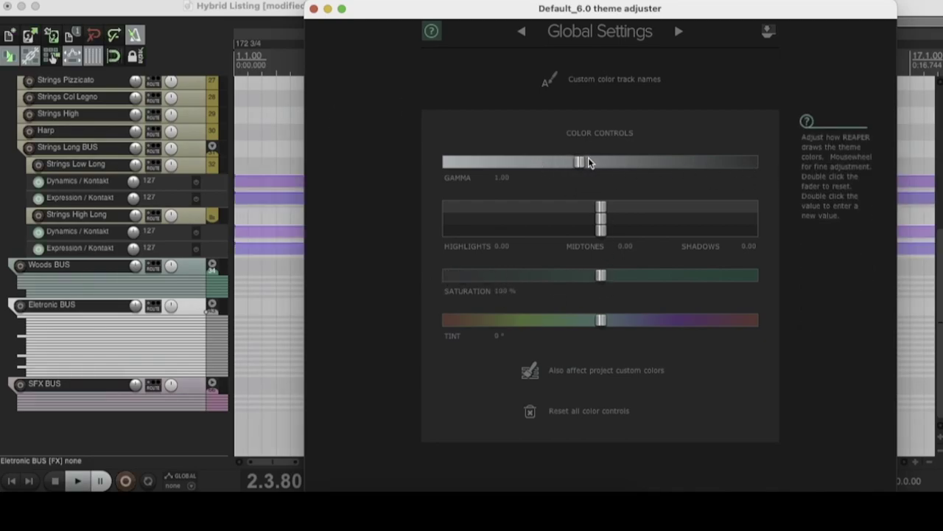
mouse_move(581, 163)
left_mouse_down()
mouse_move(755, 181)
mouse_move(581, 166)
left_mouse_up()
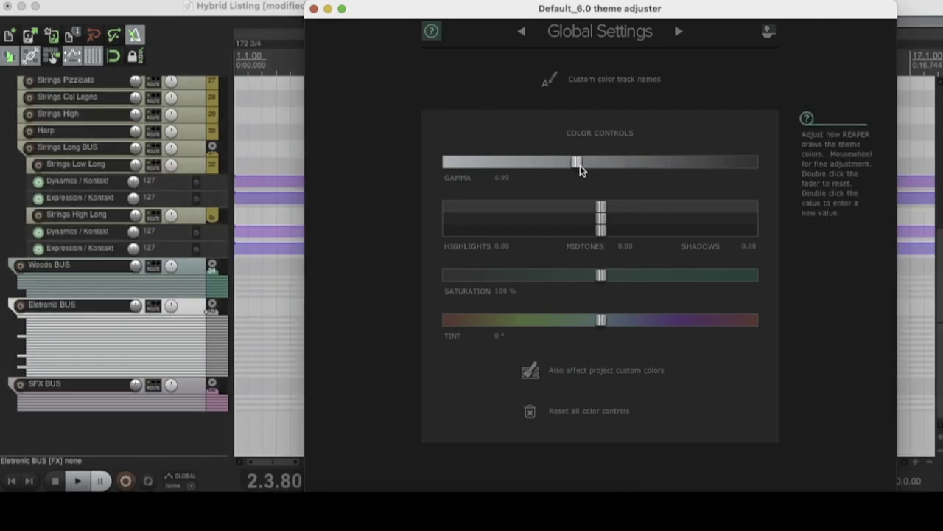
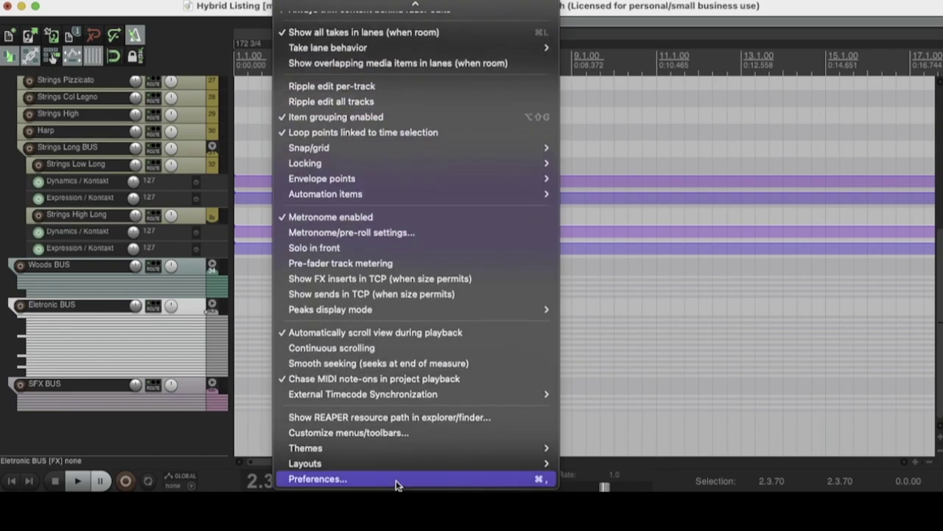
Apply the Blackmore theme to the REAPER interface.
mouse_move(413, 468)
mouse_move(413, 448)
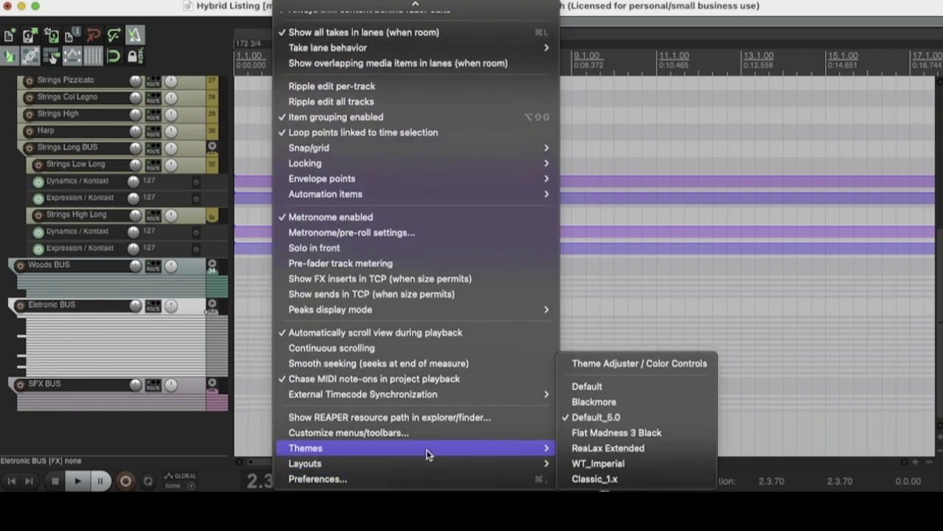
left_click(602, 403)
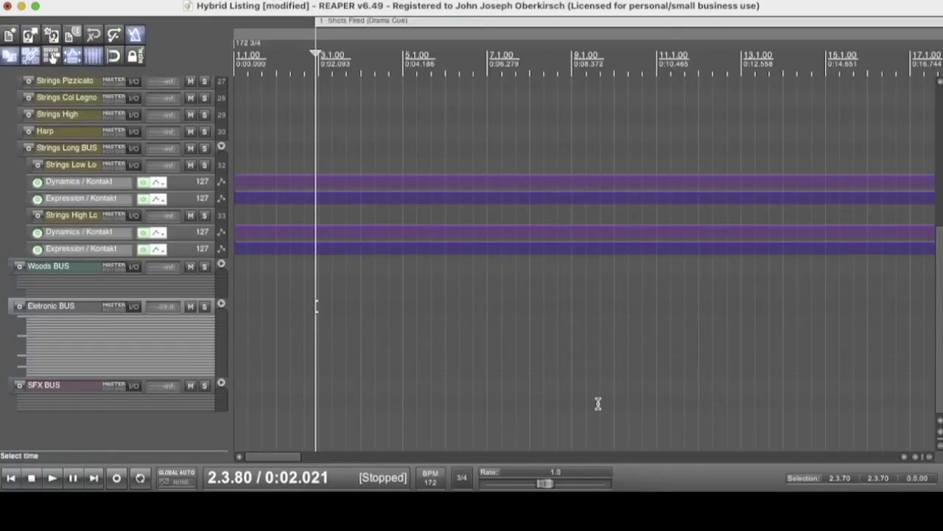
Apply the Flat Madness 3 Black theme to the REAPER interface.
left_click(291, 2)
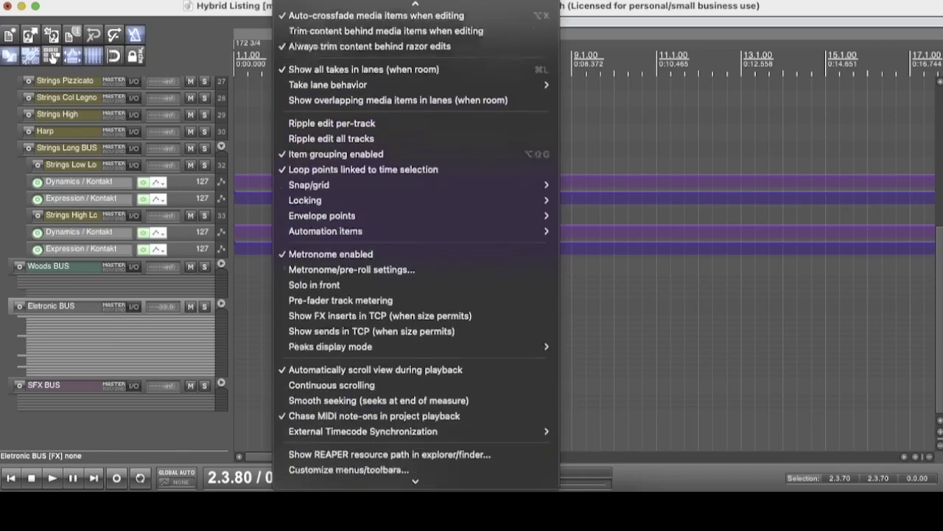
scroll(409, 480, "down", 2)
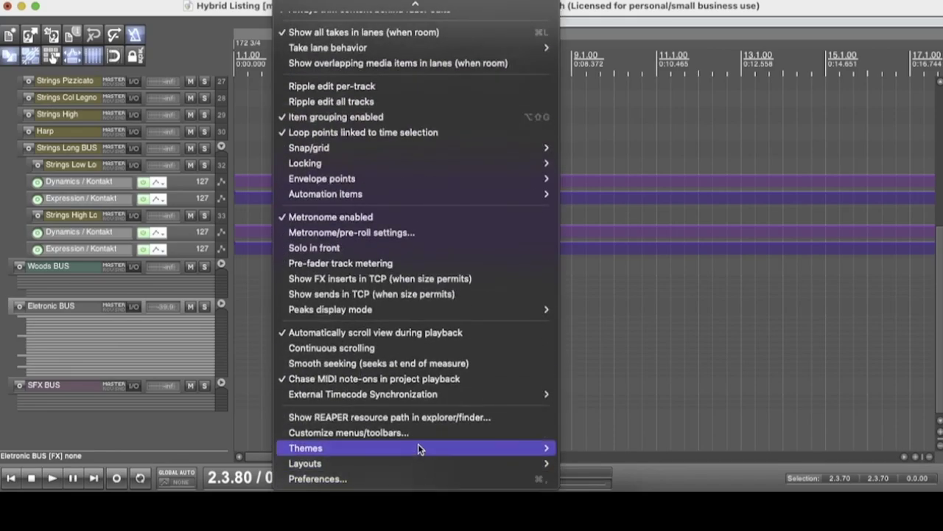
key("Escape")
left_click(292, 1)
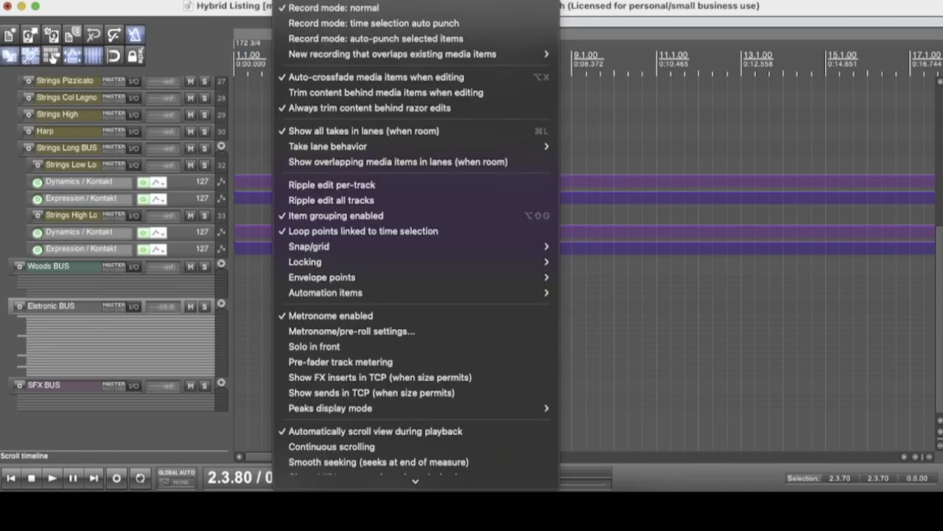
scroll(379, 471, "down", 2)
mouse_move(434, 454)
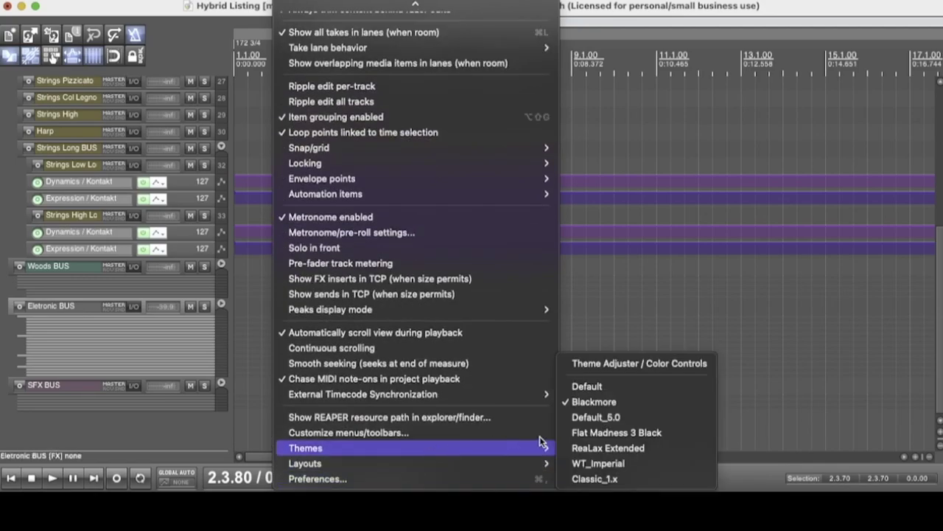
left_click(624, 437)
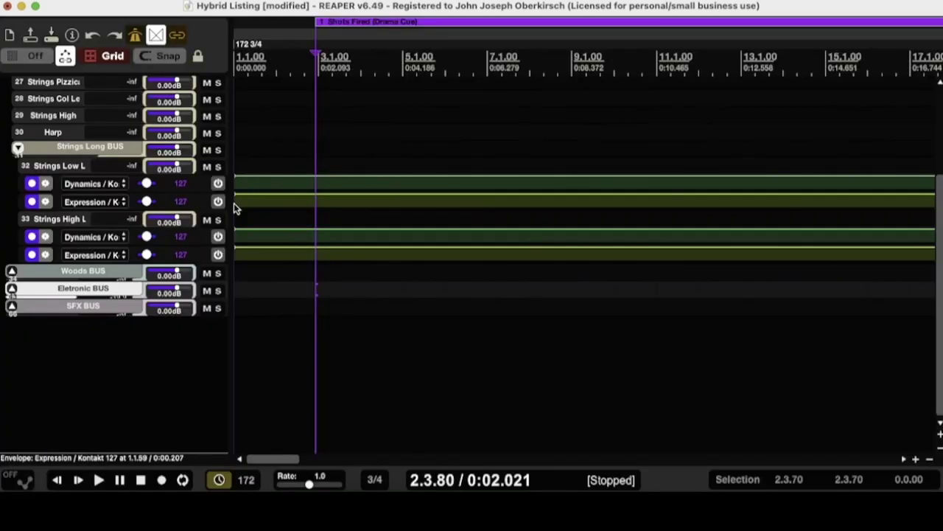
In the theme adjuster's color controls, set gamma to 1.06, lower the highlights and set saturation to 97 %, then close the adjuster.
left_click(295, 0)
scroll(388, 442, "down", 5)
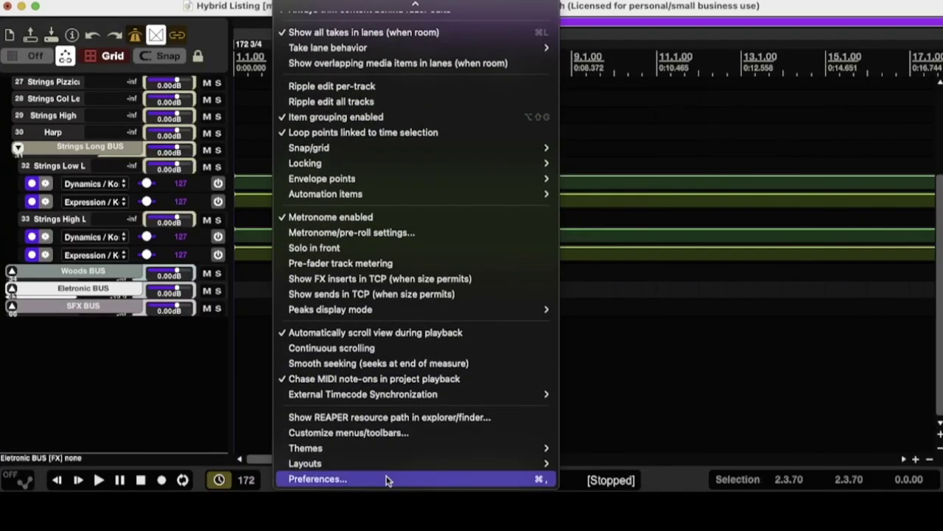
mouse_move(400, 440)
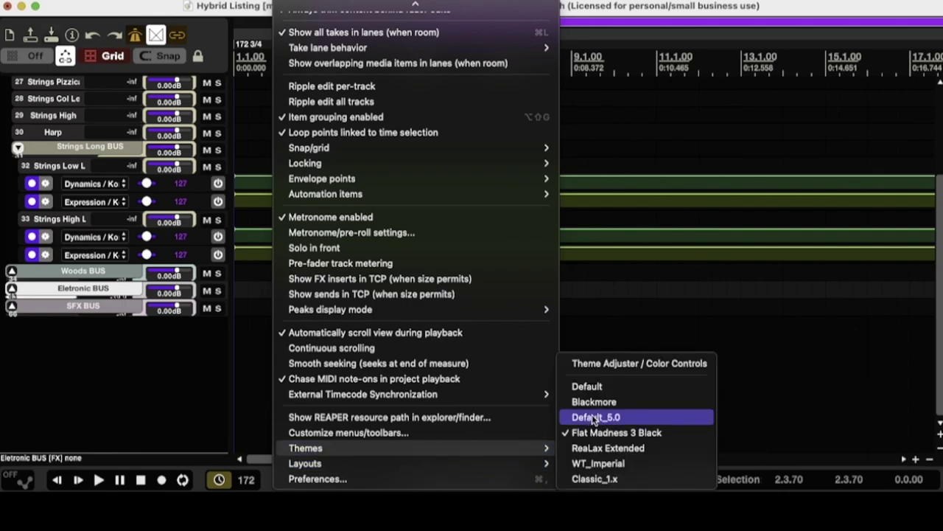
left_click(625, 363)
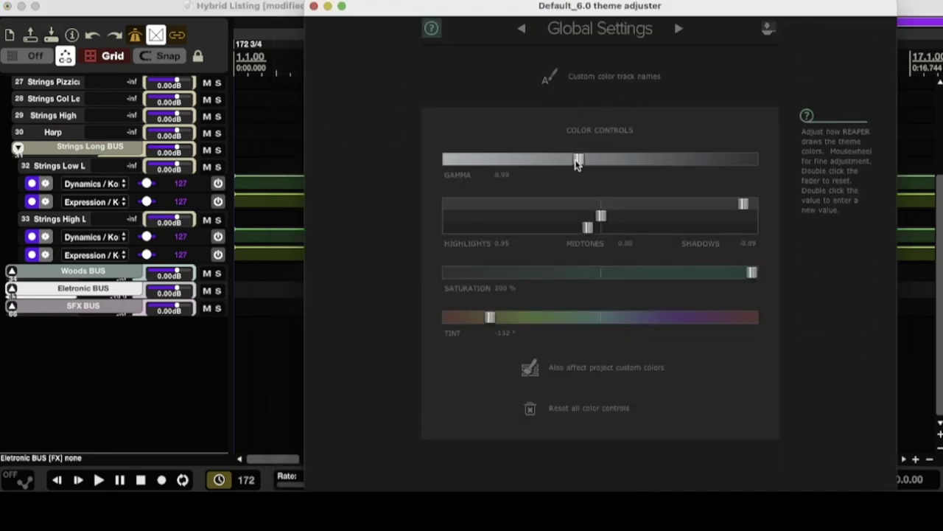
left_click_drag(570, 161, 541, 159)
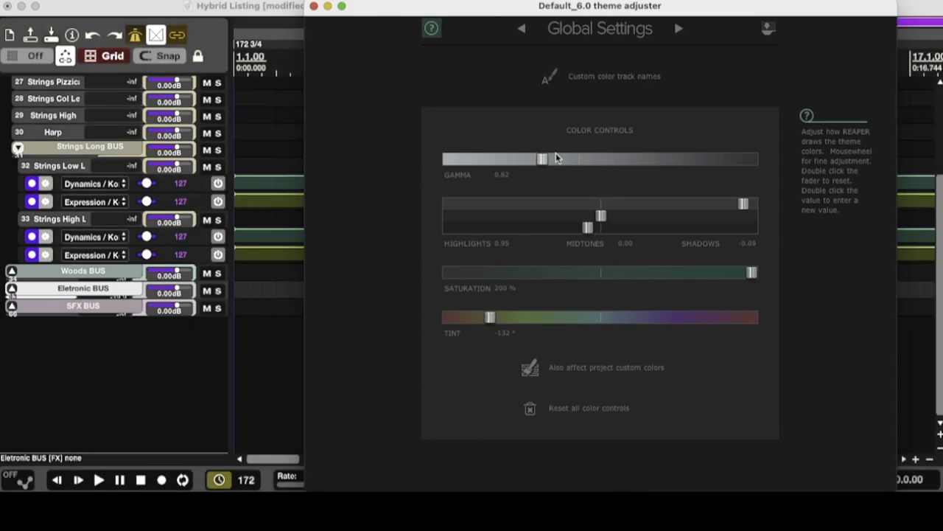
left_click_drag(545, 159, 594, 202)
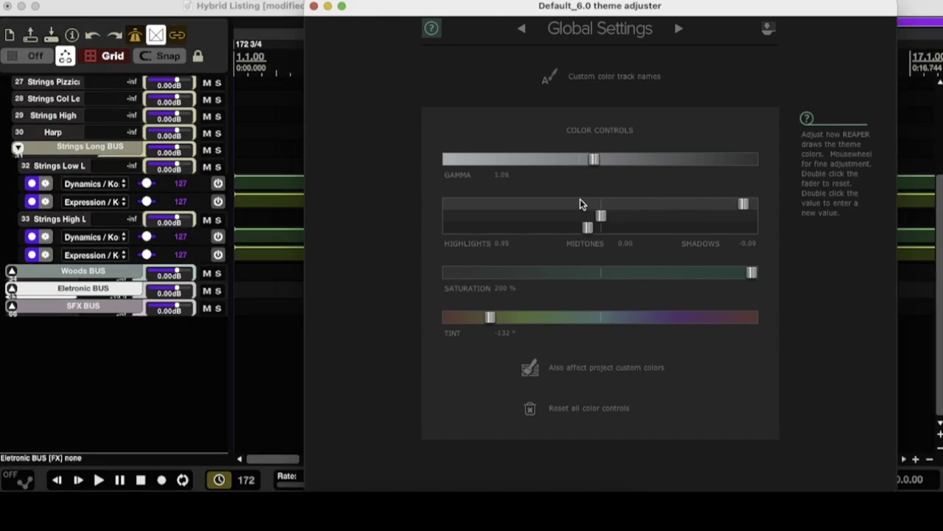
double_click(740, 204)
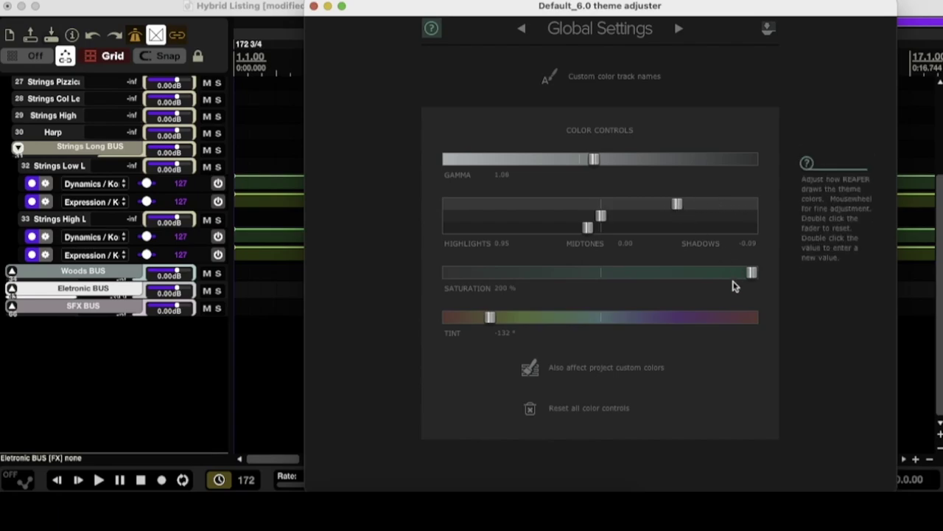
left_click_drag(711, 271, 581, 279)
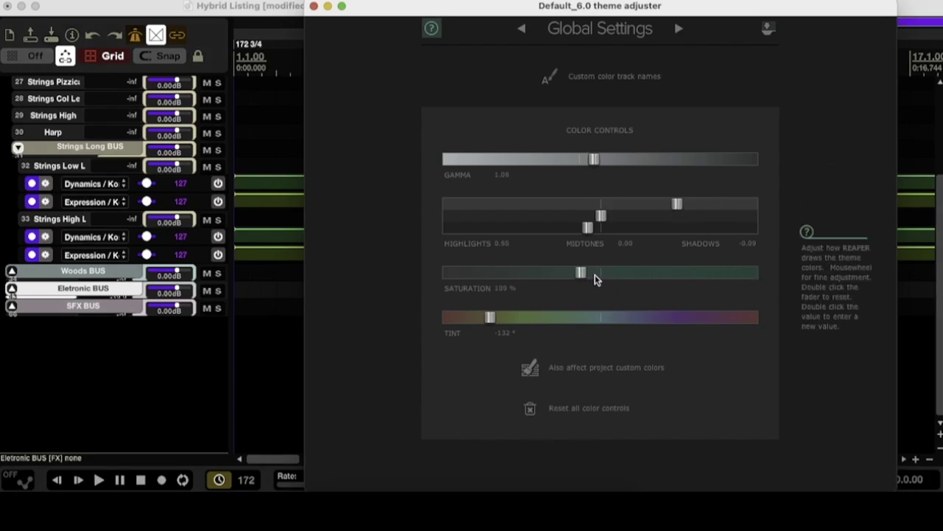
left_click(596, 273)
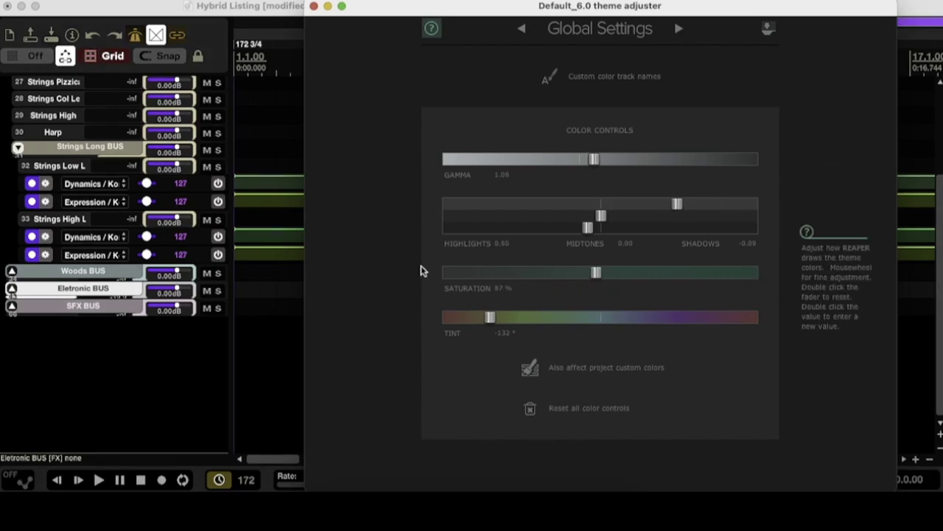
left_click(313, 6)
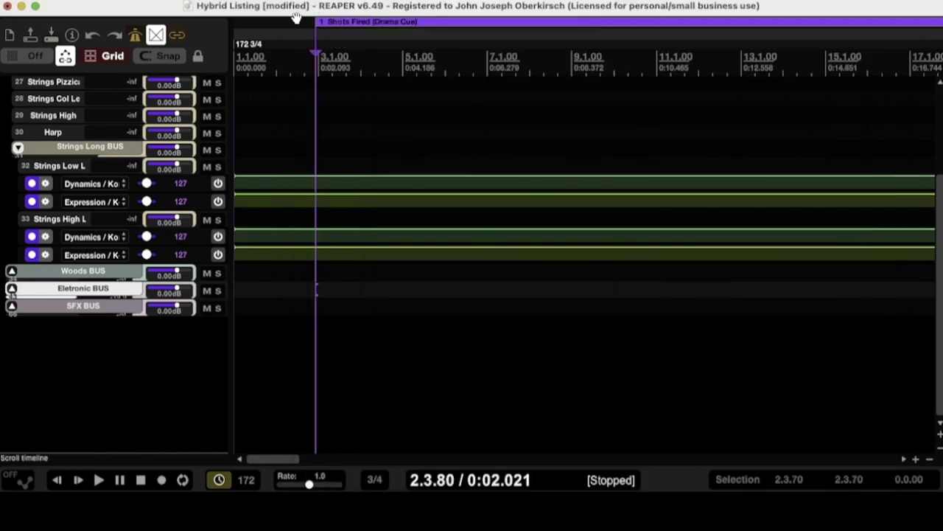
Apply the Default theme to the REAPER interface.
left_click(295, 1)
mouse_move(471, 447)
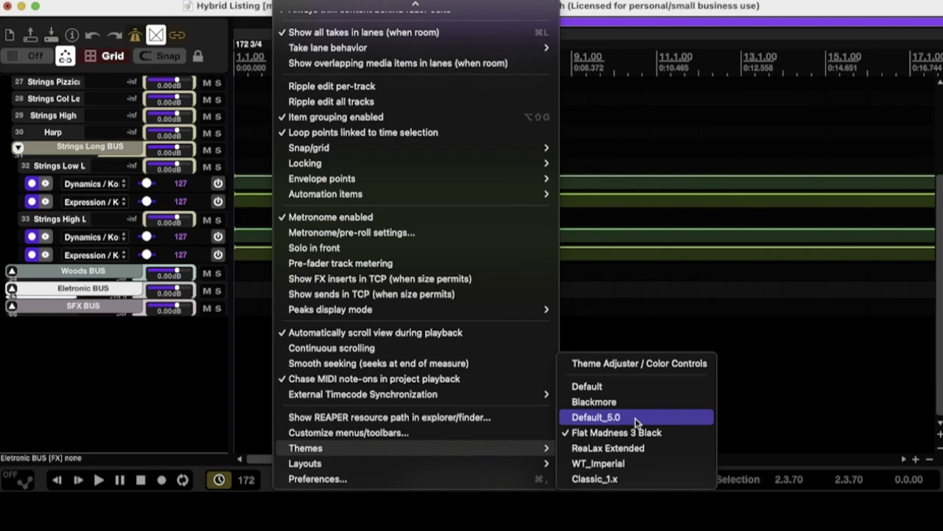
left_click(611, 386)
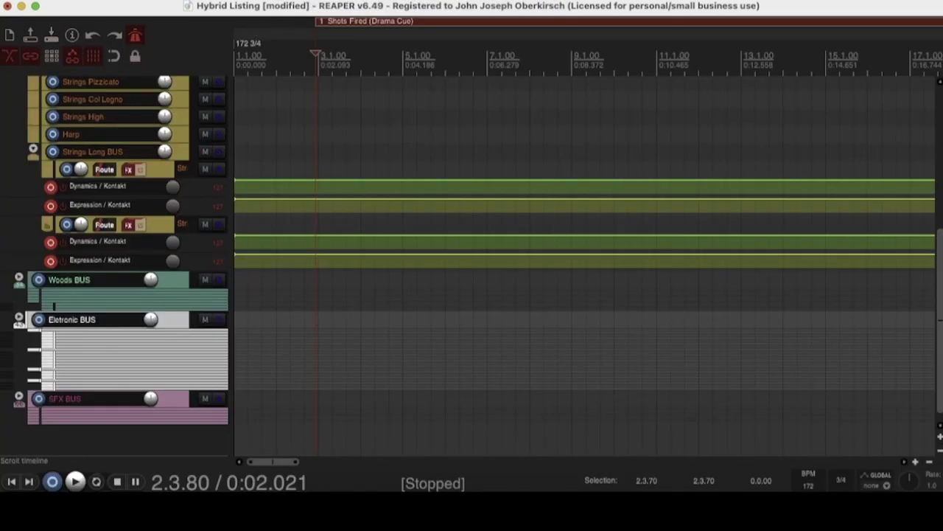
Apply the Default_5.0 theme to the REAPER interface.
left_click(295, 2)
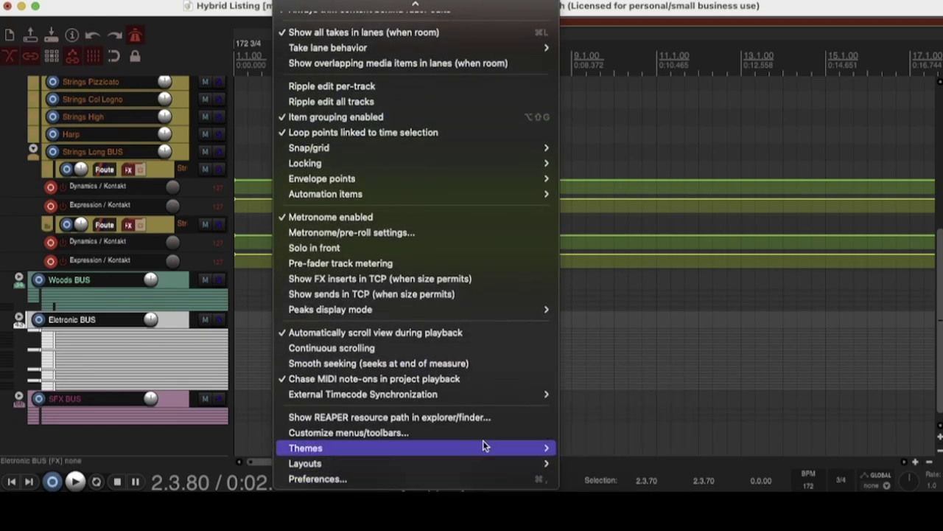
mouse_move(483, 446)
left_click(611, 417)
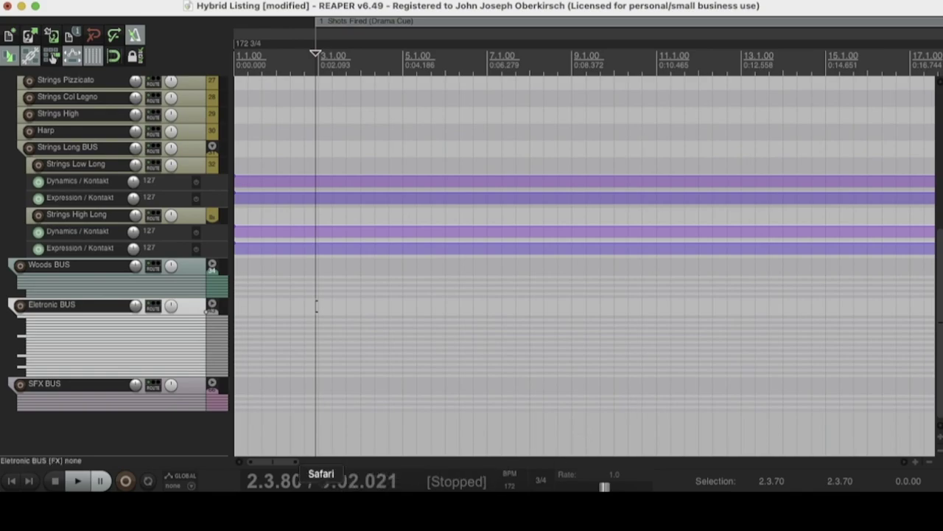
Switch to Safari, close the REAPER Stash themes page and view the Resources options on the REAPER Purchase page.
left_click(321, 488)
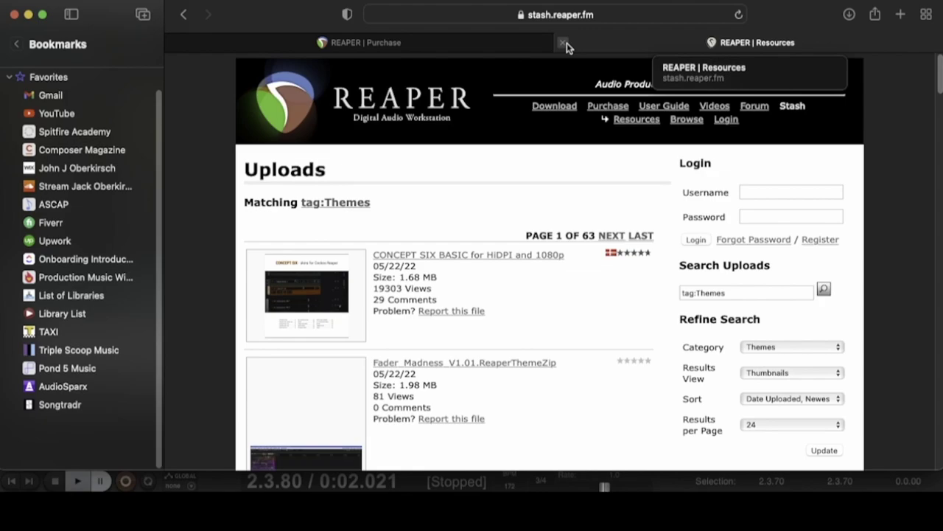
left_click(567, 43)
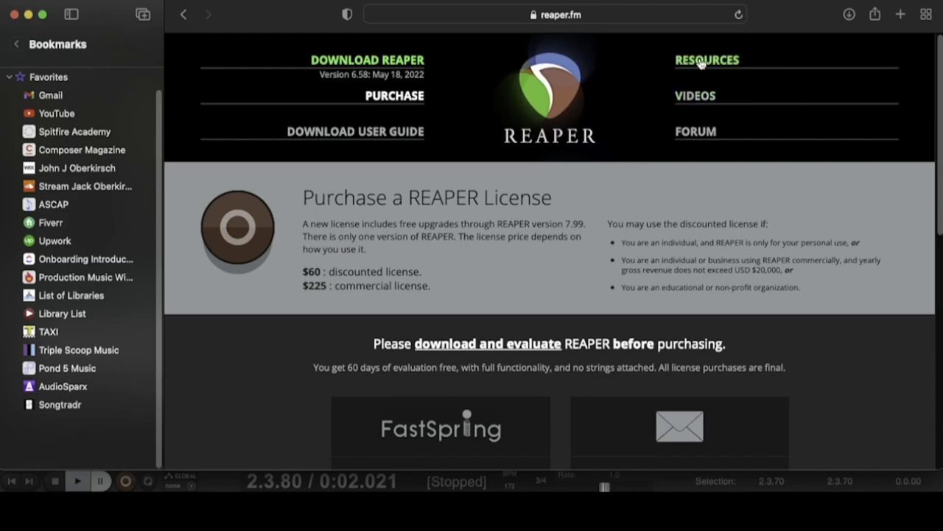
mouse_move(701, 64)
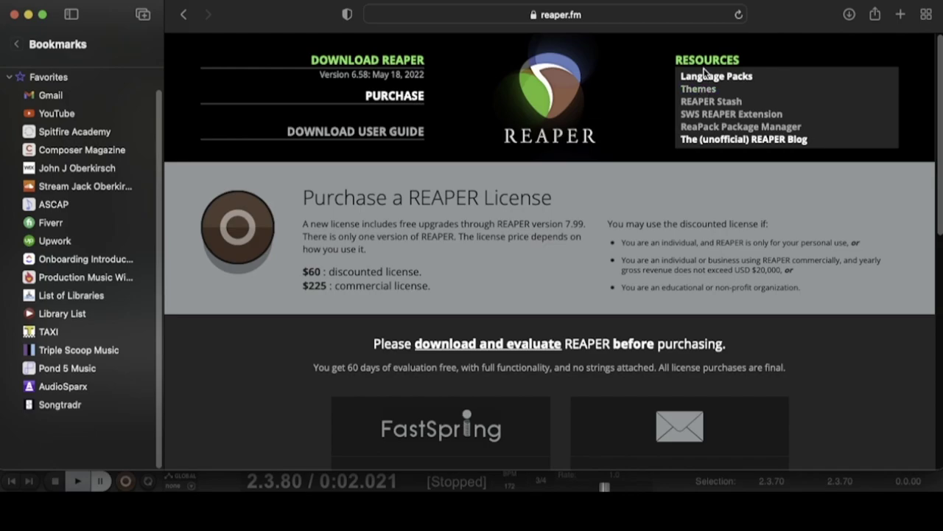
left_click(705, 65)
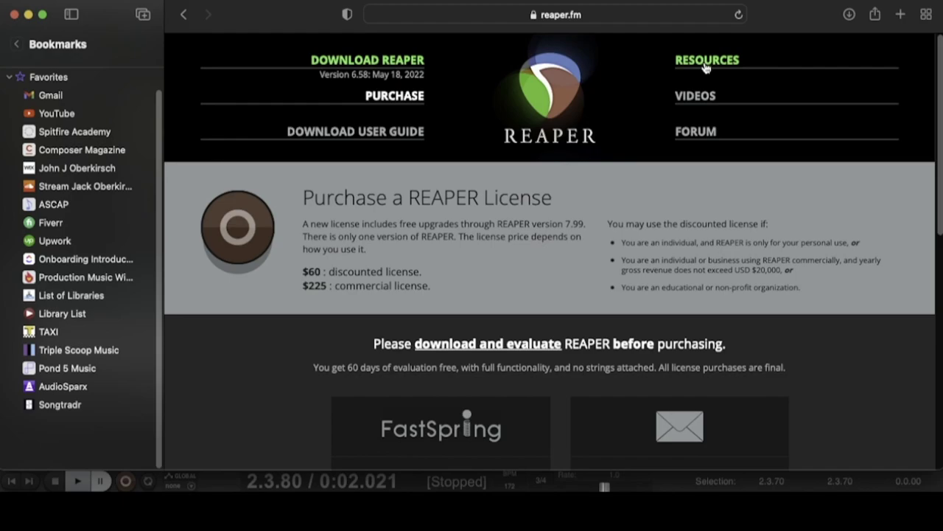
Open the REAPER forum and look through its list of sub-forums.
left_click(697, 134)
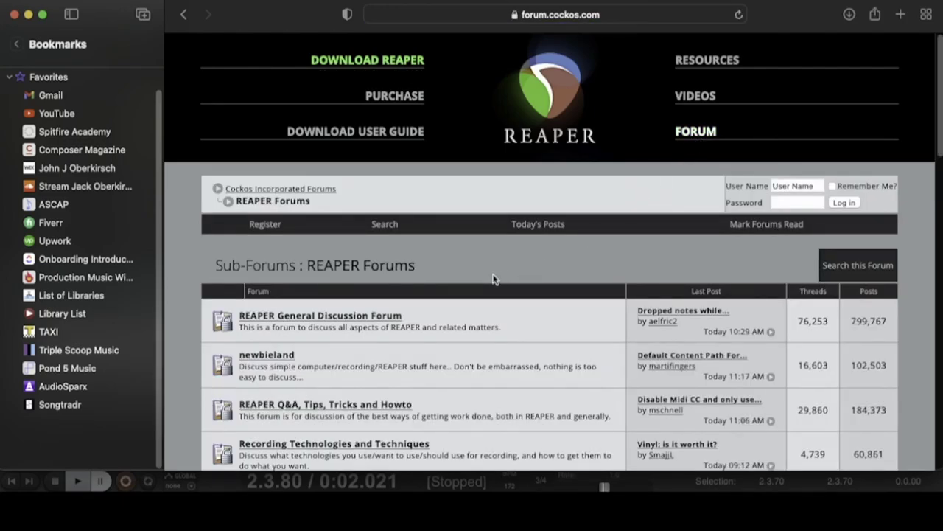
scroll(495, 277, "down", 5)
scroll(494, 278, "down", 10)
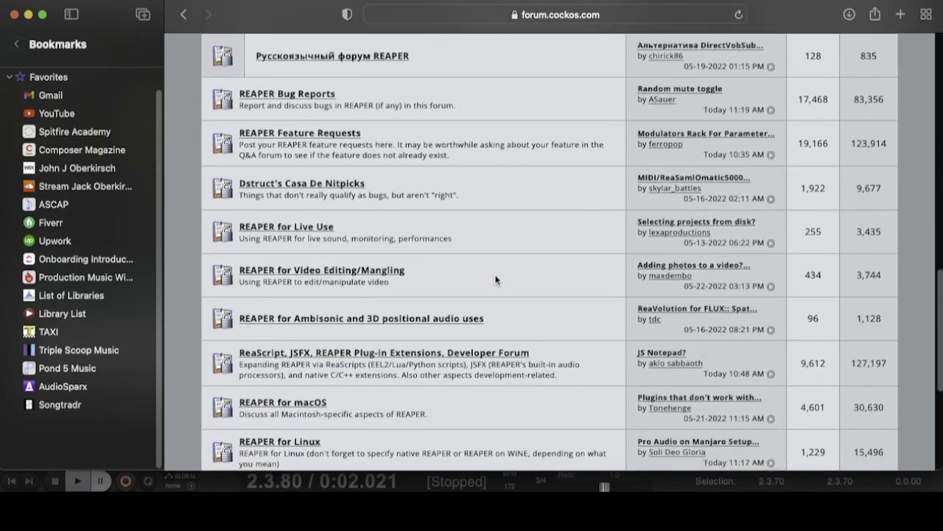
scroll(496, 280, "down", 1)
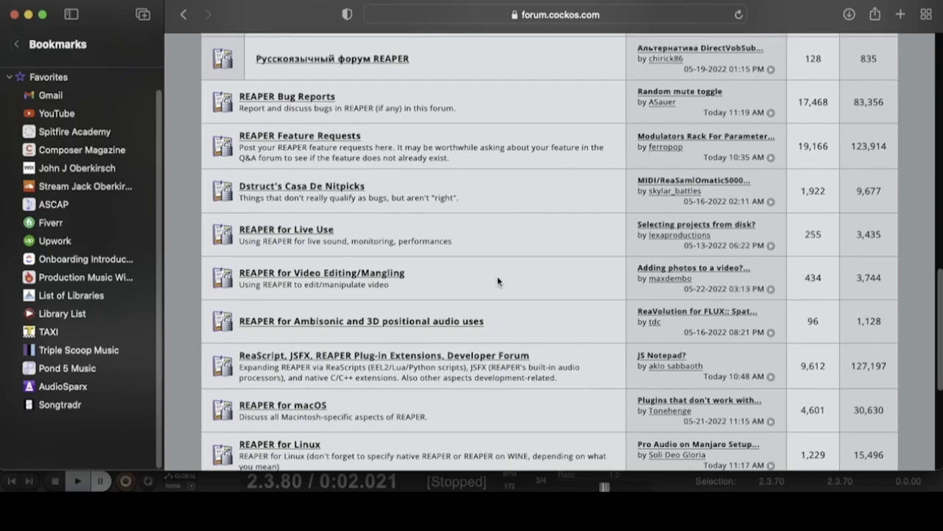
scroll(497, 281, "up", 15)
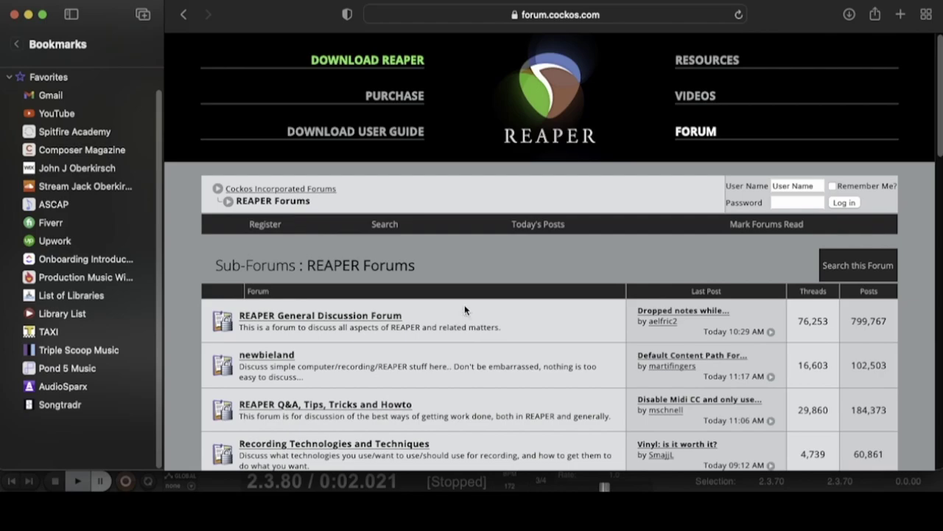
Minimize Safari to return to REAPER and expand the Percussion BUS folder to show its child tracks.
left_click(28, 15)
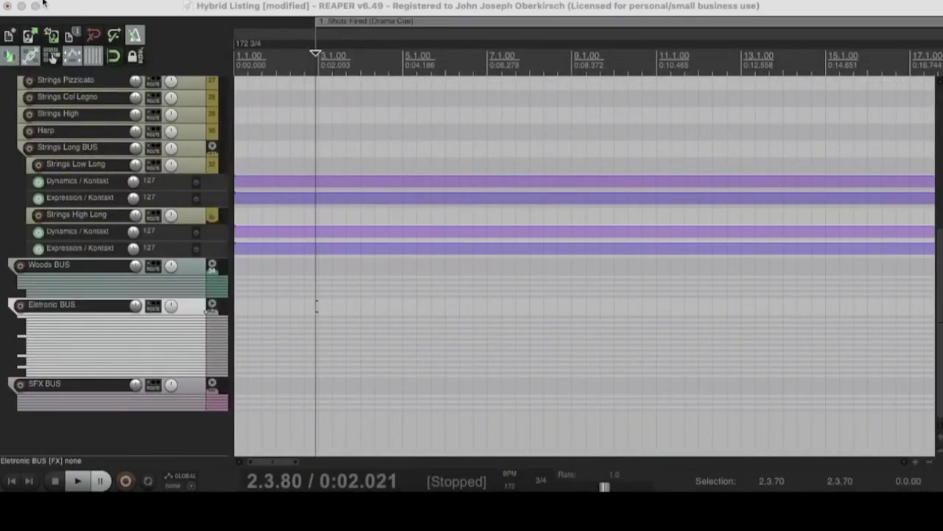
scroll(81, 198, "up", 5)
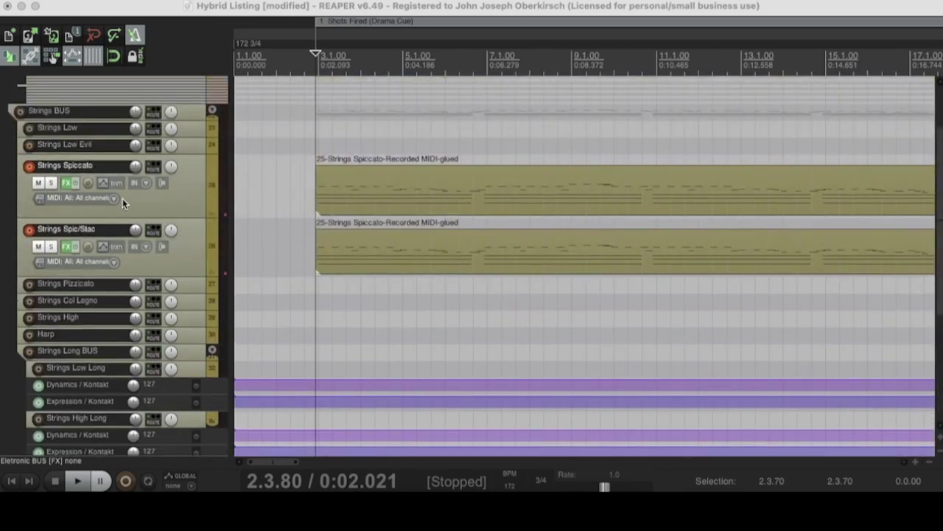
scroll(171, 204, "up", 3)
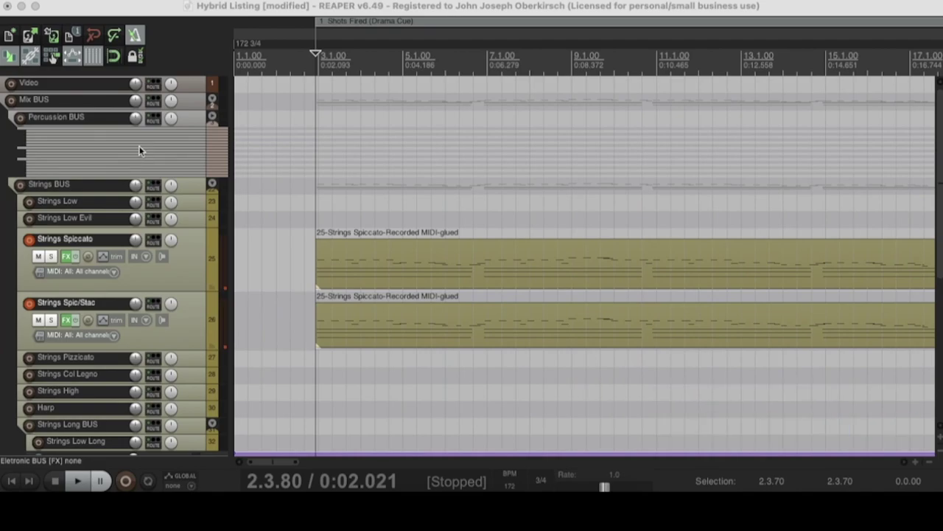
left_click(209, 122)
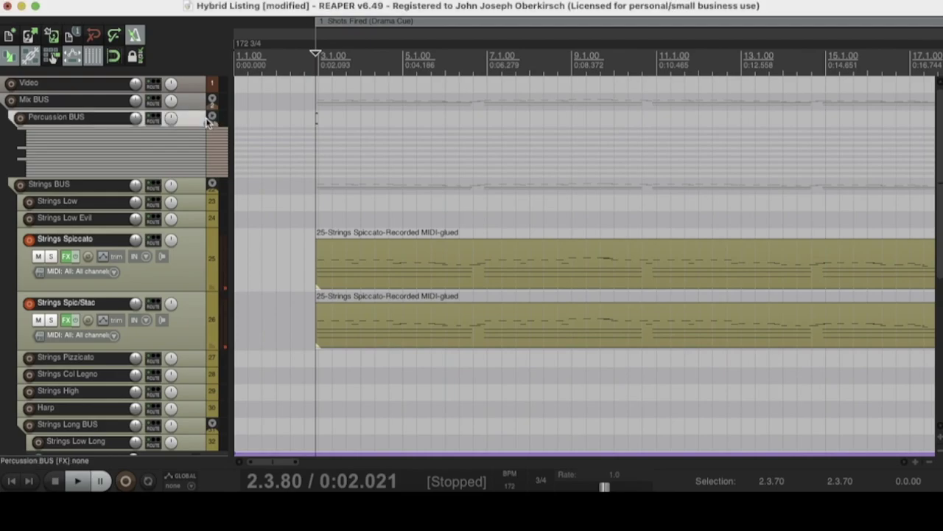
left_click(214, 118)
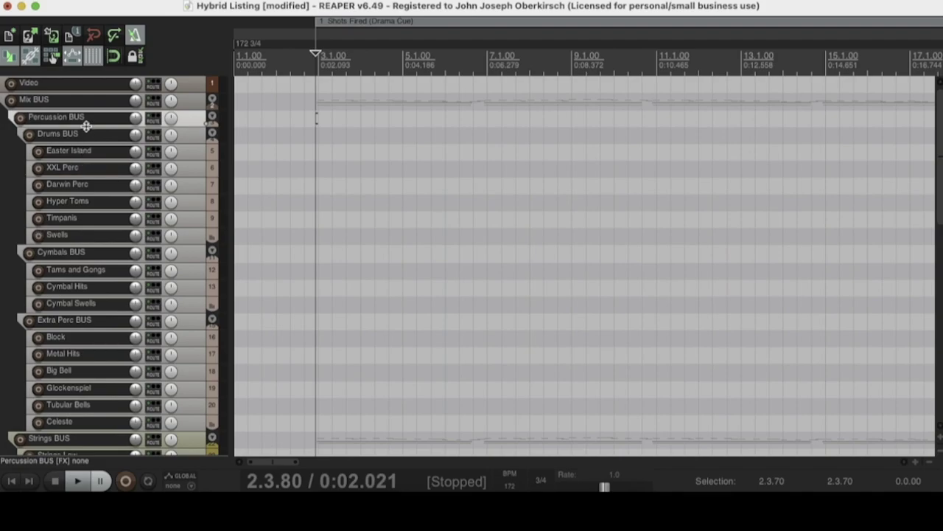
Point out the percussion routing by selecting Drums BUS, Easter Island, Drums BUS again and Extra Perc BUS in turn.
left_click(190, 136)
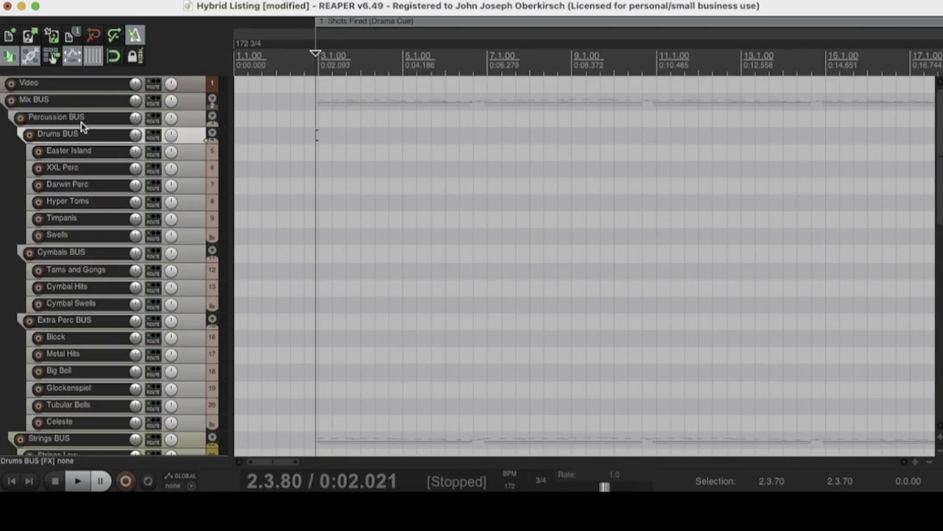
left_click(194, 151)
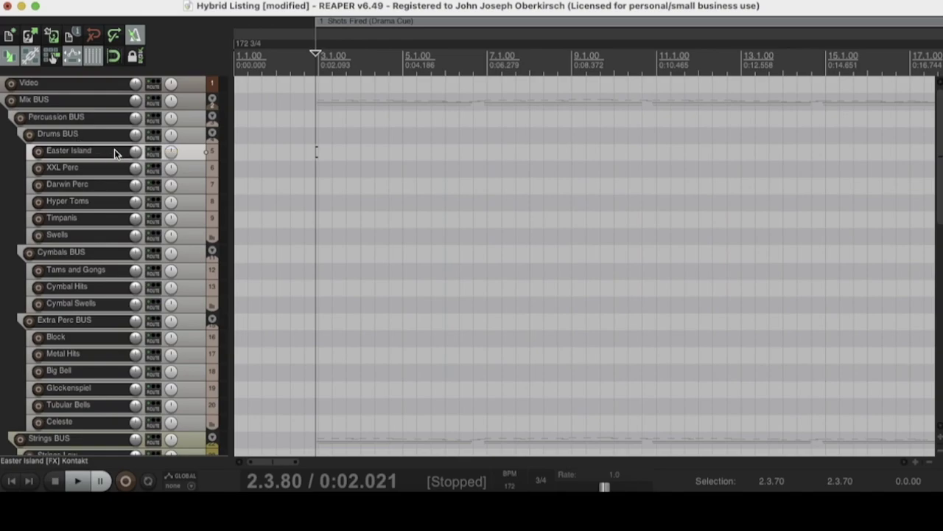
left_click(196, 133)
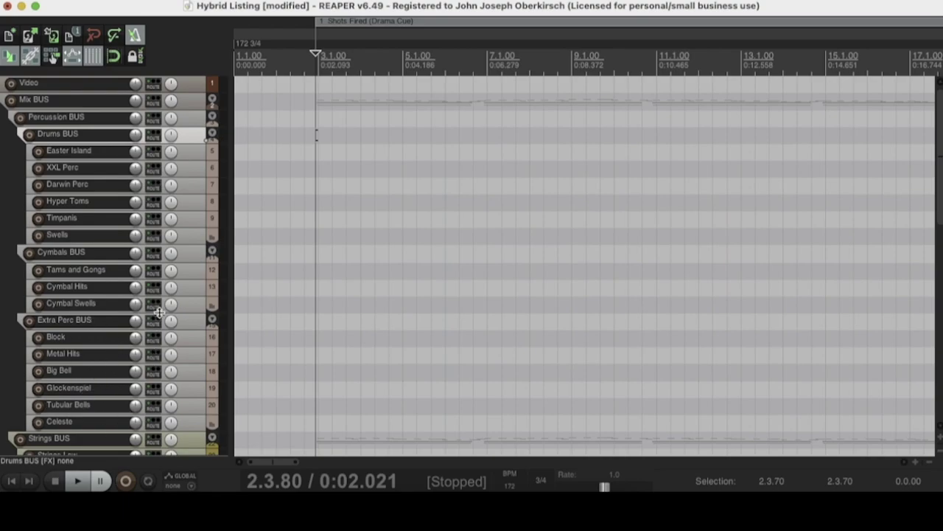
left_click(189, 320)
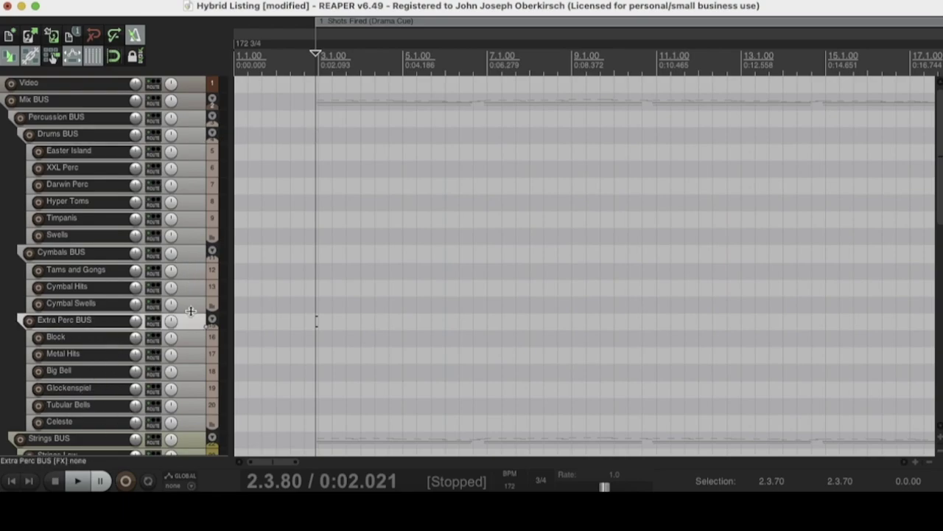
Point out Cymbals BUS, Easter Island and Percussion BUS in turn by selecting them, and collapse the Percussion BUS folder.
left_click(186, 254)
left_click(199, 151)
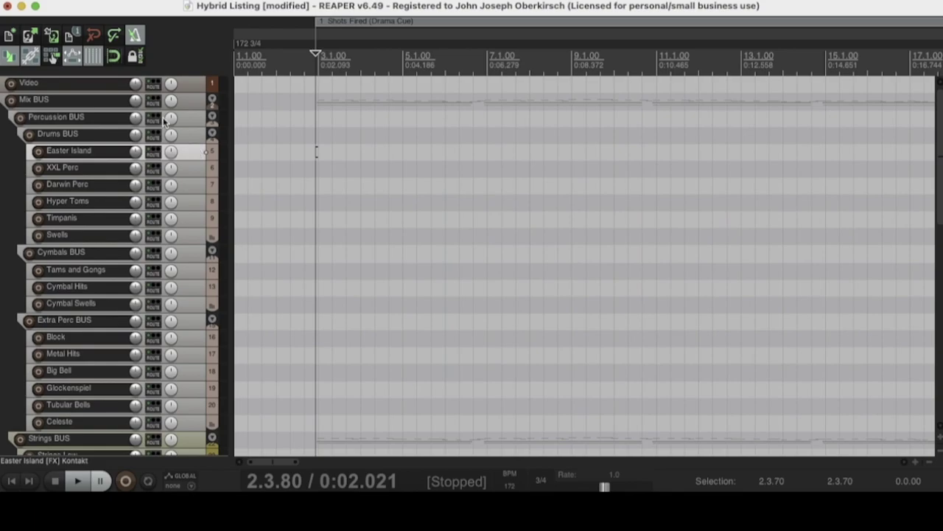
left_click(188, 120)
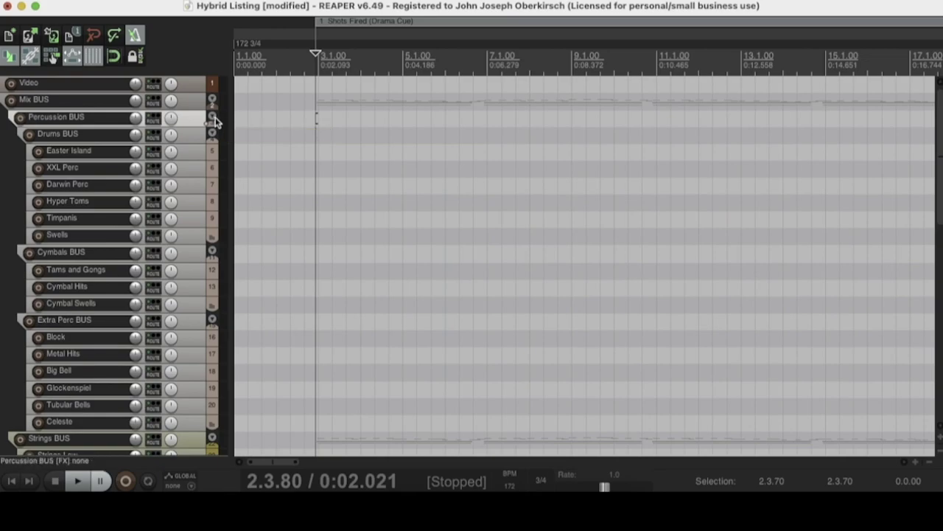
left_click(212, 118)
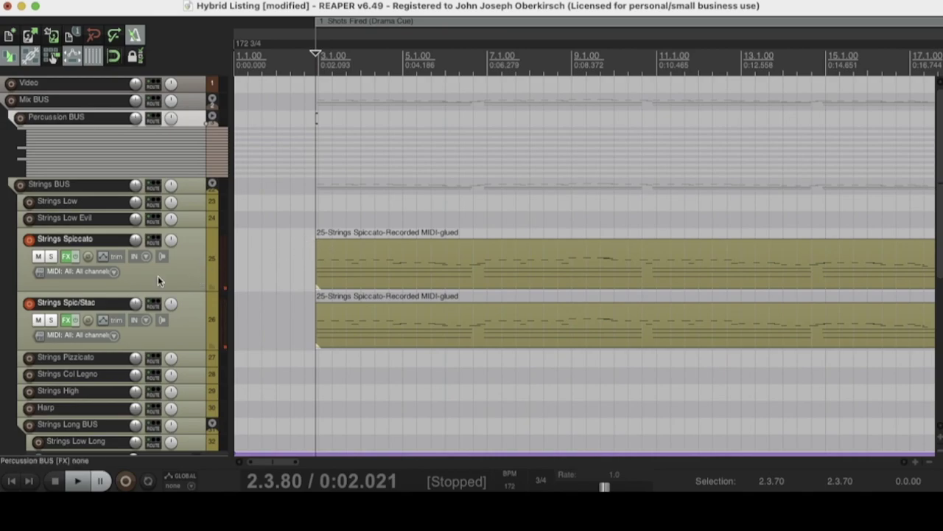
Split the Strings Spiccato item in the gap between notes just before bar 11.
scroll(158, 275, "down", 2)
left_click(480, 234)
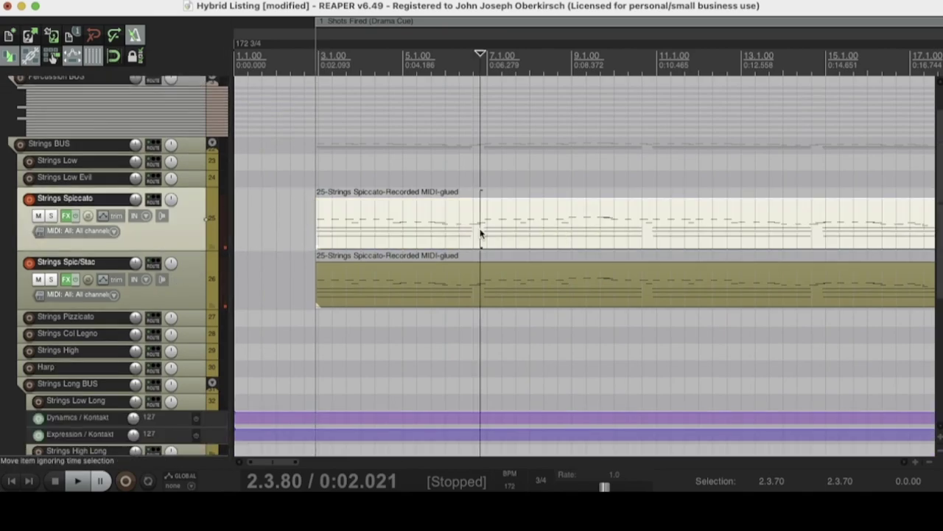
scroll(479, 234, "up", 3)
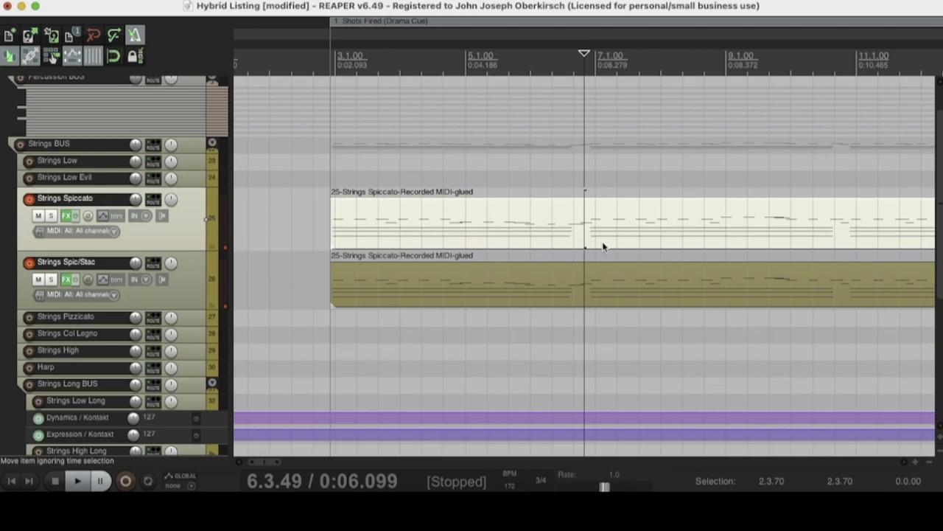
left_click(849, 240)
scroll(849, 239, "up", 4)
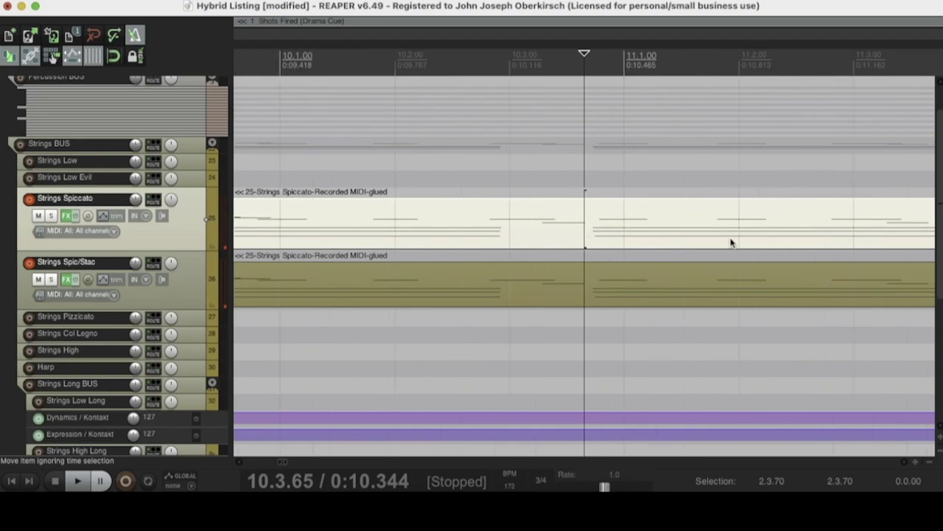
left_click(589, 232)
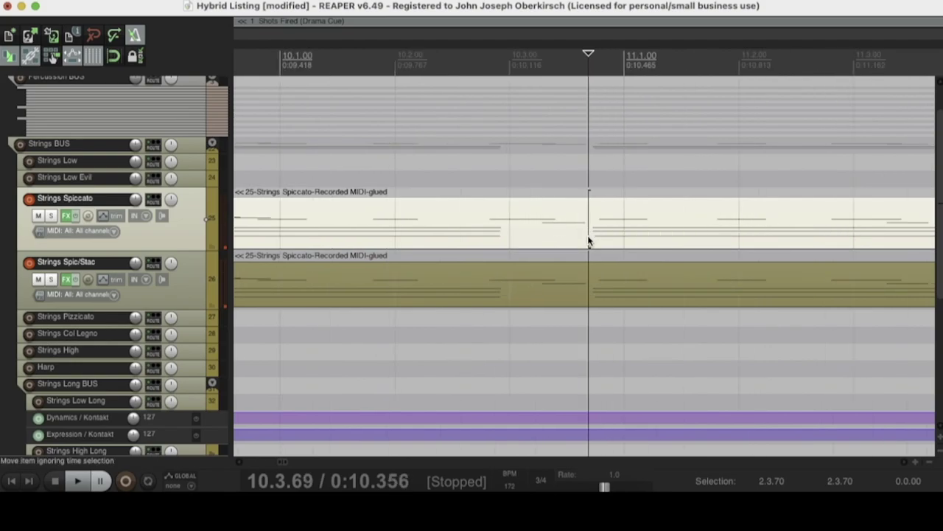
key("s")
Split the Strings Spiccato item at four more points within bar 10, working backwards to the start of the bar.
left_click(488, 225)
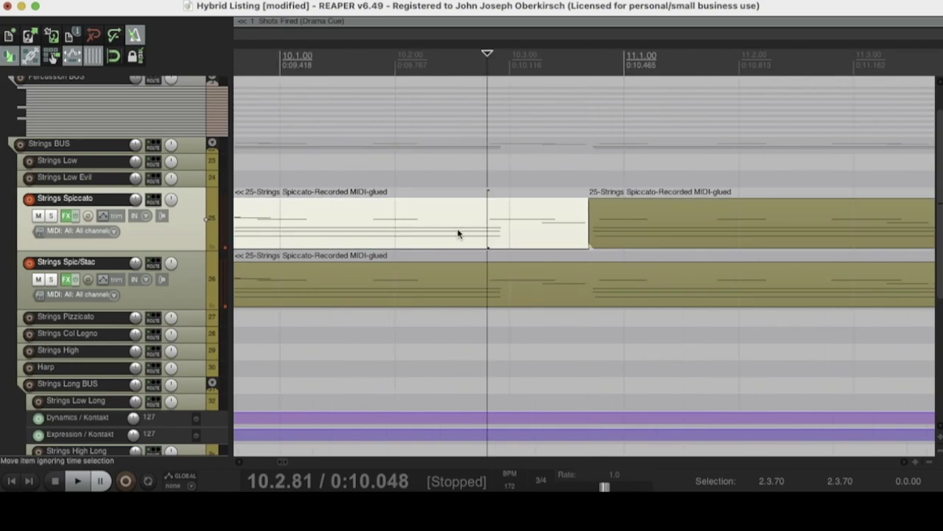
key("s")
left_click(440, 222)
key("s")
left_click(362, 221)
key("s")
left_click(282, 221)
key("s")
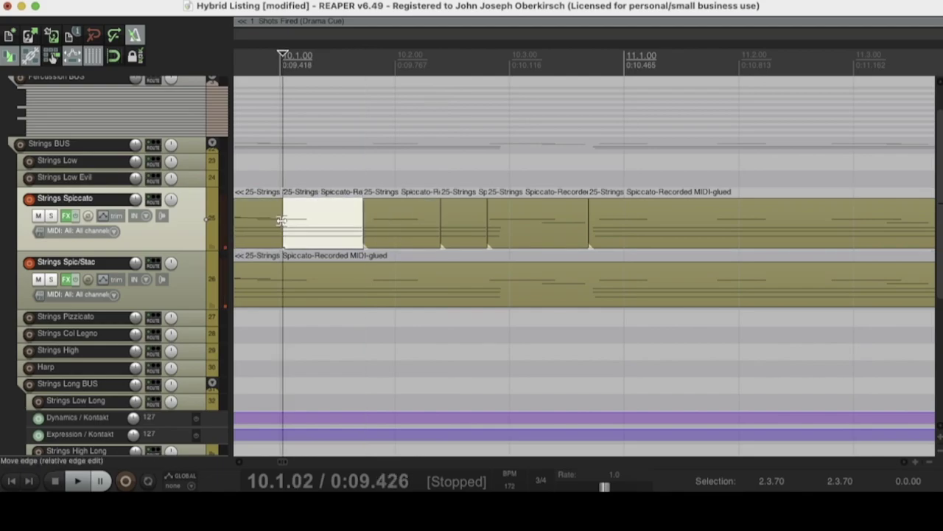
Undo all the splits made in the Strings Spiccato item.
left_click(93, 37)
left_click(93, 37)
left_click(93, 37)
left_click(93, 37)
left_click(93, 37)
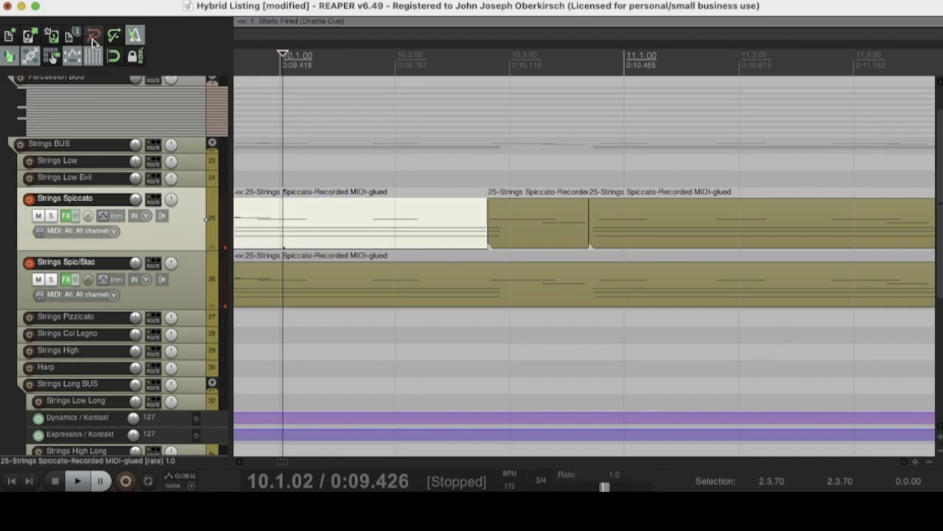
left_click(93, 36)
left_click(93, 37)
left_click(93, 37)
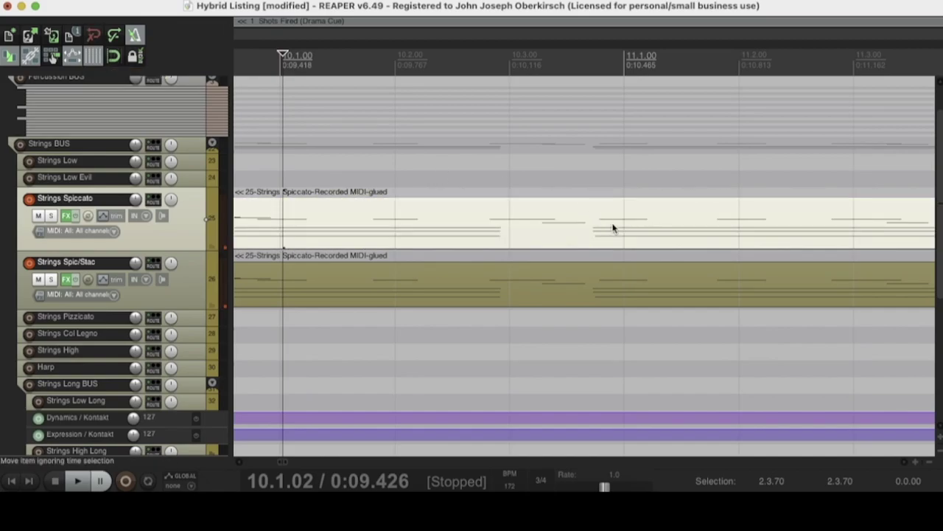
Add short fade-ins reaching bar 3 at the start of the first Strings Spiccato and Strings Spic/Stac items.
left_click(590, 235)
scroll(590, 234, "down", 3)
scroll(590, 234, "up", 5)
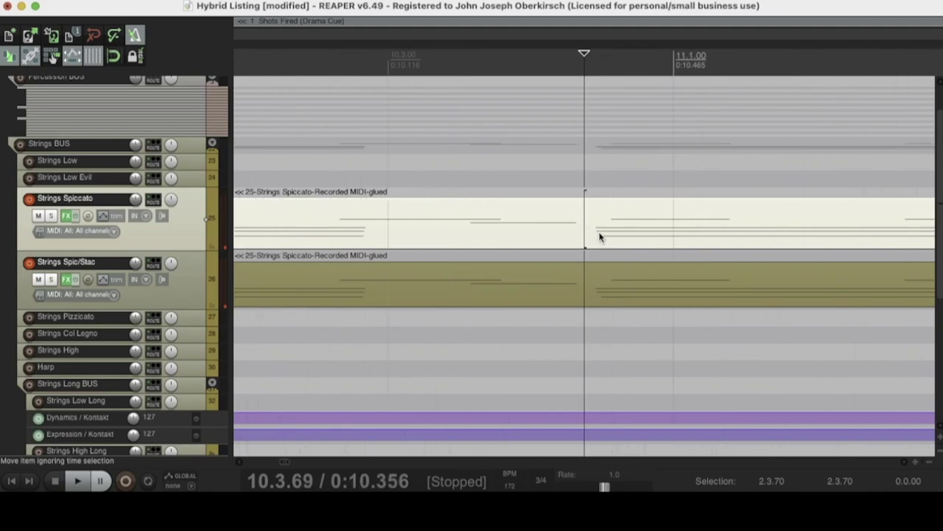
scroll(599, 237, "down", 8)
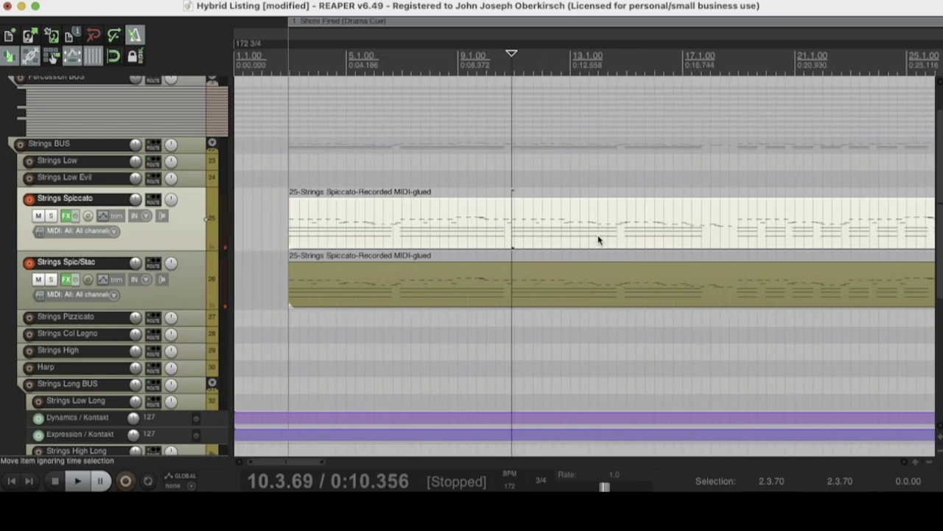
left_click(294, 222)
scroll(294, 221, "up", 4)
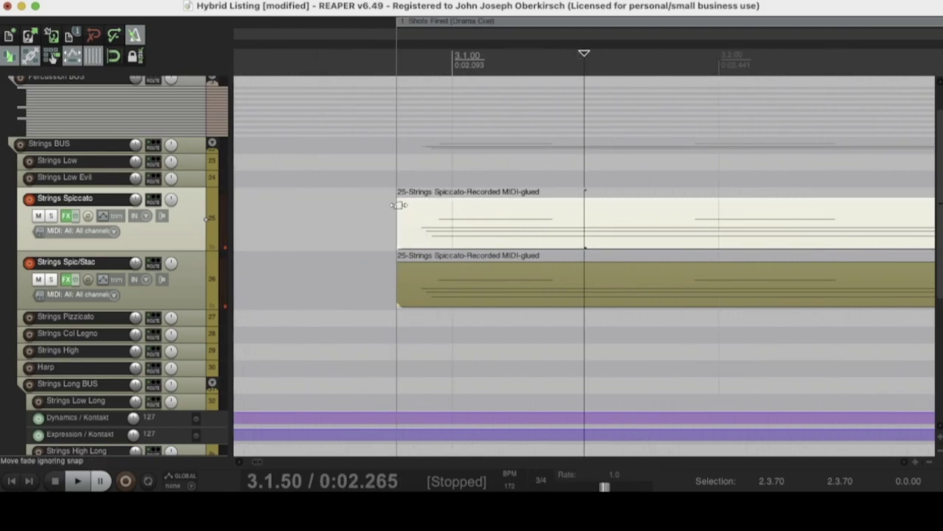
mouse_move(399, 204)
left_mouse_down()
mouse_move(417, 191)
mouse_move(388, 183)
mouse_move(399, 198)
left_mouse_up()
left_click_drag(398, 203, 452, 205)
left_click_drag(399, 263, 452, 264)
scroll(681, 221, "down", 5)
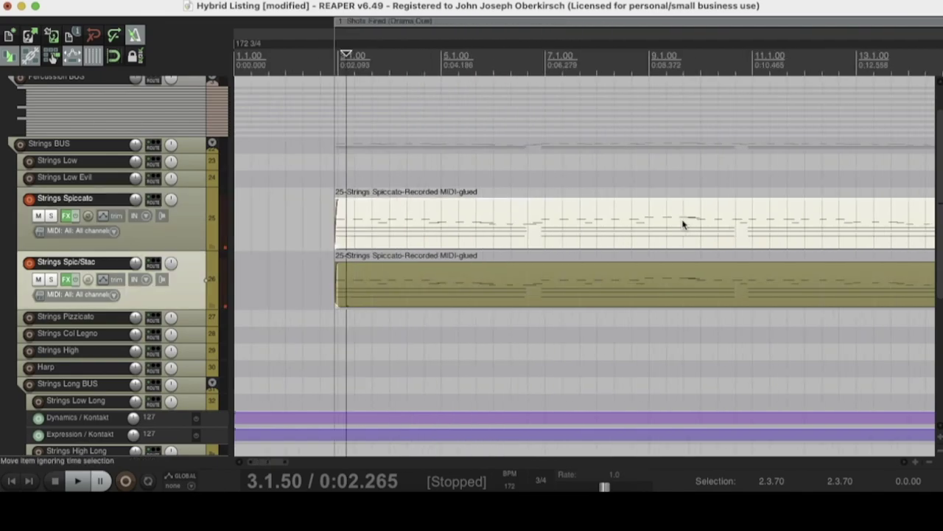
Add fade-outs about 3.2 seconds long to the ends of the first Strings Spiccato and Strings Spic/Stac items.
scroll(698, 222, "down", 3)
left_click(727, 176)
scroll(688, 209, "up", 5)
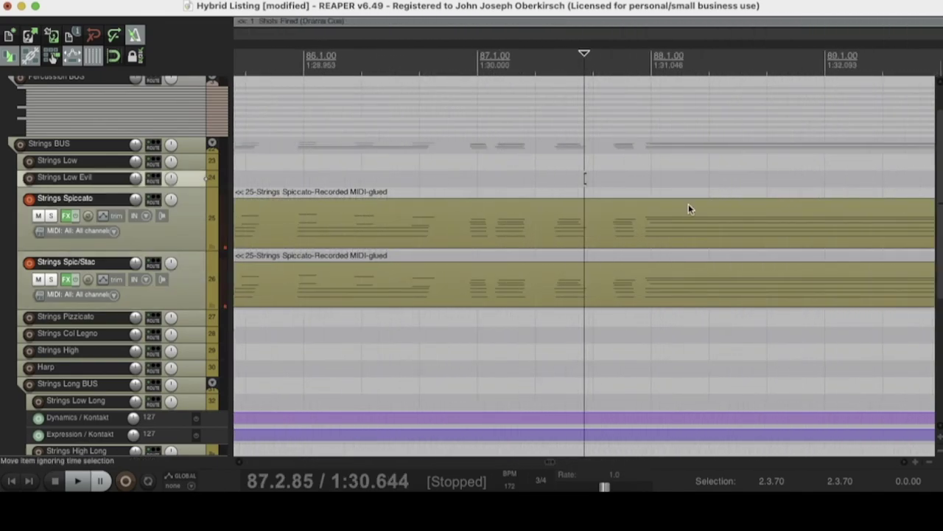
scroll(806, 326, "down", 3)
left_click_drag(859, 295, 605, 263)
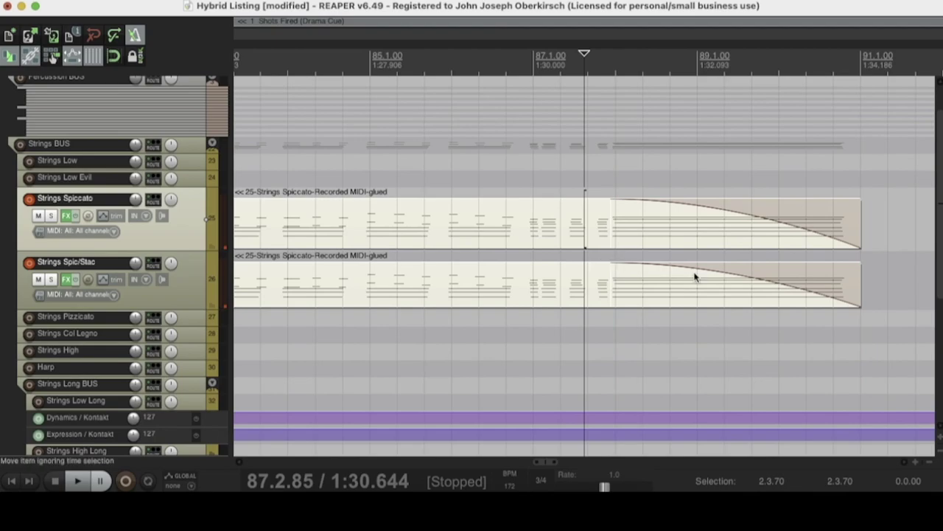
Remove the fade-outs and fade-ins from the first Strings Spiccato and Strings Spic/Stac items.
left_click(705, 265)
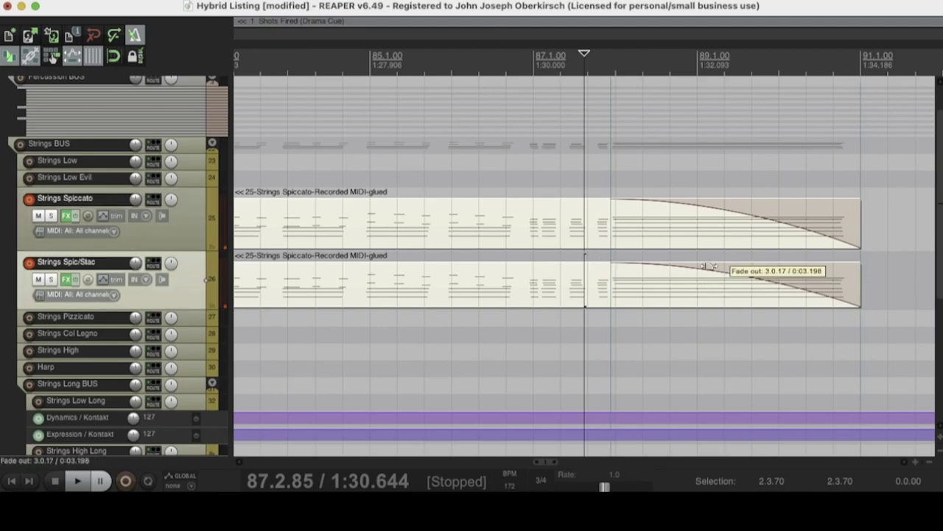
scroll(706, 265, "down", 8)
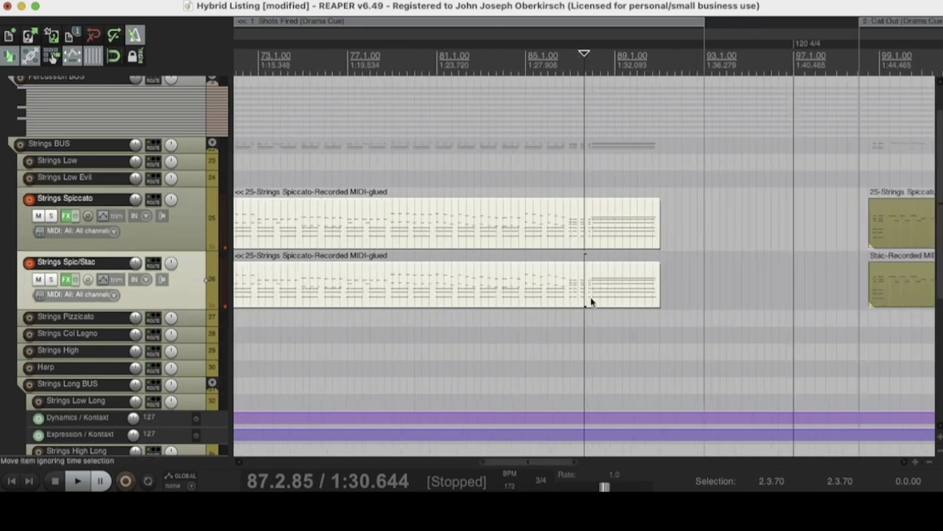
scroll(455, 297, "down", 5)
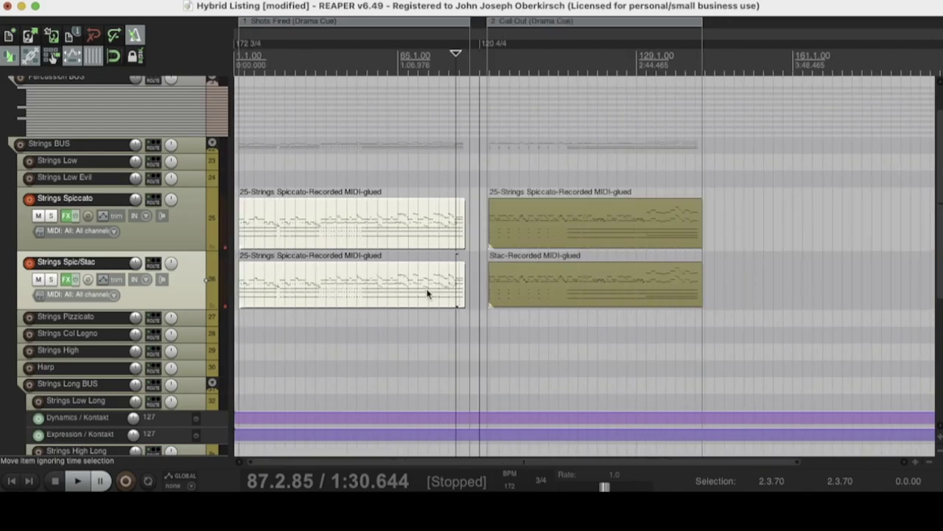
left_click(240, 215)
scroll(240, 214, "up", 10)
left_click_drag(634, 287, 600, 229)
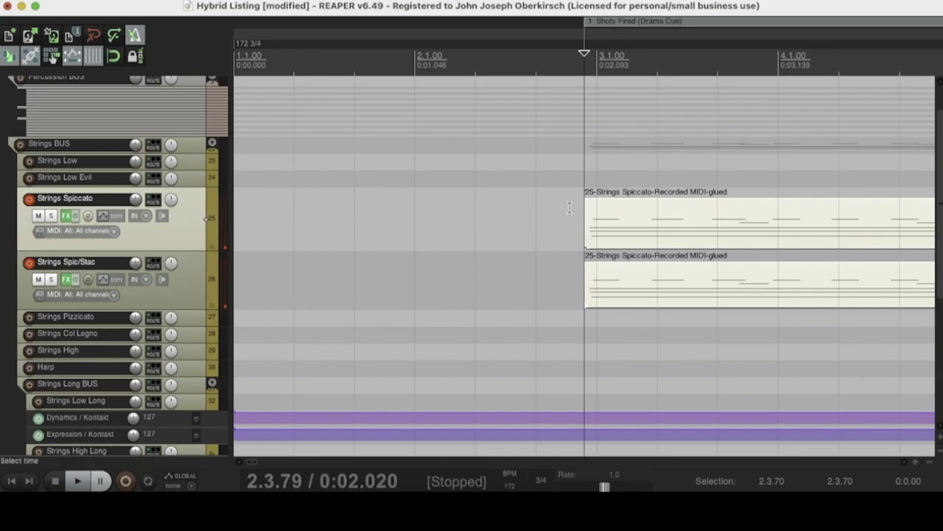
left_click_drag(585, 244, 584, 278)
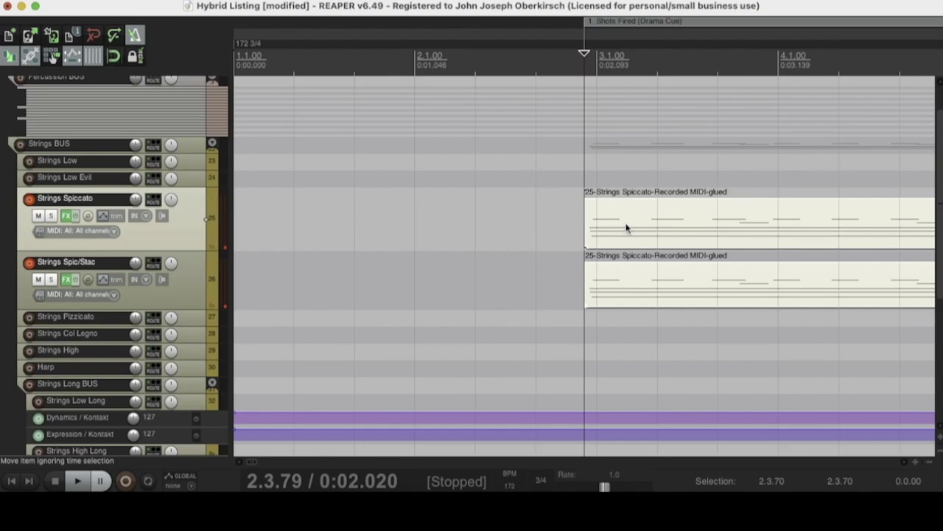
Duplicate the Strings Spiccato track and undo the duplication.
right_click(200, 241)
left_click(162, 231)
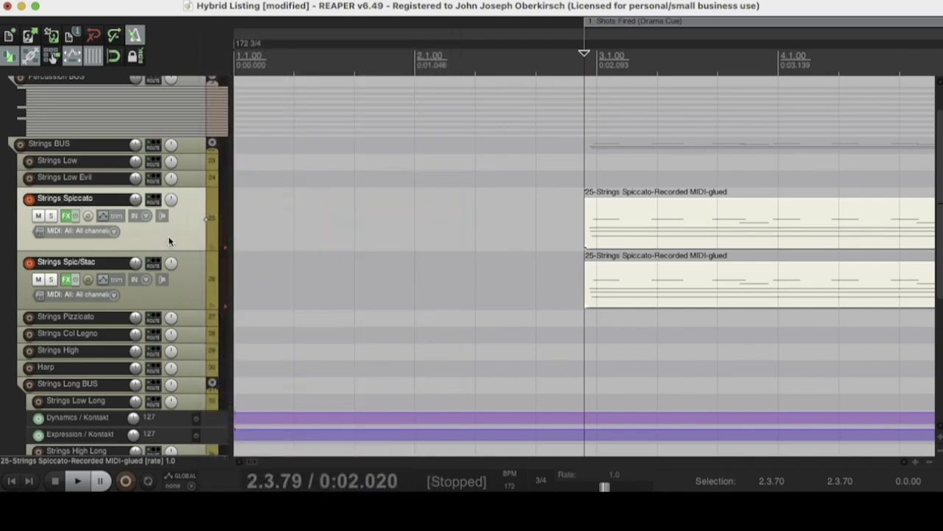
right_click(168, 236)
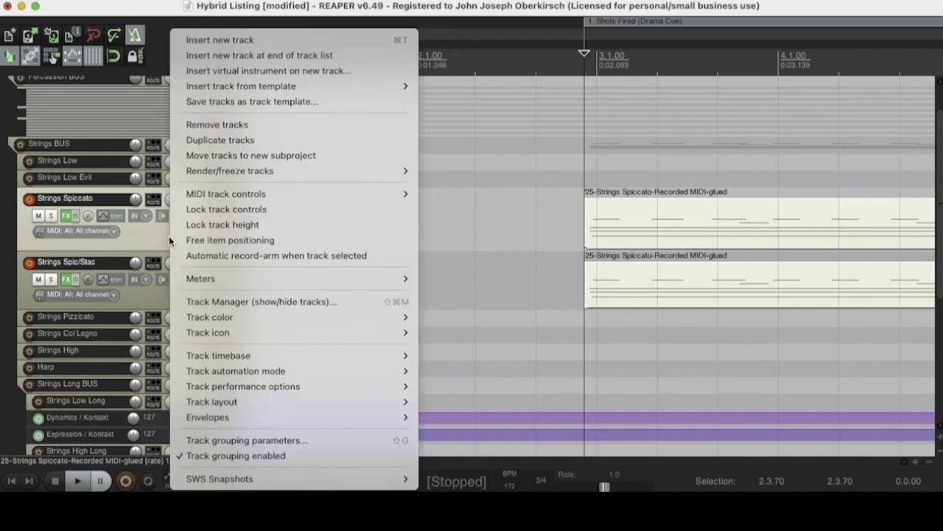
left_click(251, 141)
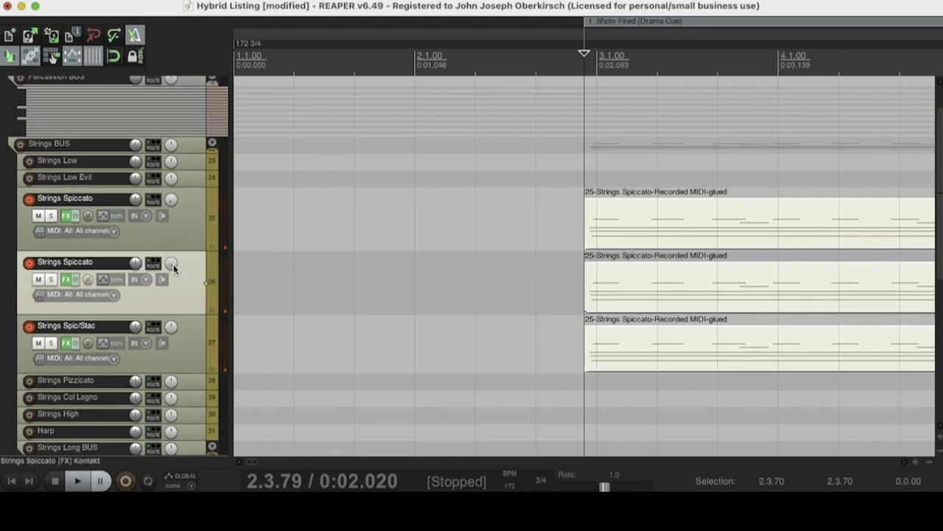
left_click(96, 37)
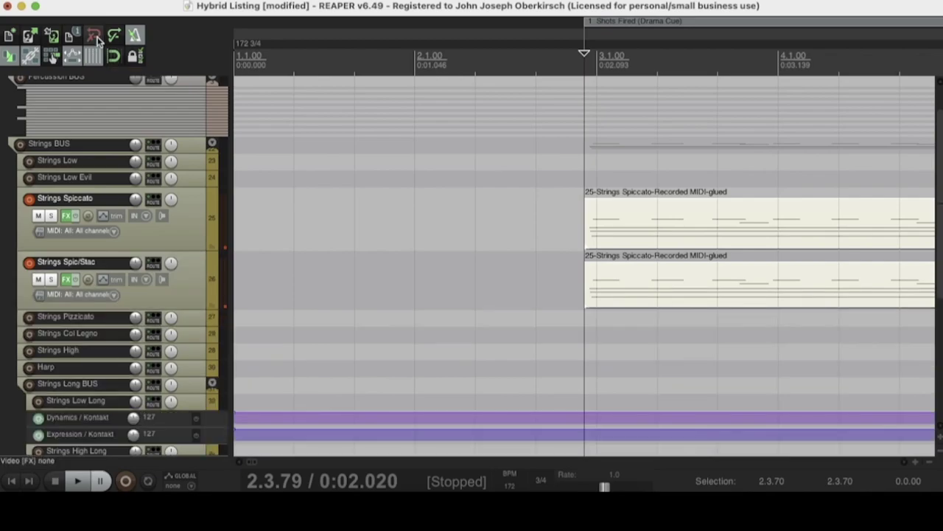
Select the Strings Spiccato track and disarm recording on both Strings Spiccato and Strings Spic/Stac.
left_click(155, 244)
left_click(29, 198)
left_click(29, 263)
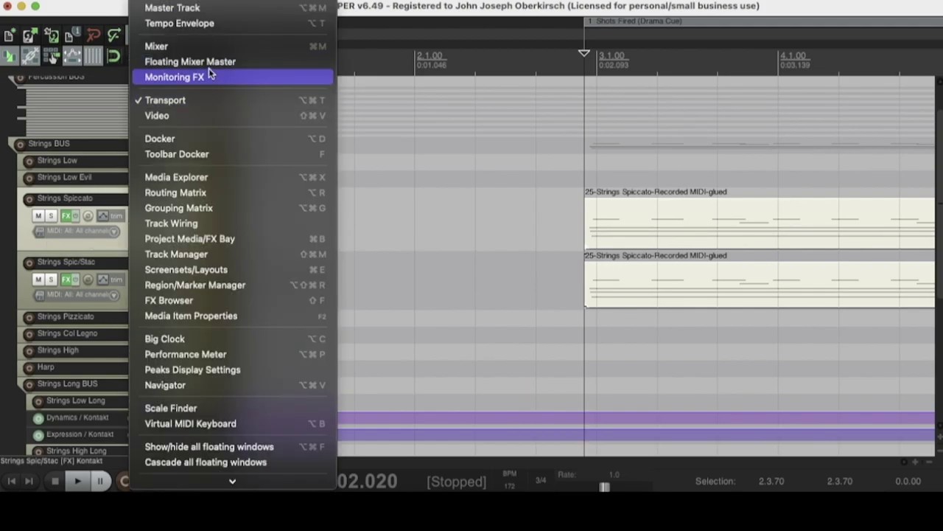
Show the Mixer beneath the arrangement and narrow the track control area to give the timeline more width.
left_click(184, 48)
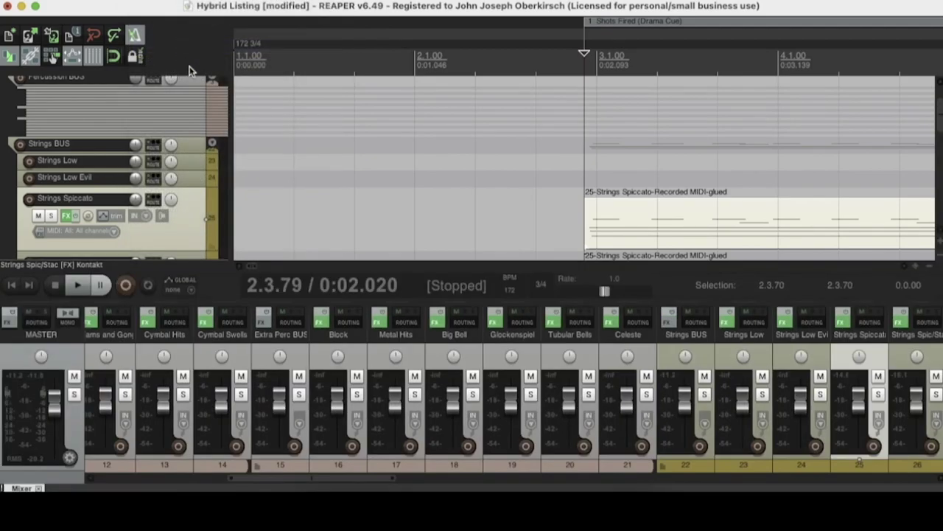
scroll(330, 139, "down", 5)
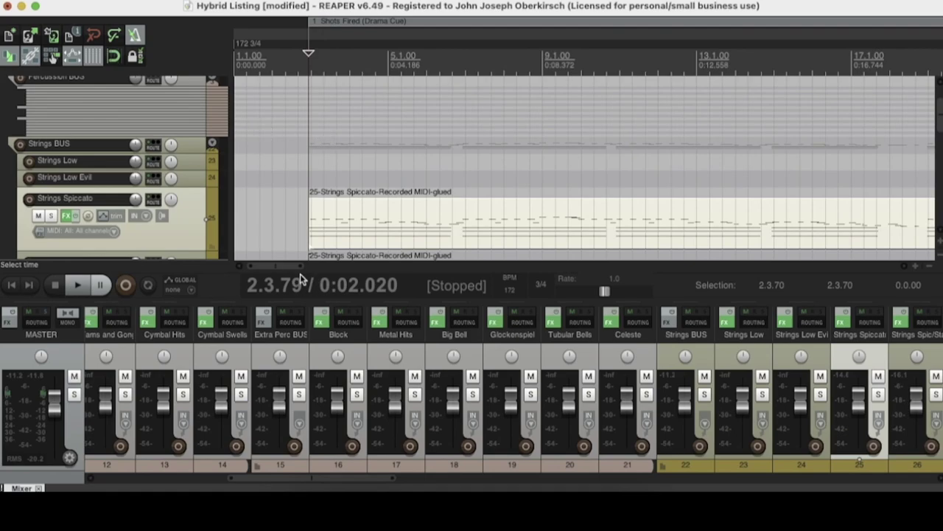
scroll(285, 270, "right", 3)
scroll(285, 268, "left", 3)
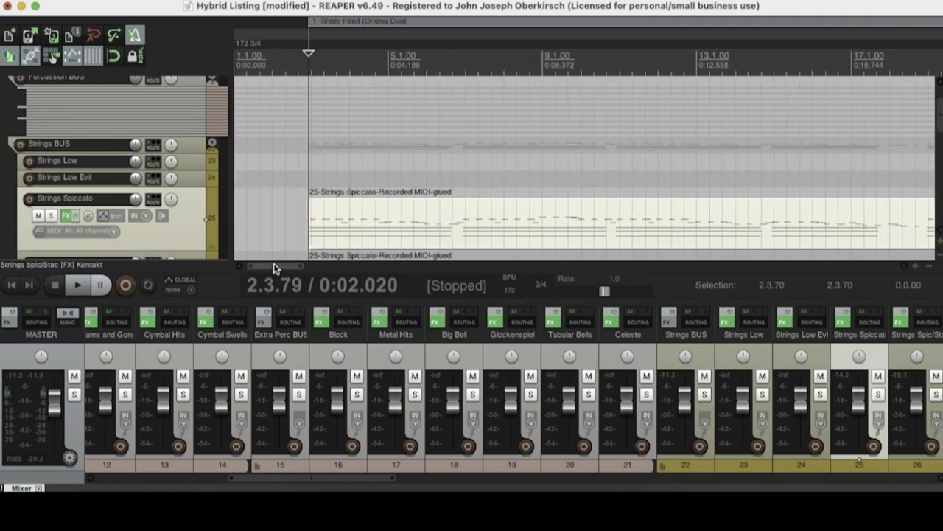
left_click_drag(228, 206, 189, 226)
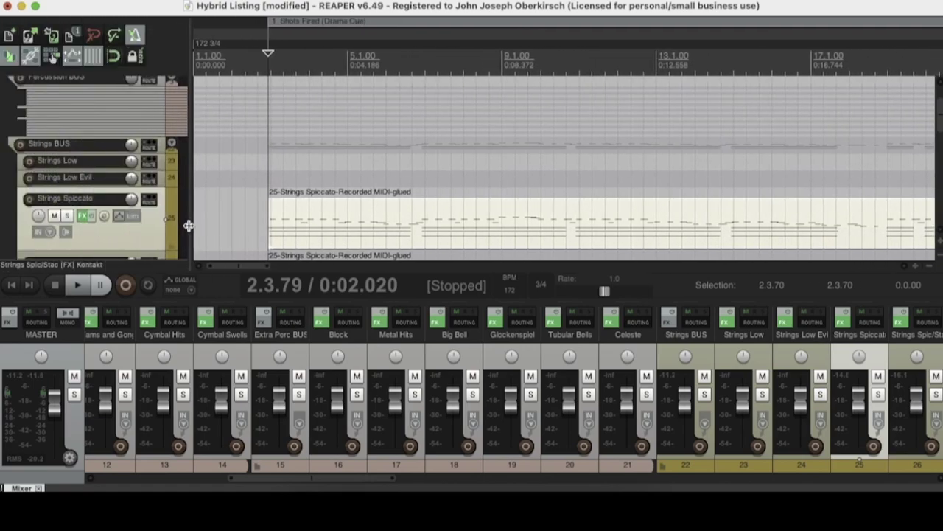
Look over both cue regions in the arrangement and the track list from Video down to SFX BUS.
scroll(466, 193, "down", 10)
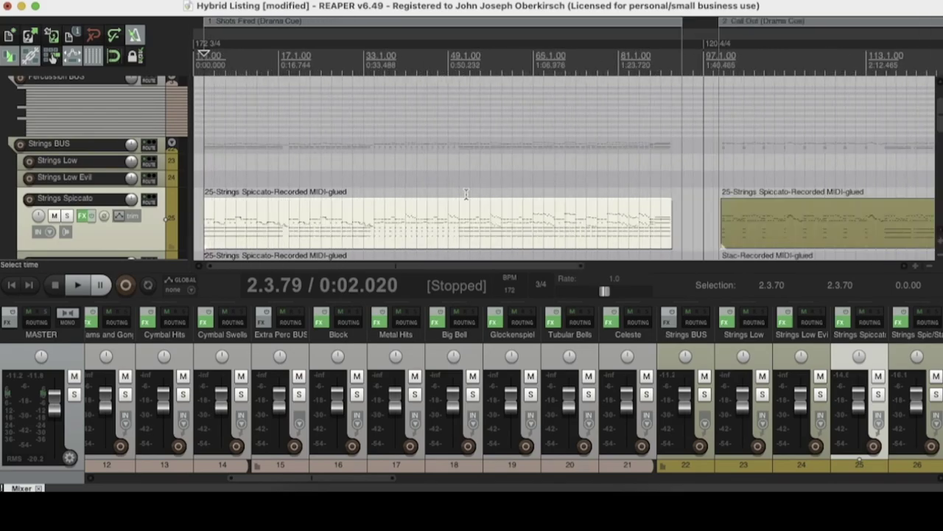
scroll(152, 221, "down", 5)
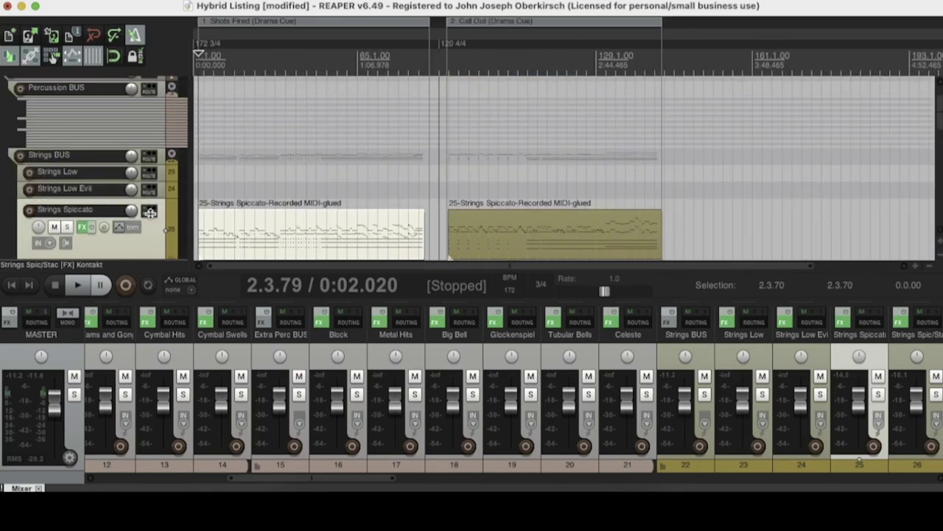
scroll(150, 214, "up", 6)
scroll(280, 187, "up", 10)
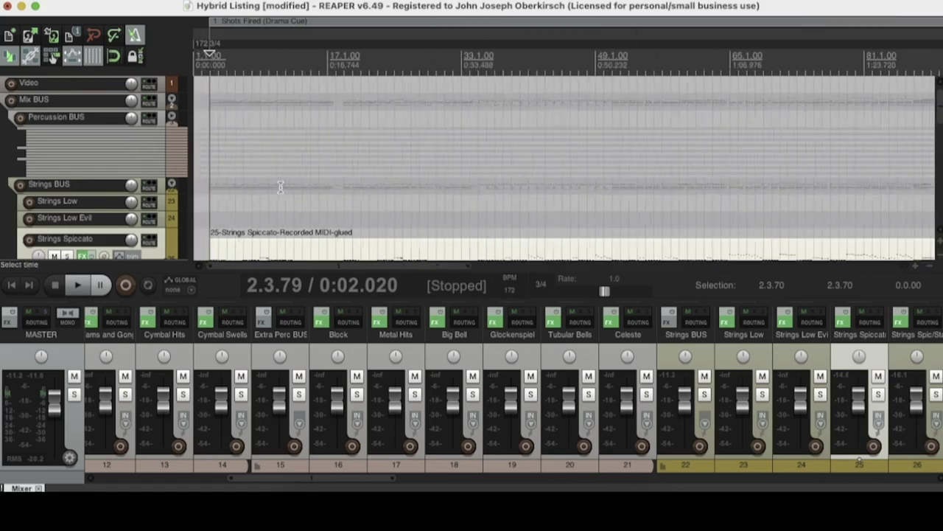
scroll(144, 215, "down", 10)
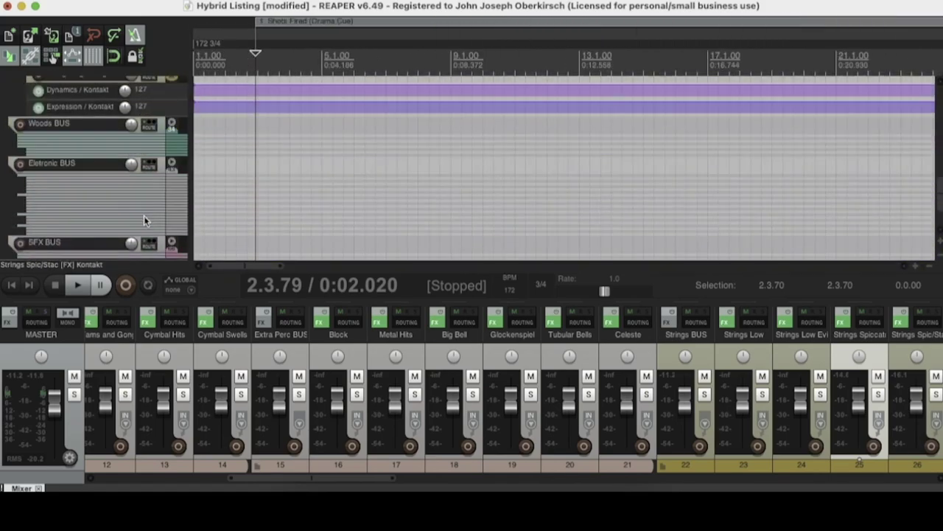
Place the edit cursor in the Call Out cue on the Strings Low track, and return it to the project start.
scroll(145, 216, "up", 10)
scroll(351, 191, "down", 7)
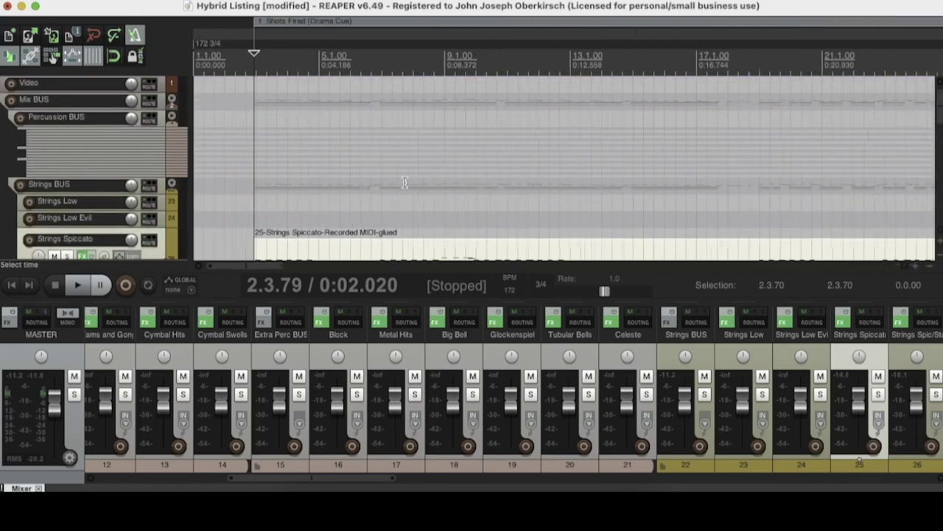
scroll(476, 207, "down", 2)
left_click(674, 206)
scroll(672, 208, "up", 10)
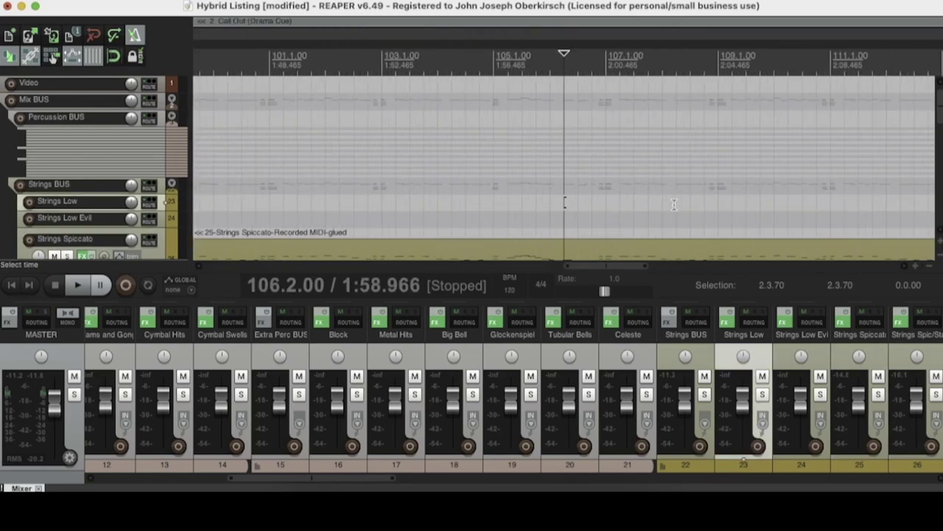
scroll(672, 209, "down", 15)
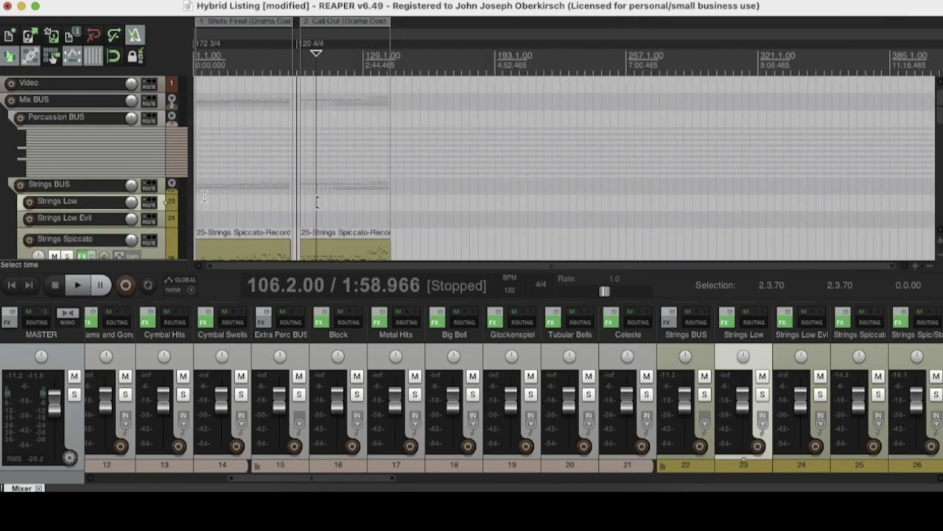
left_click(11, 285)
scroll(298, 184, "up", 7)
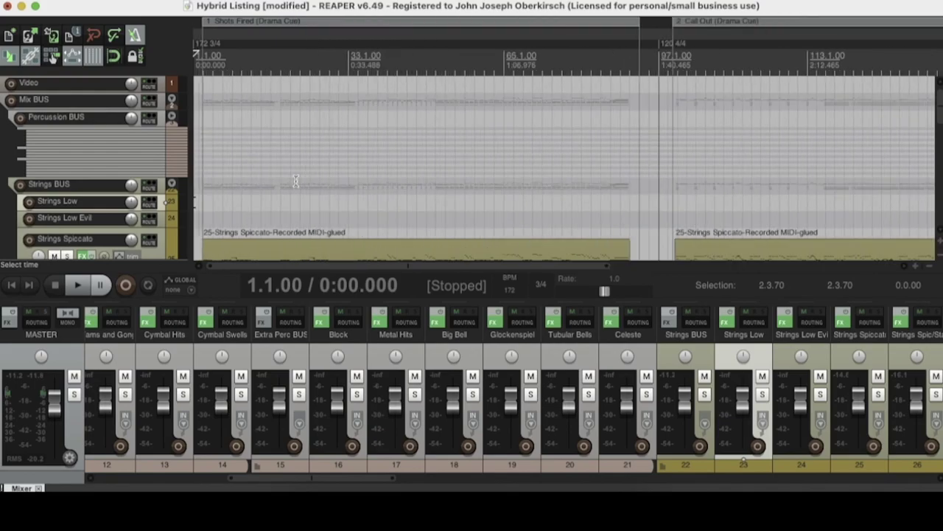
Hide the Mixer and collapse the track control area completely so the timeline fills the window.
left_click(140, 0)
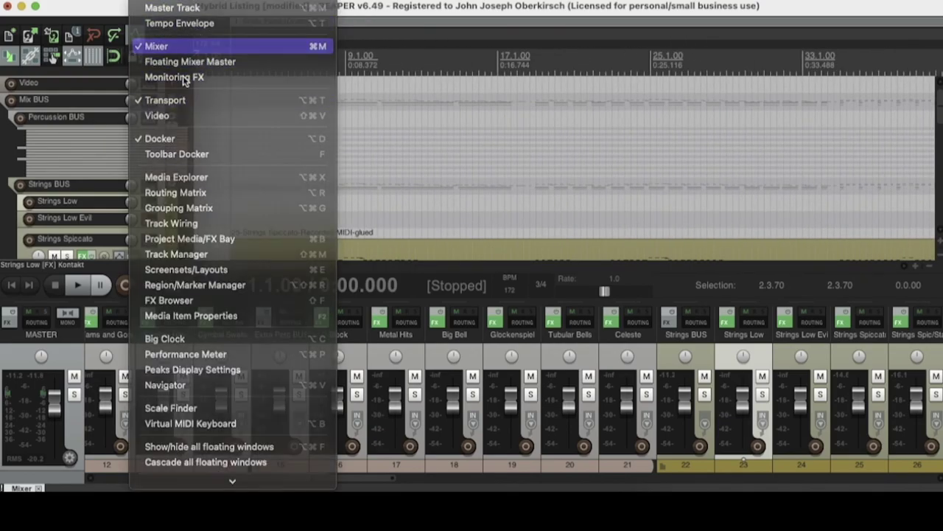
left_click(189, 47)
left_click_drag(185, 175, 2, 201)
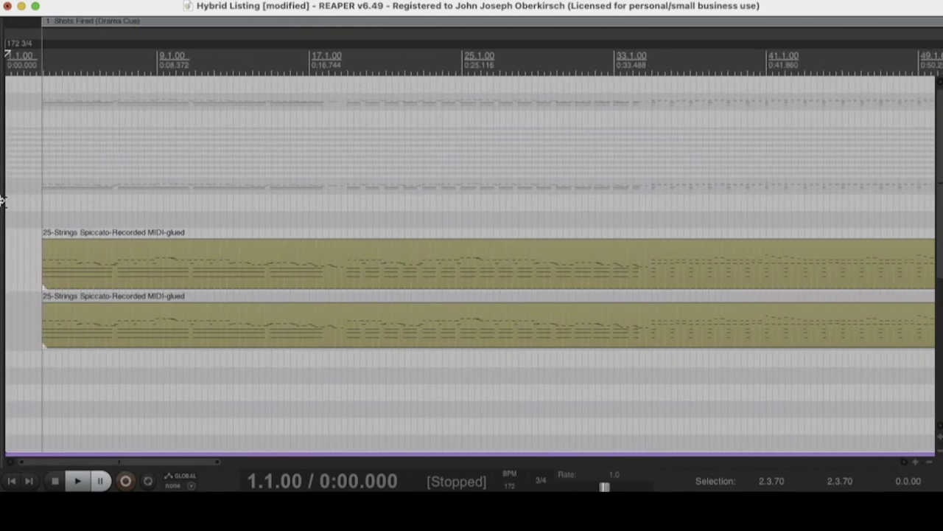
Restore the track control area slightly wider, with the pan knobs showing, and show the Mixer again.
left_click_drag(2, 201, 212, 219)
left_click(165, 1)
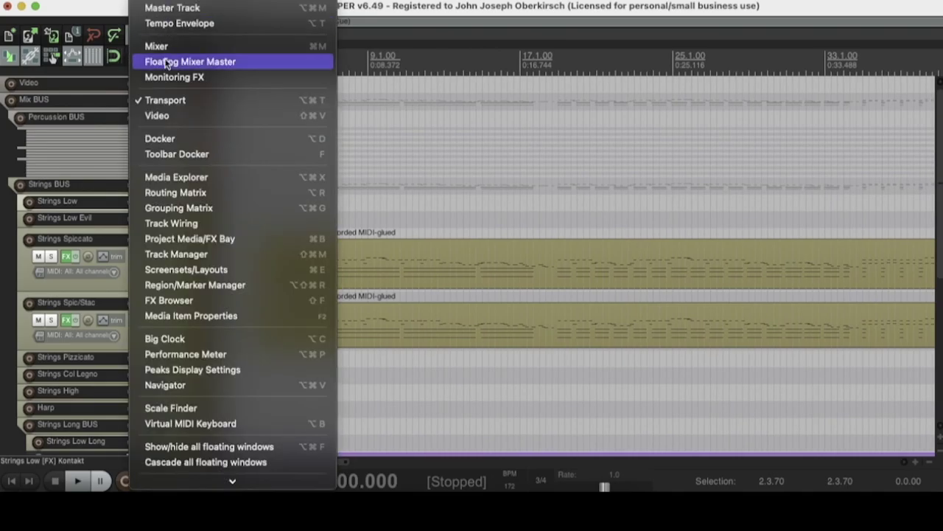
left_click(176, 49)
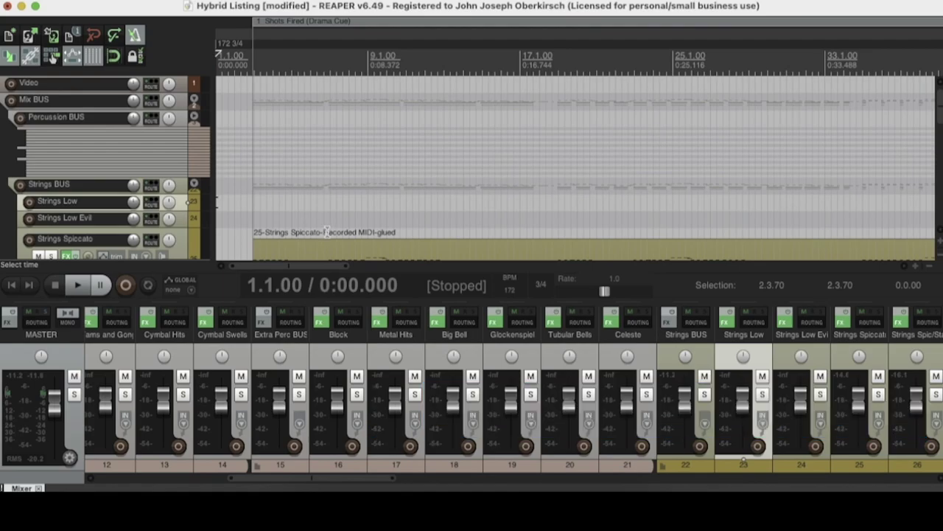
Examine the Shots Fired and Call Out cue regions and the track list from Video down to SFX BUS.
scroll(331, 231, "down", 6)
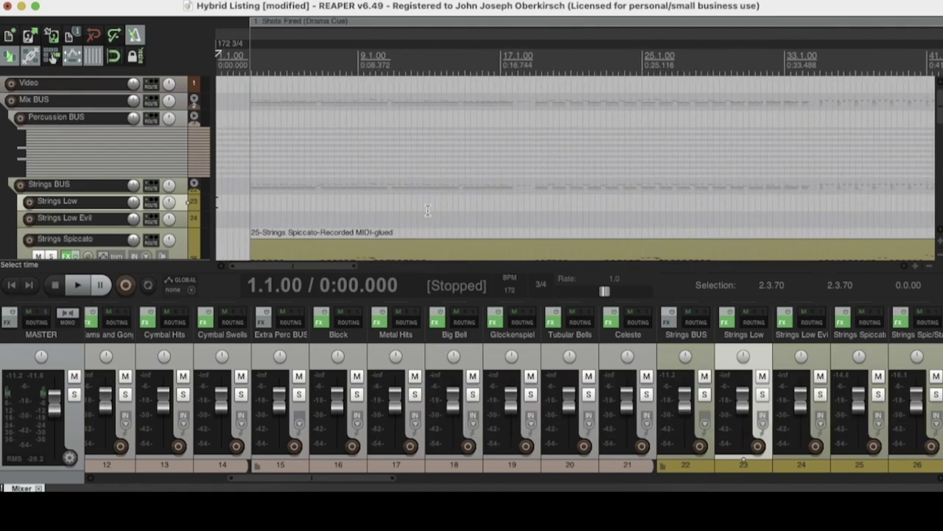
scroll(445, 217, "down", 2)
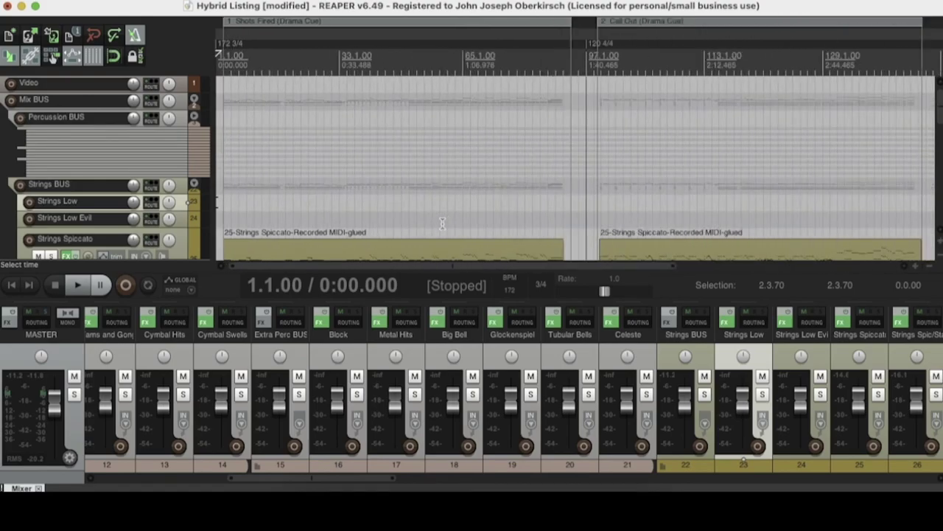
left_click_drag(472, 274, 489, 276)
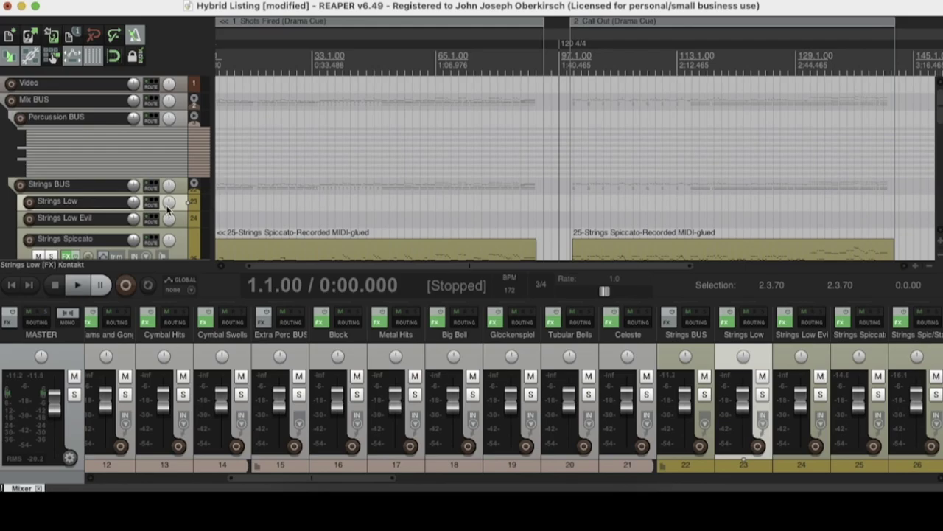
scroll(123, 165, "down", 5)
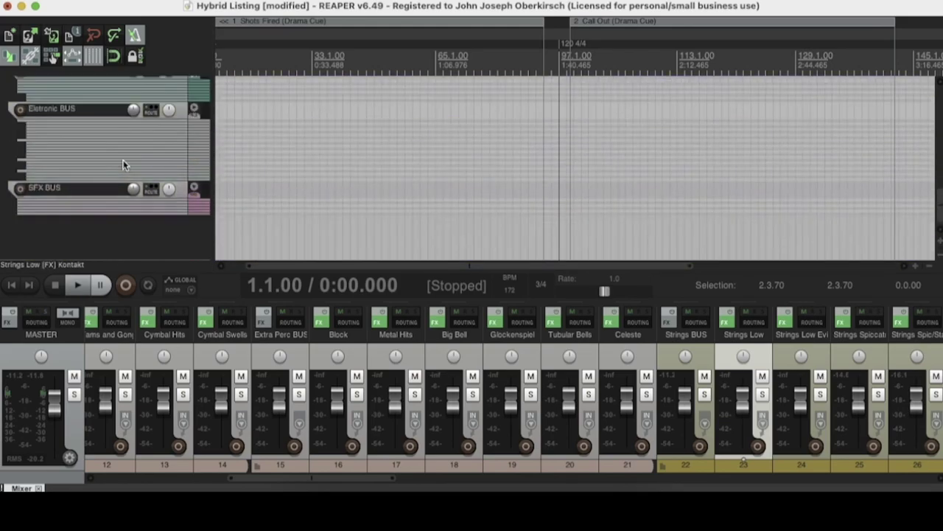
scroll(125, 166, "up", 5)
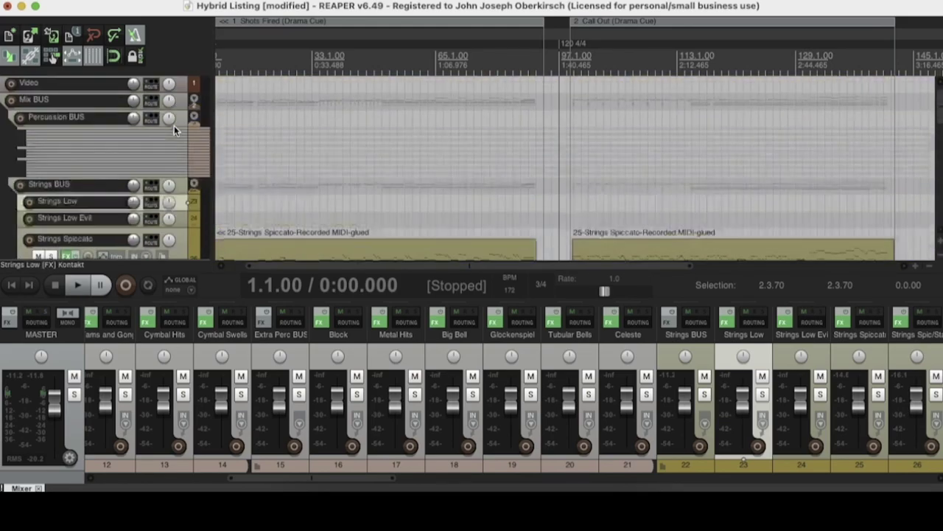
scroll(174, 125, "down", 5)
scroll(249, 165, "up", 5)
scroll(249, 165, "up", 3)
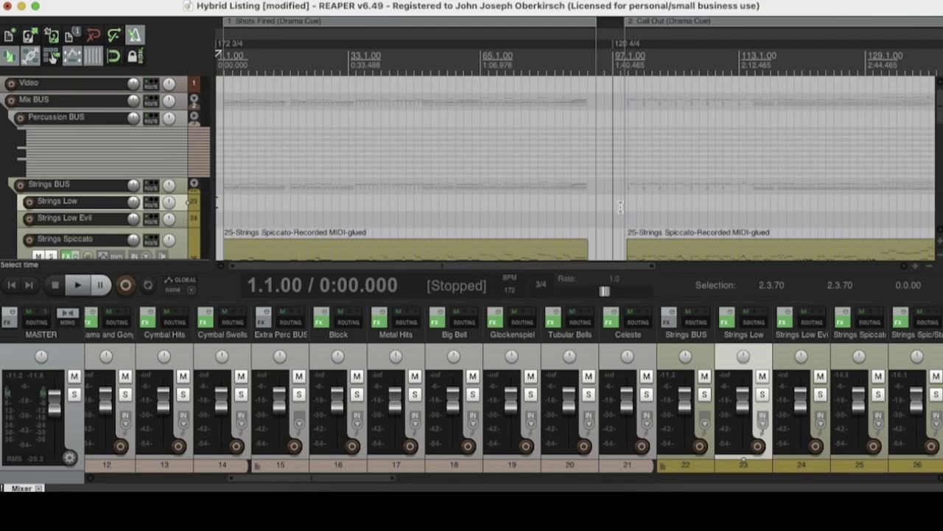
Place the edit cursor near the start of the Shots Fired cue, and move it to the gap before the Call Out cue.
left_click(228, 218)
scroll(256, 208, "up", 3)
scroll(258, 210, "down", 3)
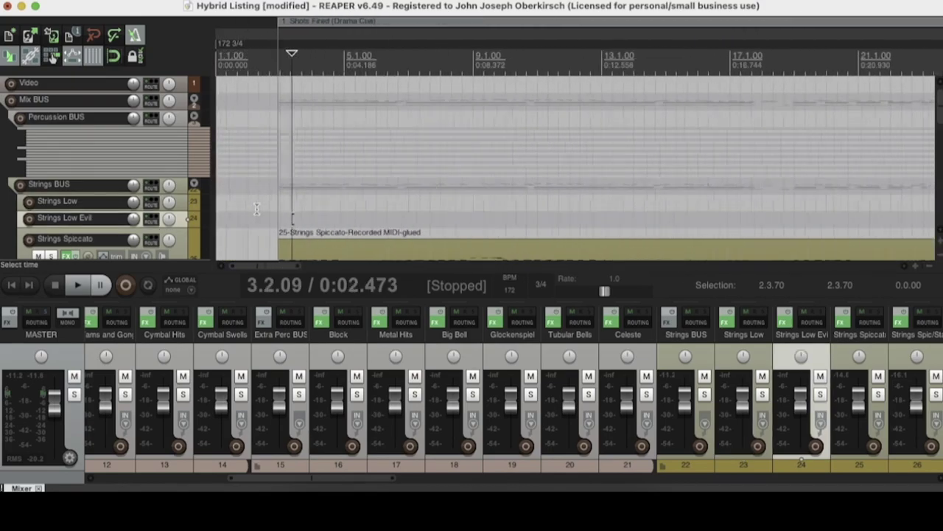
scroll(264, 214, "down", 1)
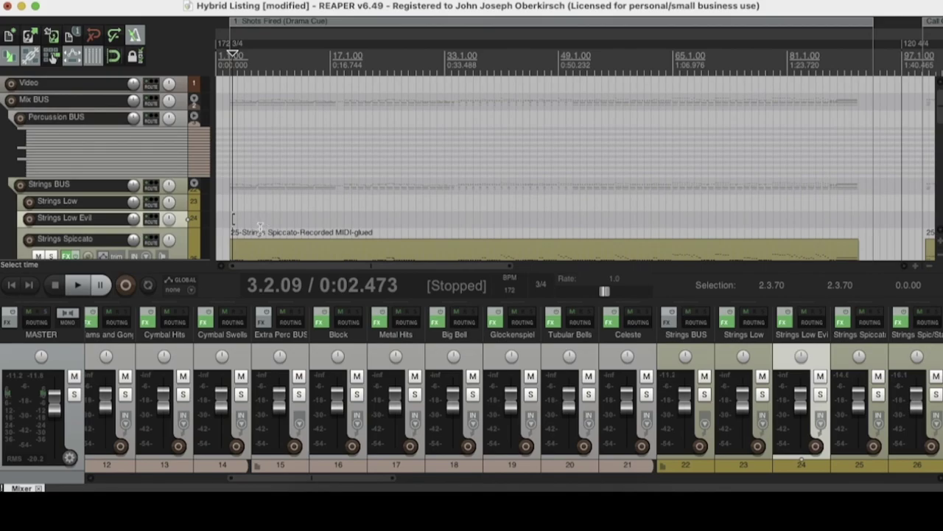
left_click(902, 244)
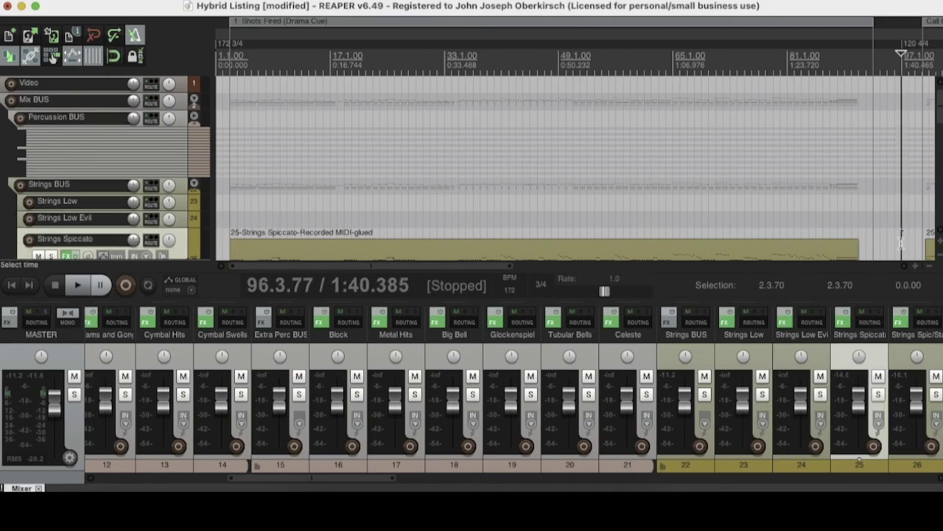
Look over the tracks down to SFX BUS and the gap between the two cue regions.
scroll(41, 207, "down", 5)
scroll(40, 207, "down", 10)
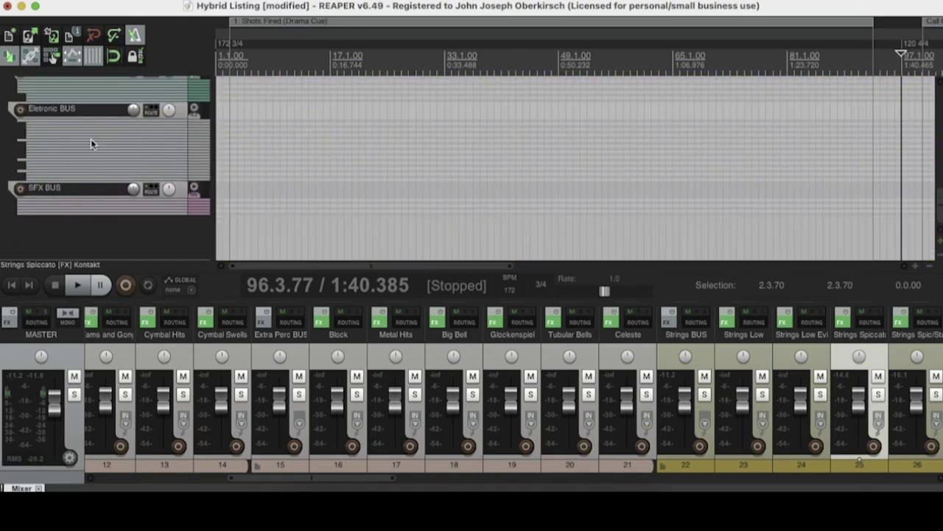
scroll(92, 140, "up", 3)
scroll(799, 223, "up", 10)
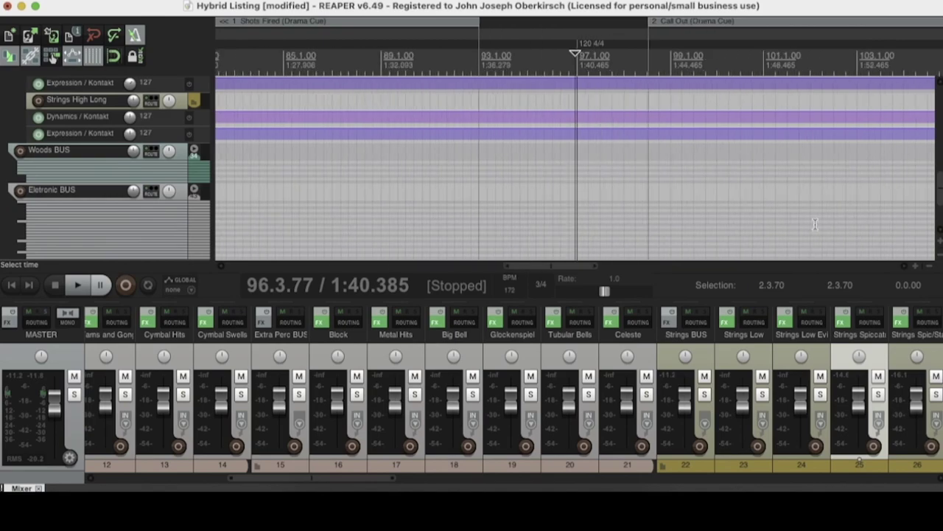
scroll(689, 216, "down", 6)
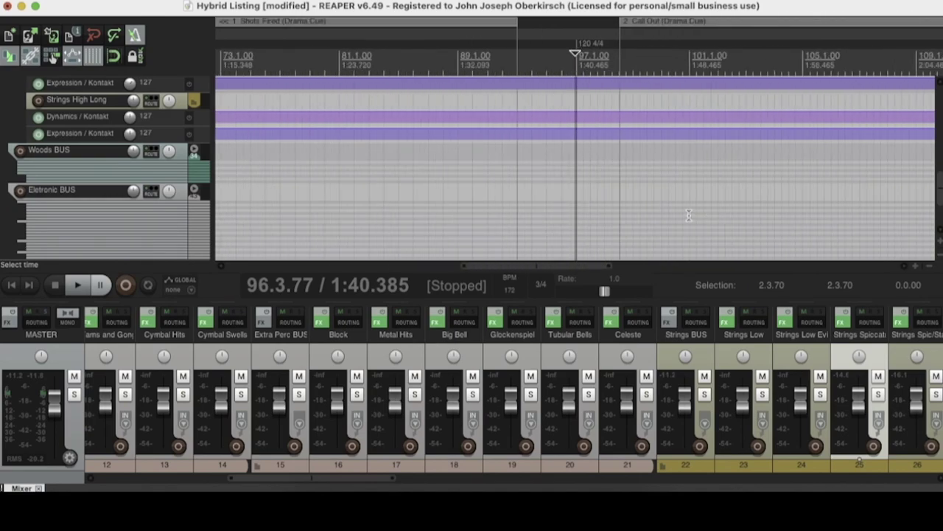
scroll(691, 216, "down", 2)
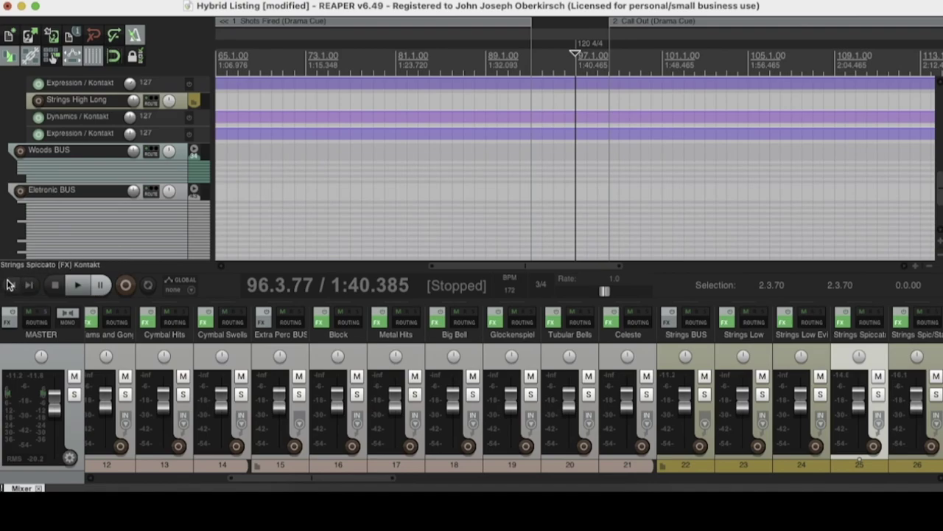
Return the edit cursor to the project start and bring the Strings Spiccato and Strings Spic/Stac tracks into view.
left_click(11, 285)
scroll(132, 221, "up", 5)
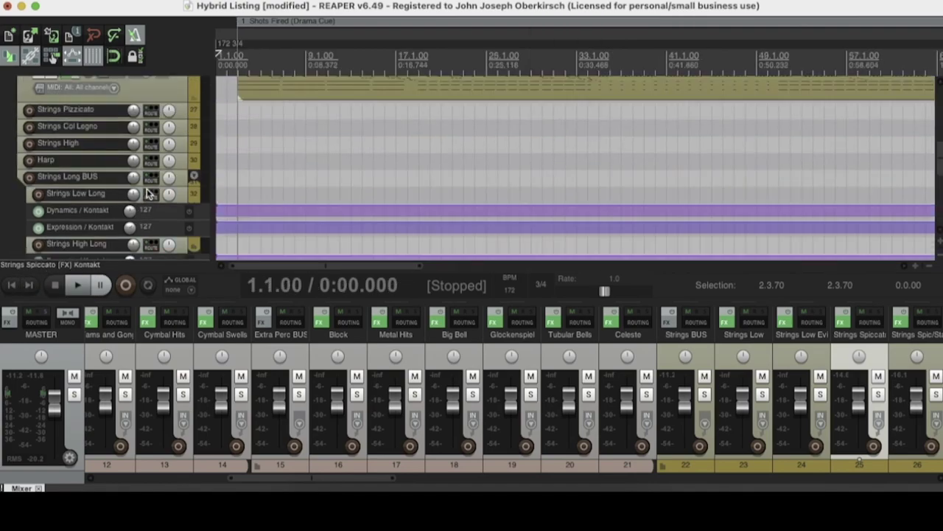
scroll(171, 168, "up", 5)
scroll(171, 176, "down", 3)
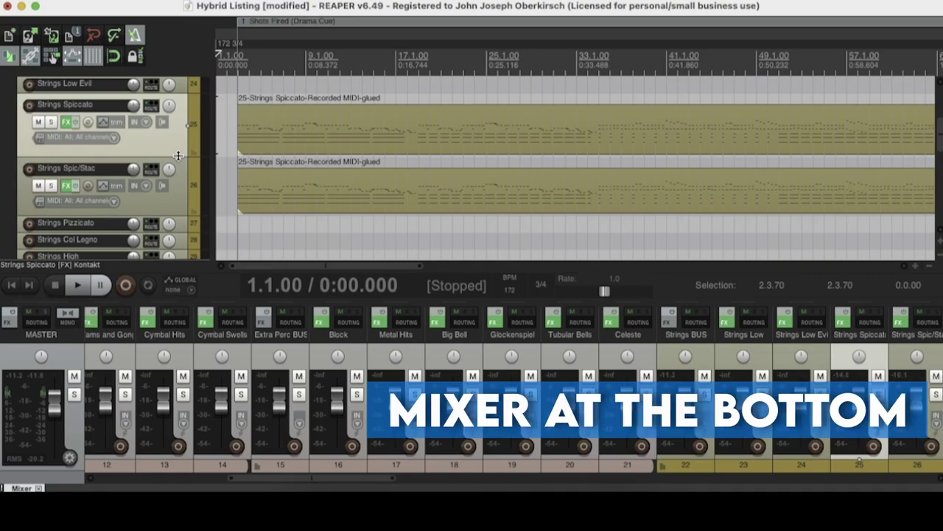
Look through the mixer channels from the Video track to the electronic loops and pads.
scroll(256, 421, "left", 10)
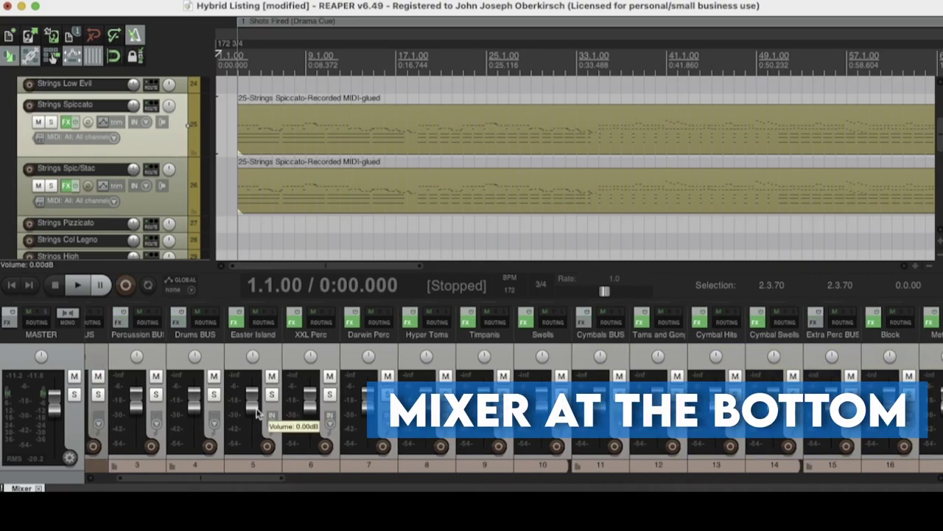
scroll(359, 428, "right", 15)
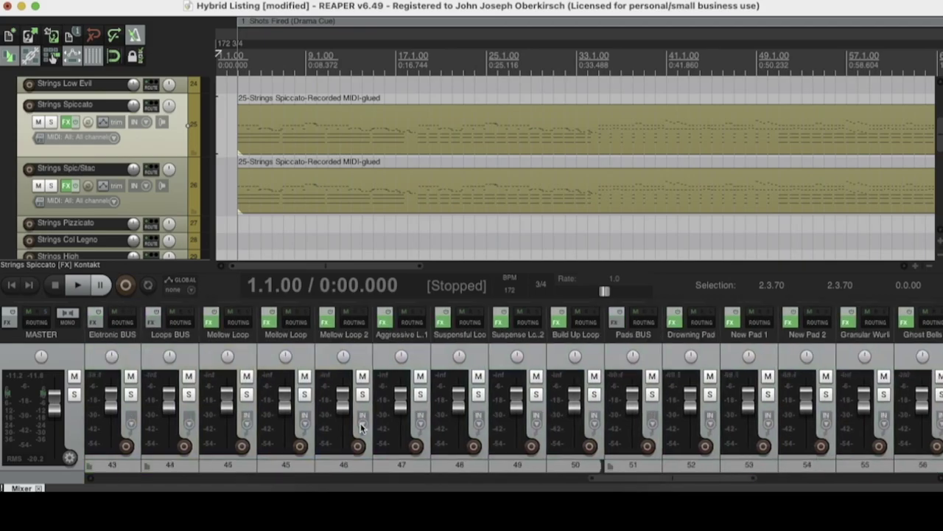
scroll(360, 428, "left", 15)
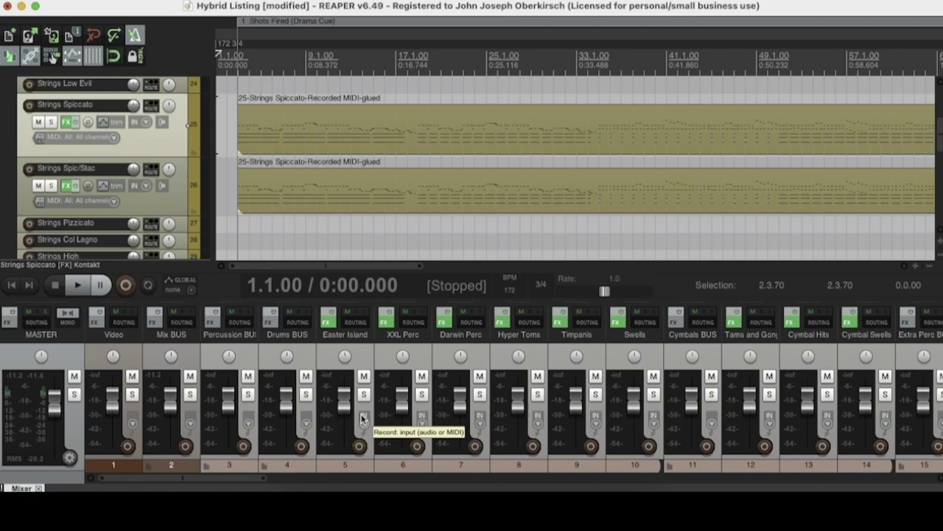
Select the XXL Perc channel in the mixer, and open and close its Kontakt instrument window.
left_click(389, 350)
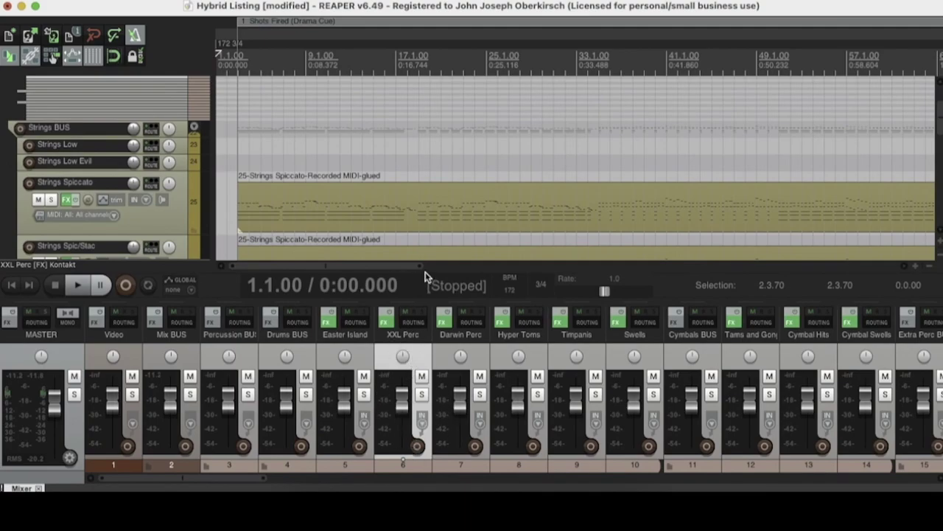
left_click_drag(427, 297, 463, 402)
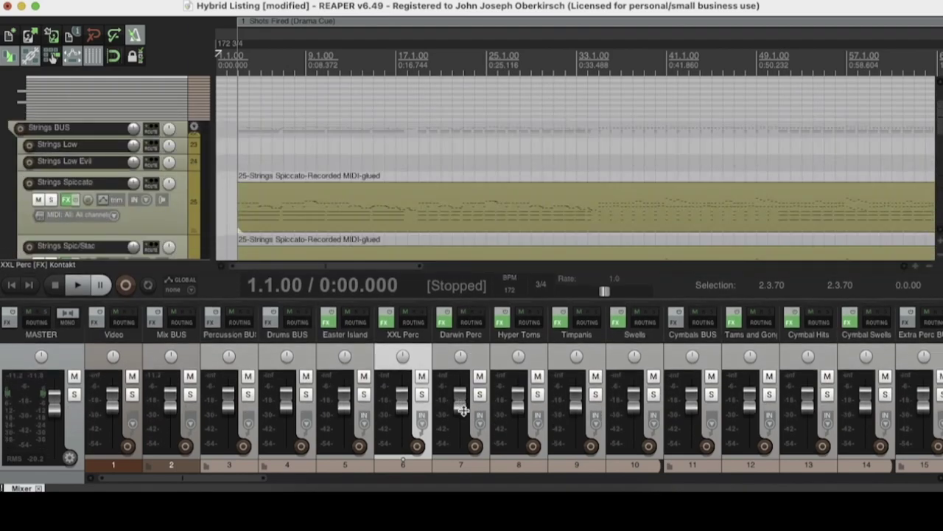
scroll(351, 221, "down", 2)
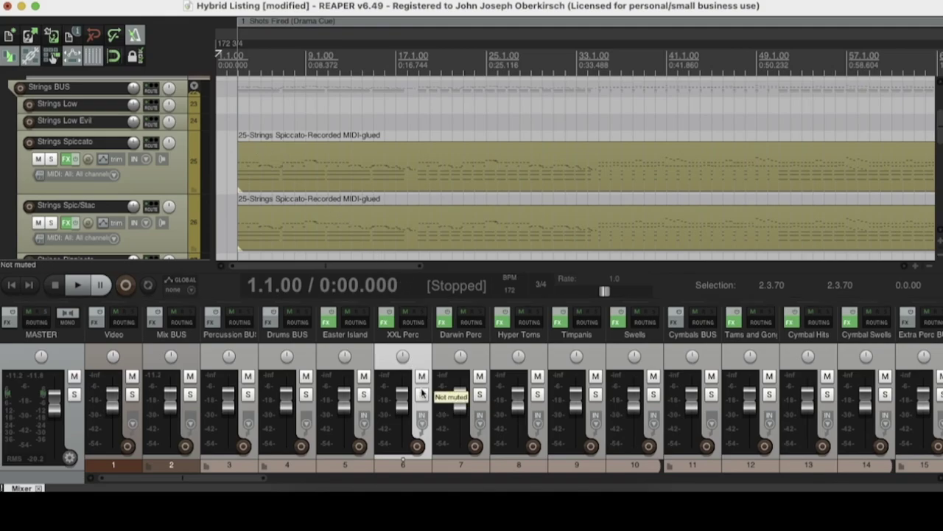
left_click(387, 321)
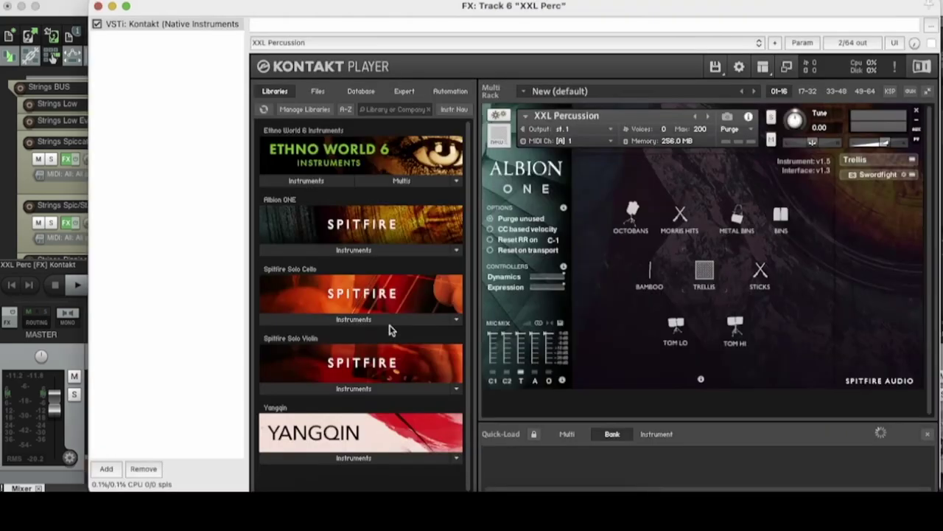
left_click(98, 6)
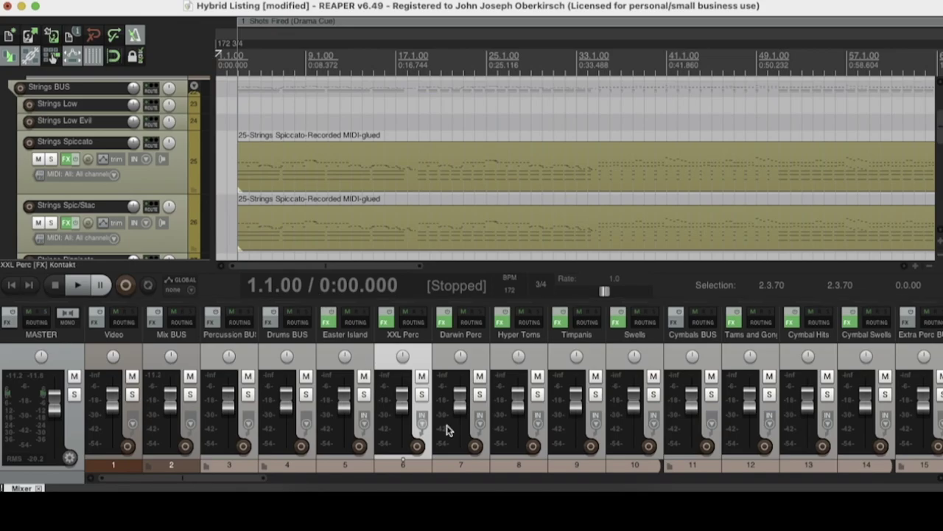
Examine the mixer channels across the strings, woods, electronic, keys and SFX groups.
scroll(472, 431, "right", 15)
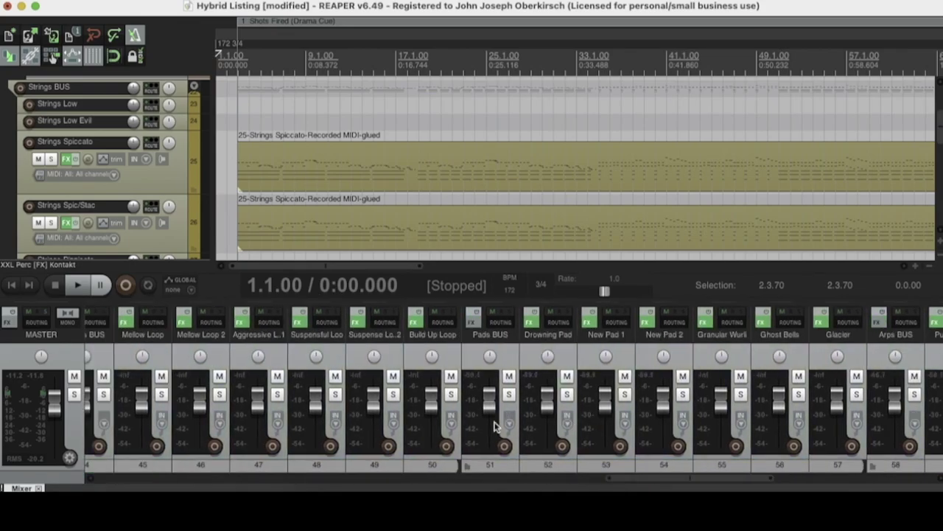
scroll(512, 447, "right", 2)
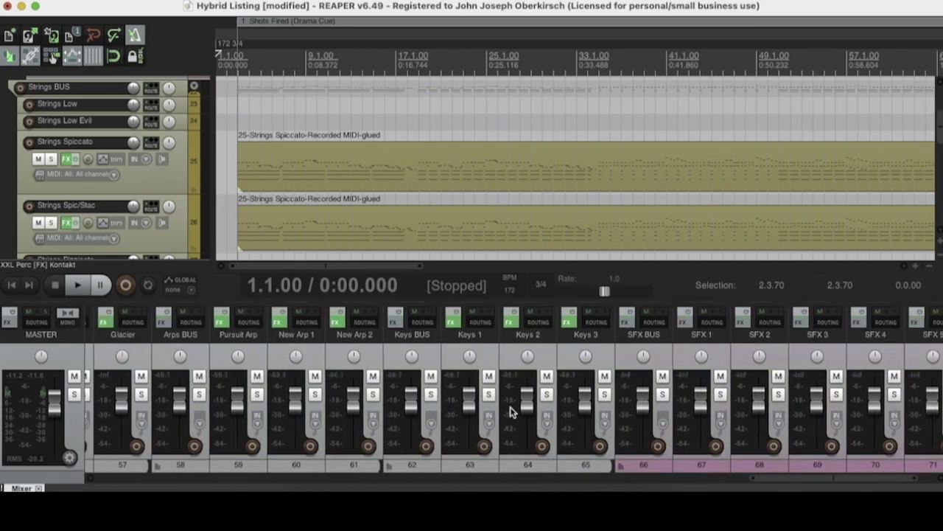
scroll(501, 398, "left", 12)
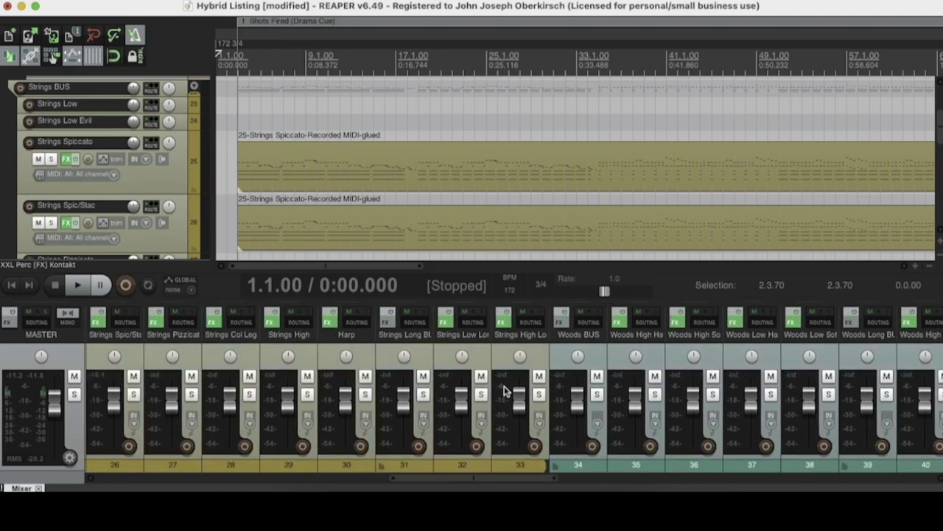
scroll(505, 395, "left", 3)
scroll(508, 402, "right", 3)
scroll(511, 407, "right", 7)
scroll(510, 407, "right", 7)
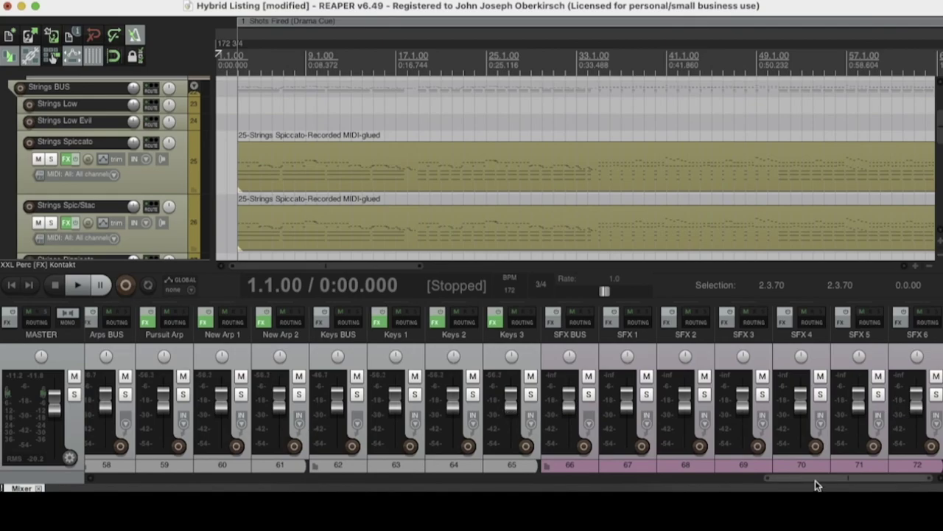
Return to the first mixer channels, and hide the mixer and show it again below the arrangement.
left_click_drag(815, 480, 768, 478)
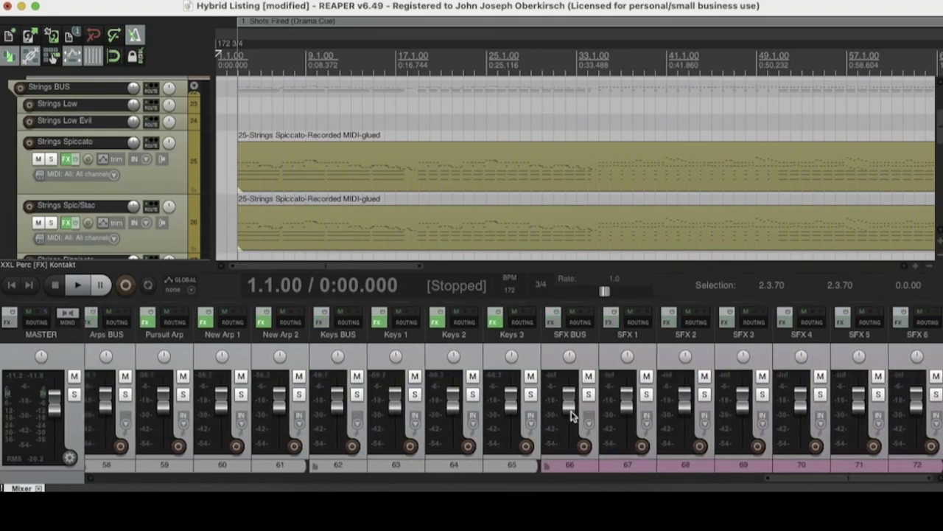
scroll(578, 411, "left", 15)
scroll(579, 411, "left", 5)
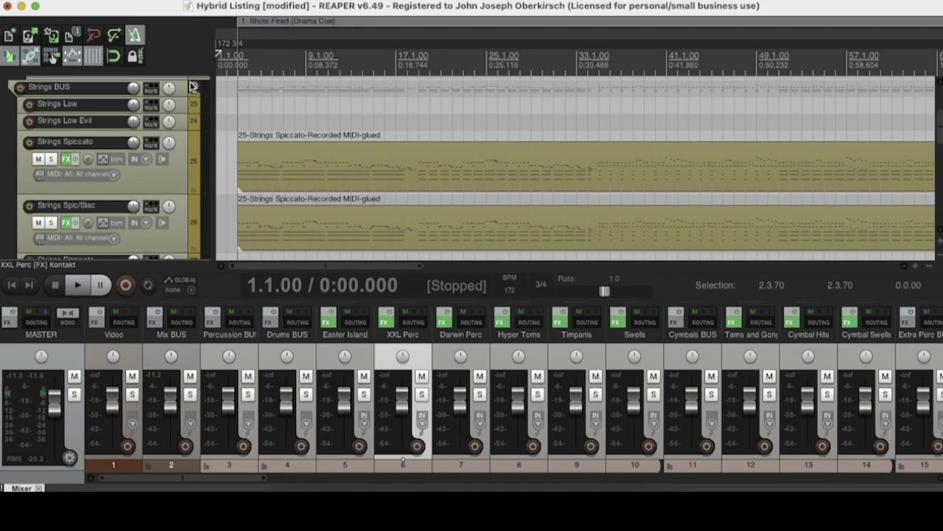
left_click(136, 0)
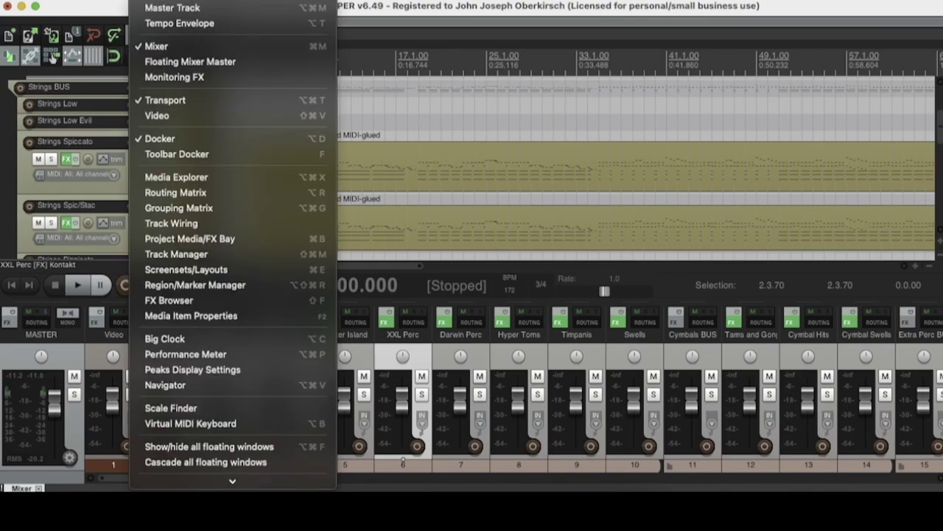
left_click(176, 45)
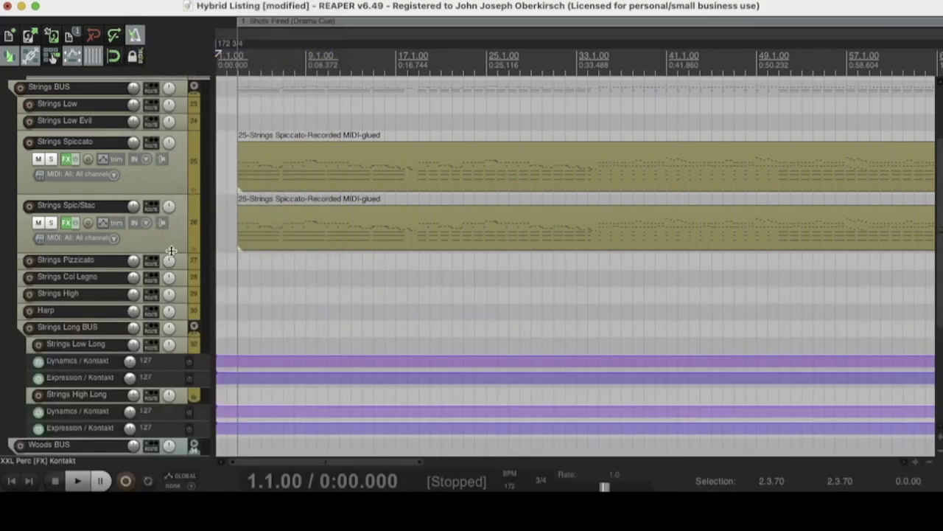
left_click(136, 0)
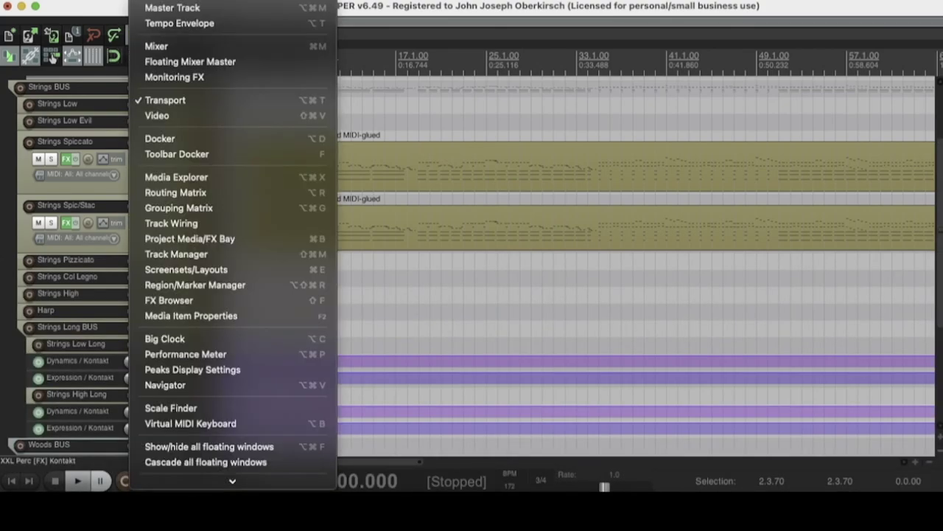
left_click(177, 44)
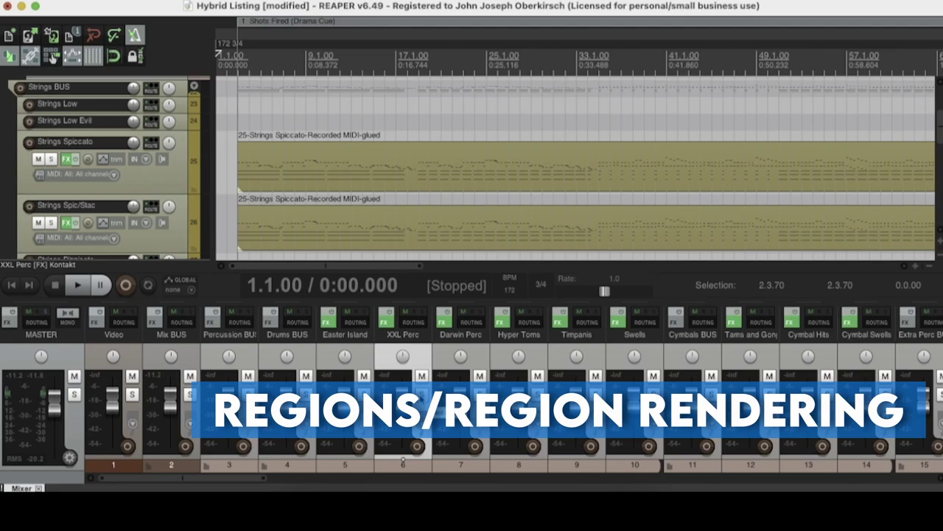
Examine the Shots Fired and Call Out regions over the arrangement, placing the edit cursor where the first cue starts.
scroll(505, 155, "down", 3)
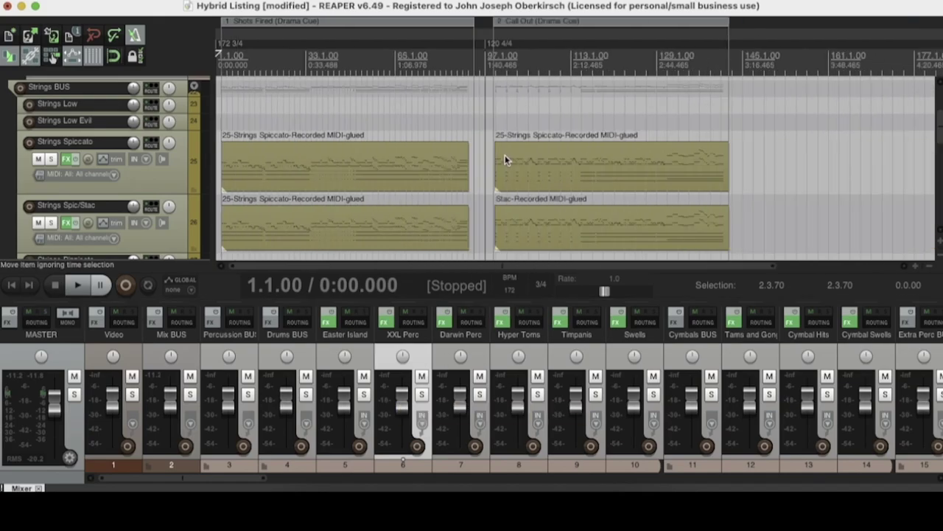
scroll(505, 158, "down", 1)
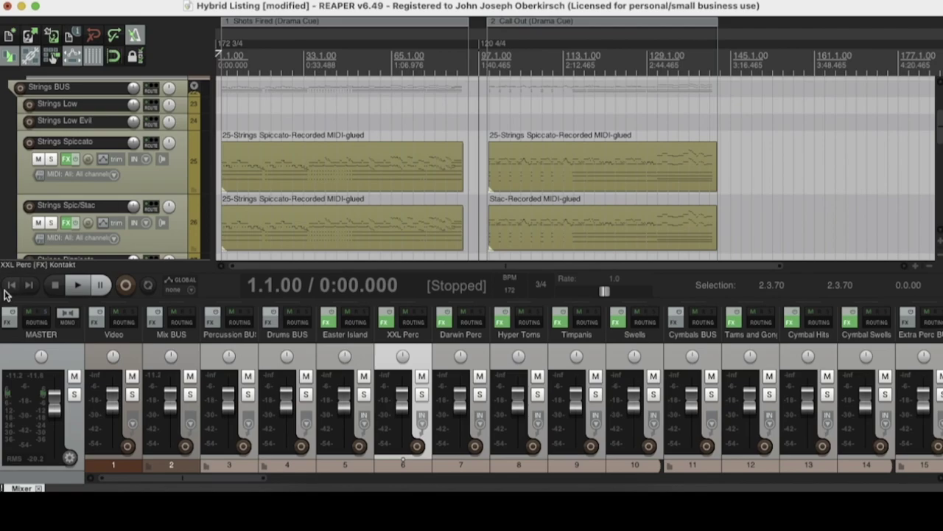
left_click(226, 134)
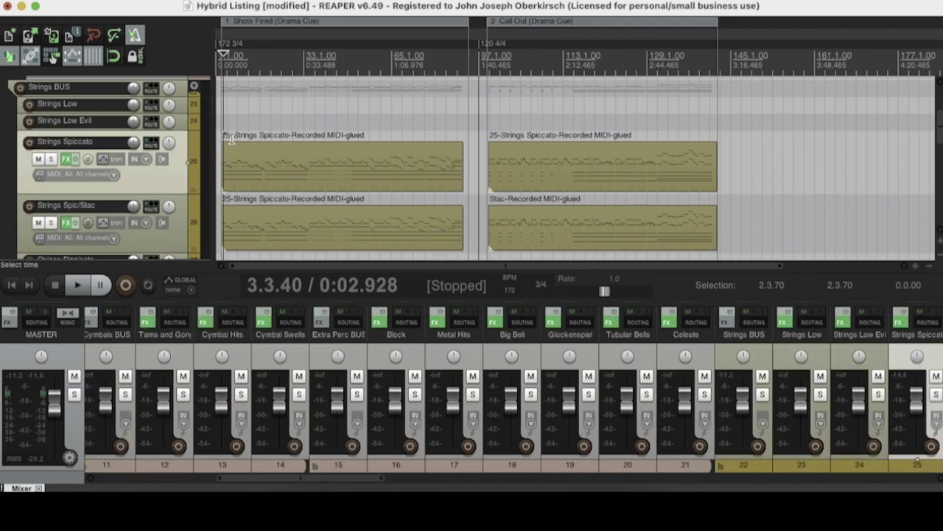
left_click(228, 122)
scroll(288, 145, "up", 5)
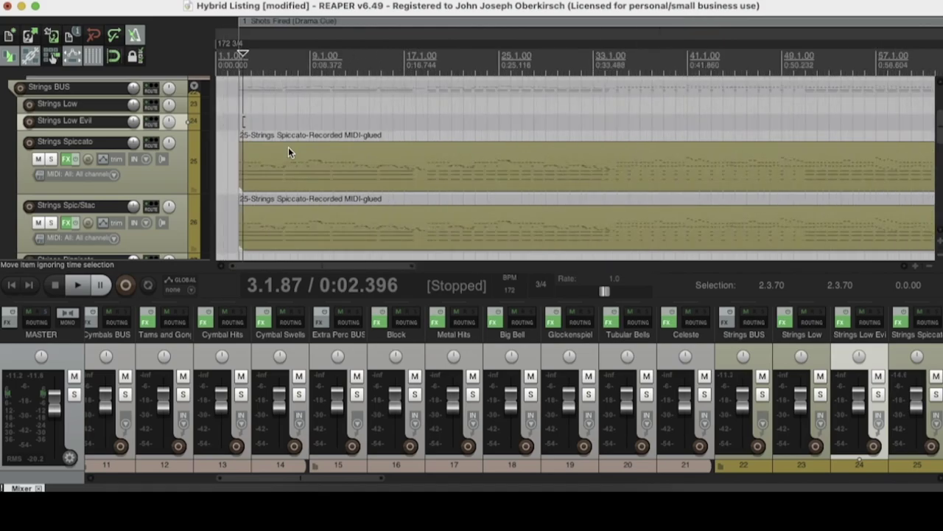
scroll(289, 152, "down", 2)
left_click(264, 155)
scroll(335, 159, "up", 1)
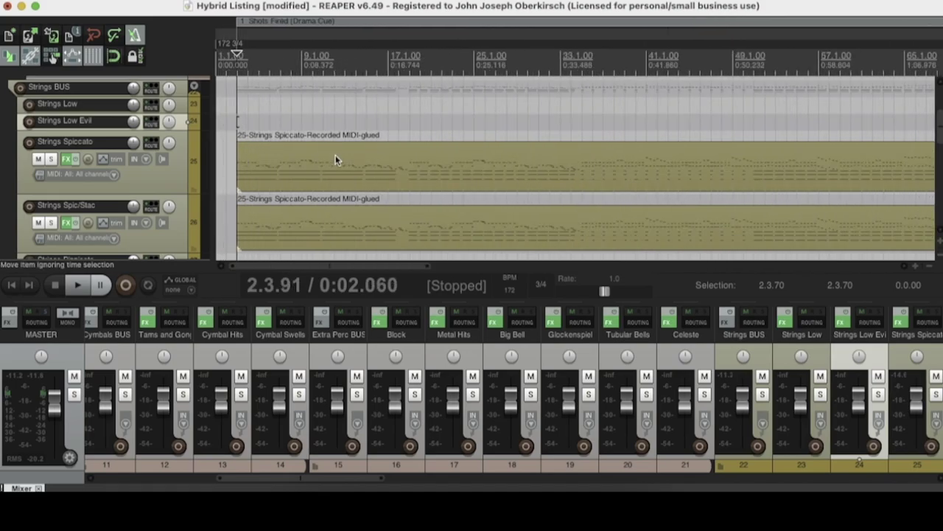
scroll(335, 160, "down", 3)
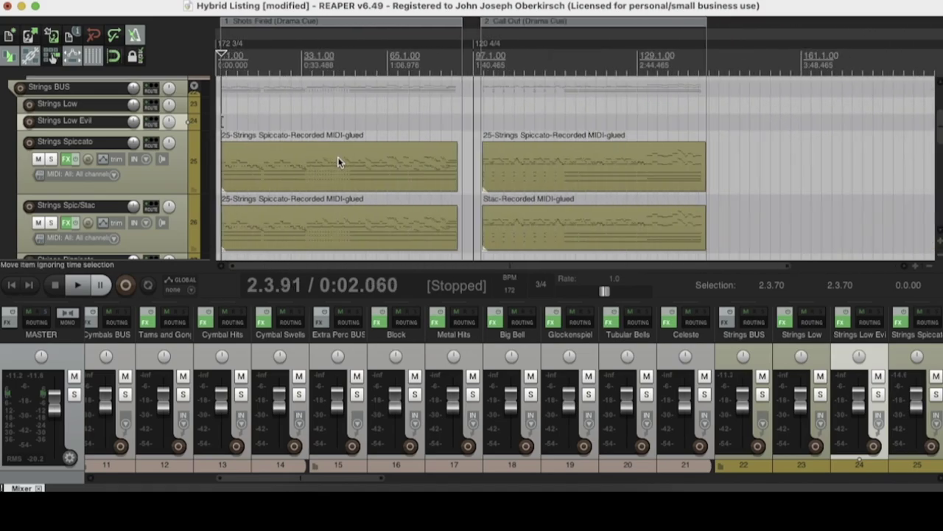
left_click_drag(457, 21, 460, 25)
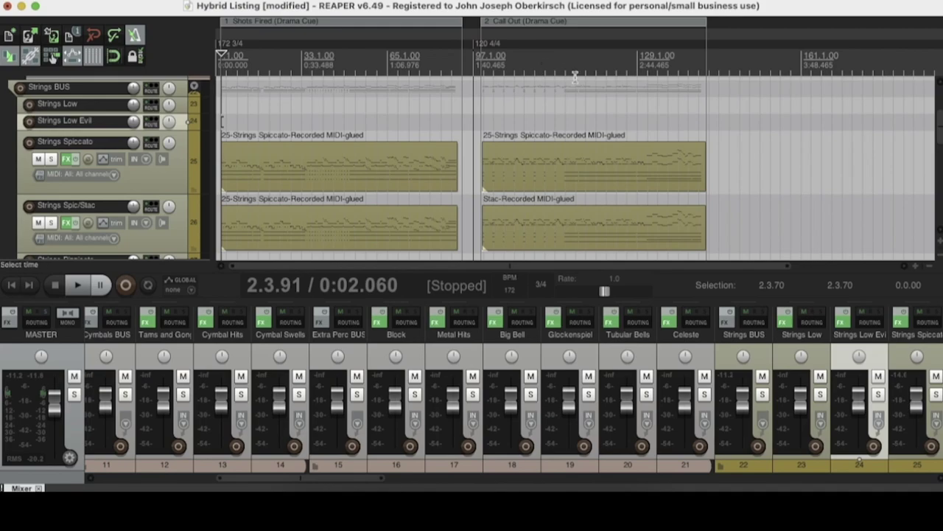
Select an empty time range of about 37 measures from about bar 161, after the Call Out cue, and create a region from it.
scroll(577, 273, "right", 1)
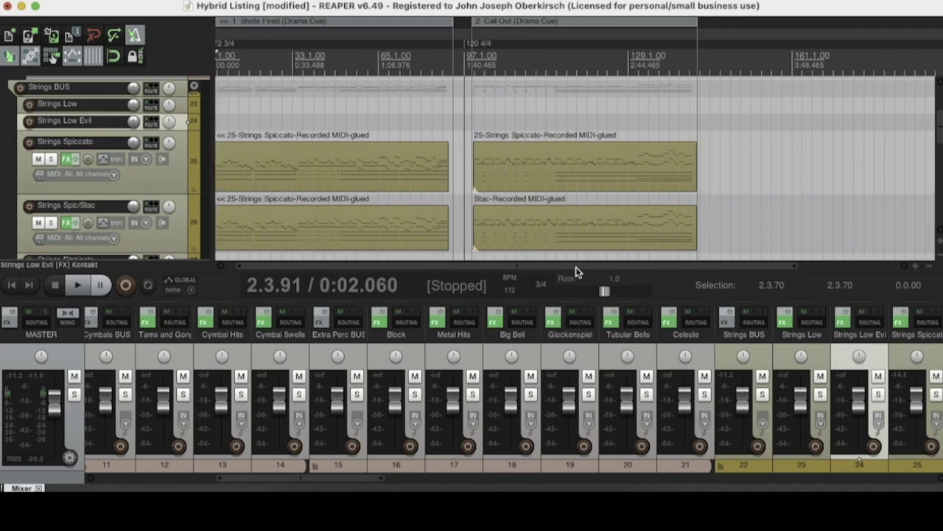
scroll(577, 273, "right", 5)
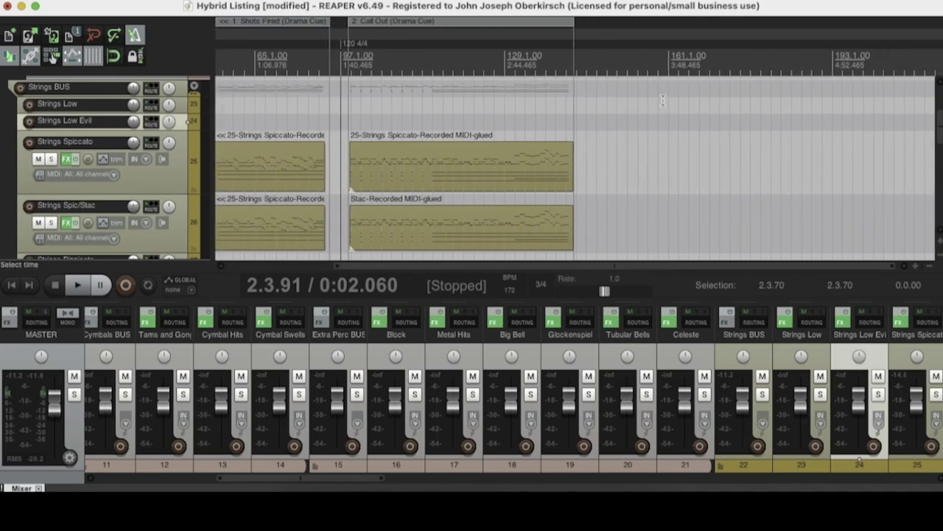
left_click_drag(668, 81, 857, 133)
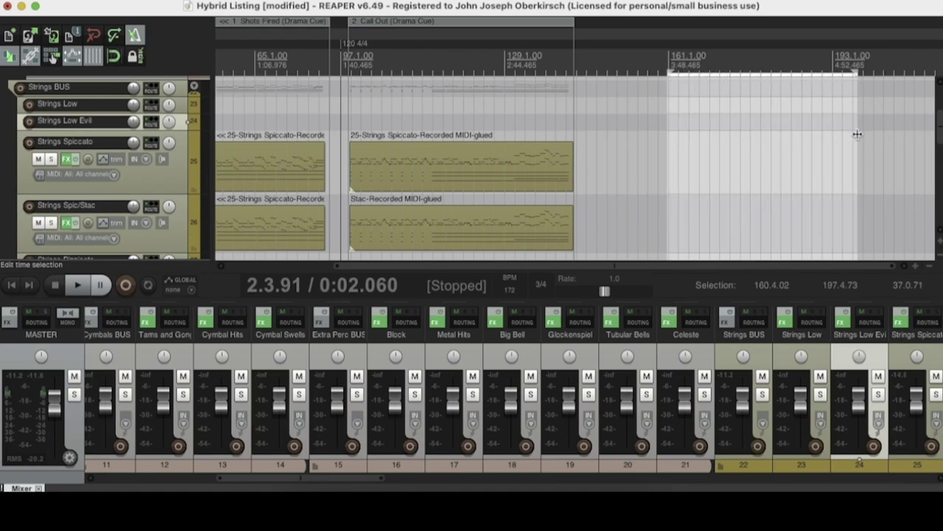
right_click(858, 134)
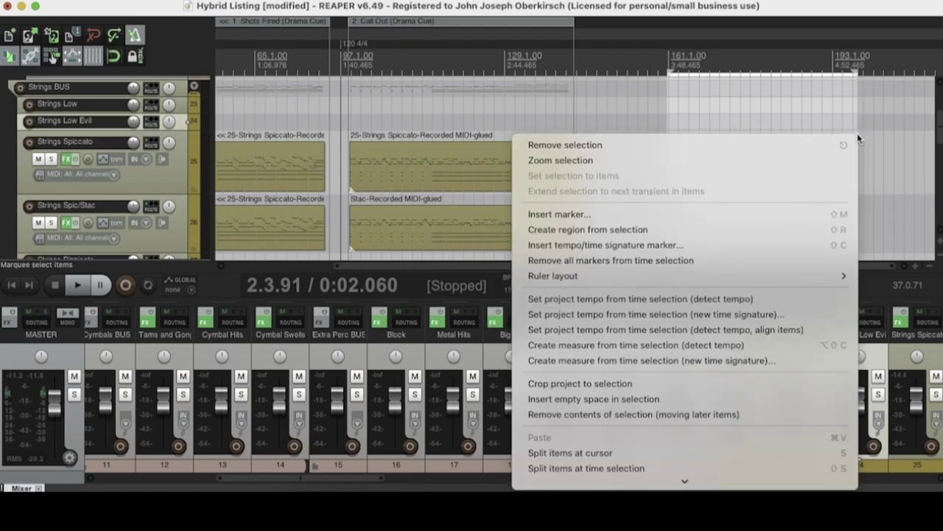
left_click(635, 233)
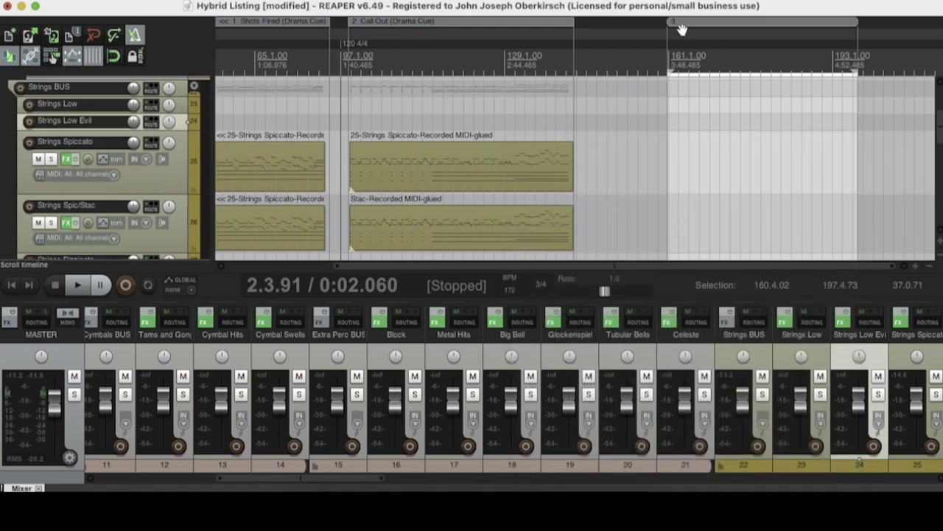
Name the new region Shots Fired 2.
right_click(684, 21)
left_click(693, 30)
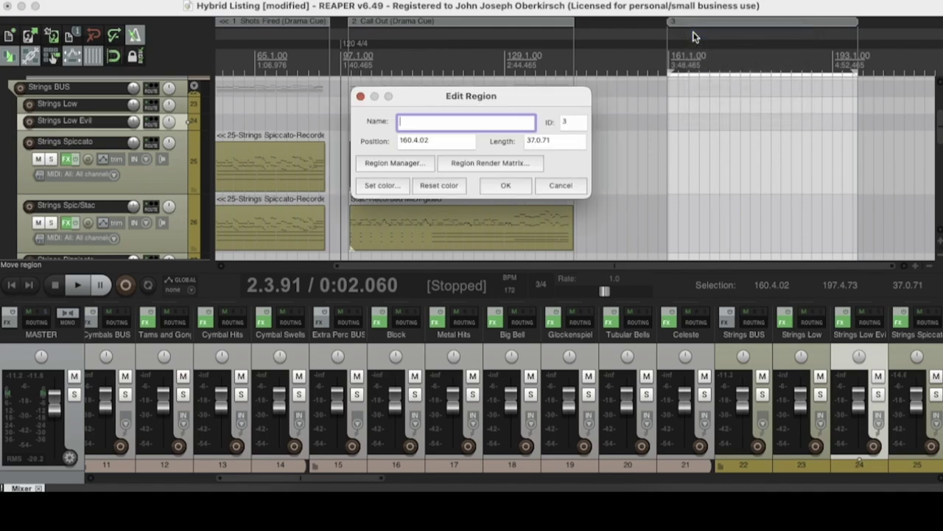
type("Shots F")
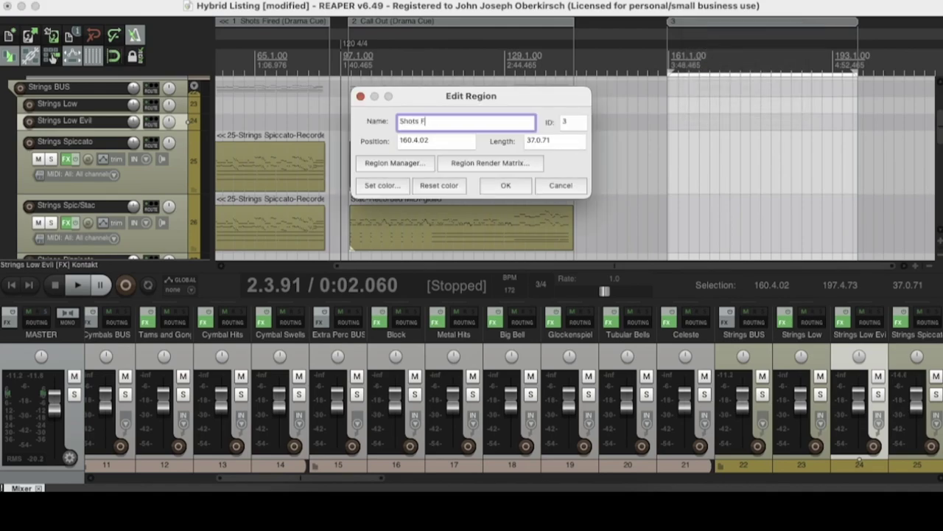
type("ired 2")
key("Return")
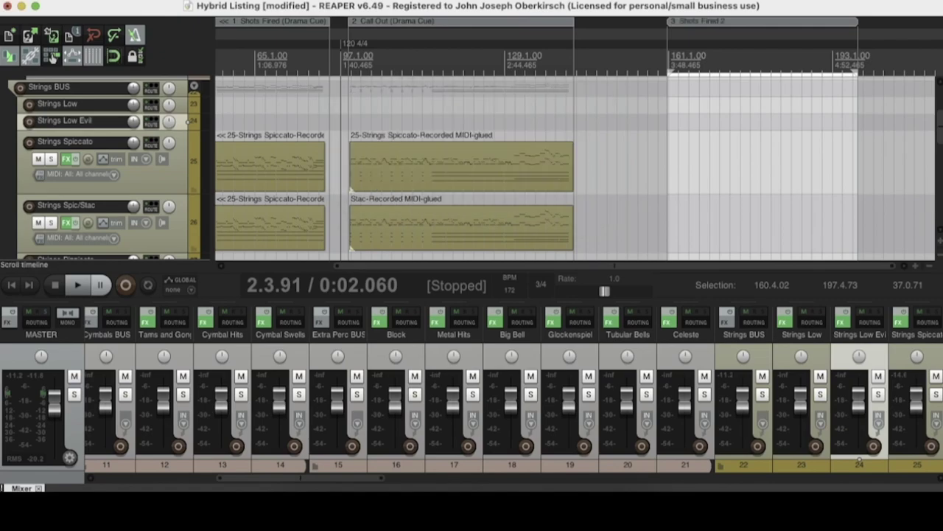
Mark the Shots Fired 2 region as selected and return the edit cursor to the project start.
right_click(712, 22)
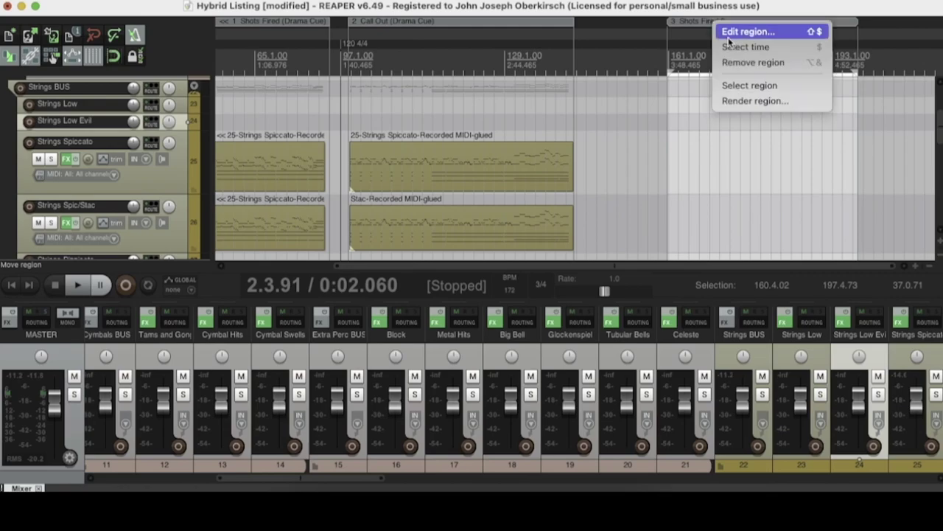
left_click(762, 85)
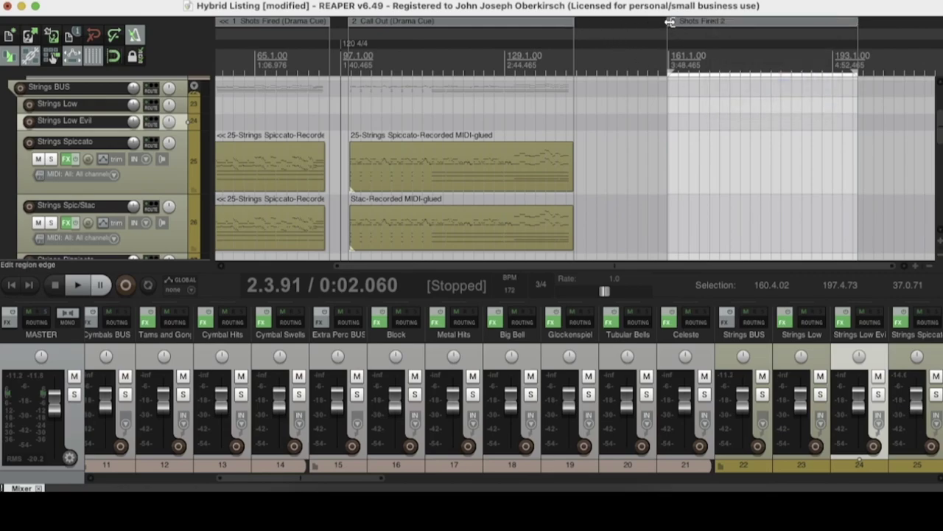
left_click_drag(669, 23, 500, 36)
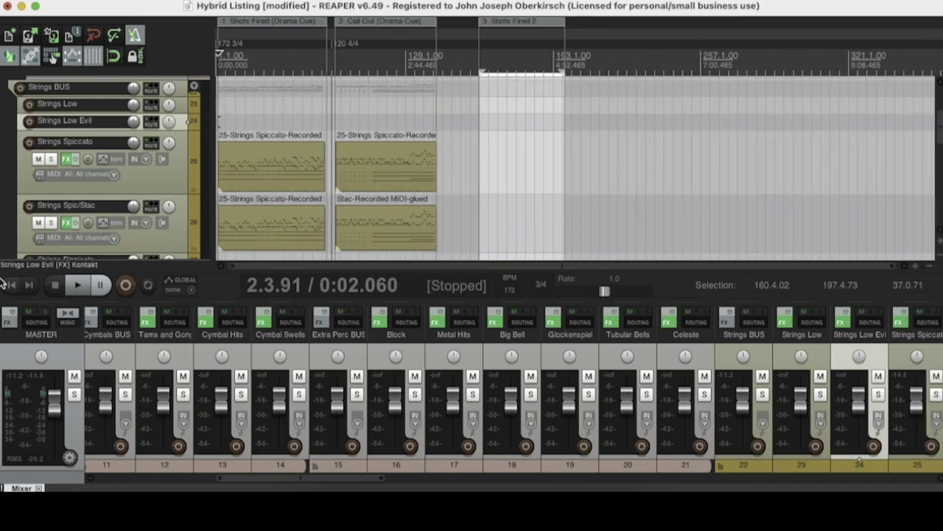
key("Home")
Open the project's render settings, set the bounds to Selected regions, and cancel the render.
left_click(85, 0)
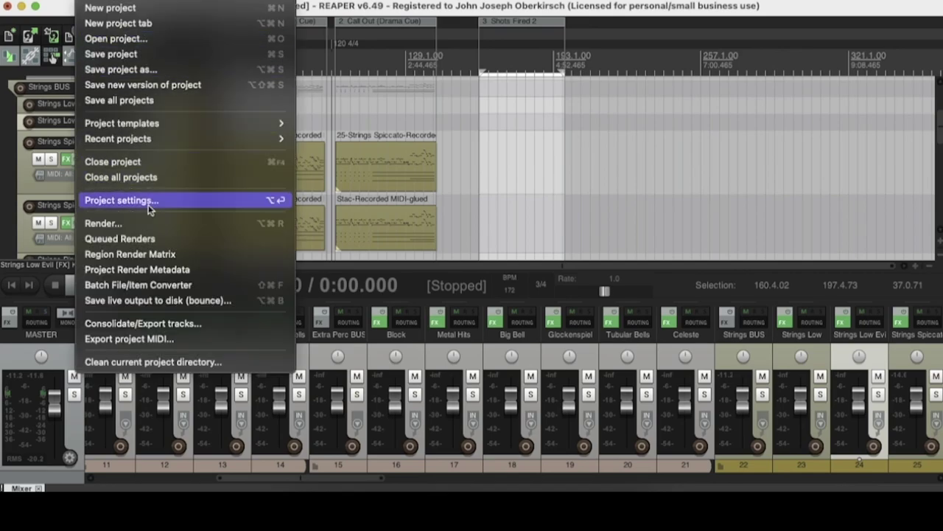
left_click(154, 229)
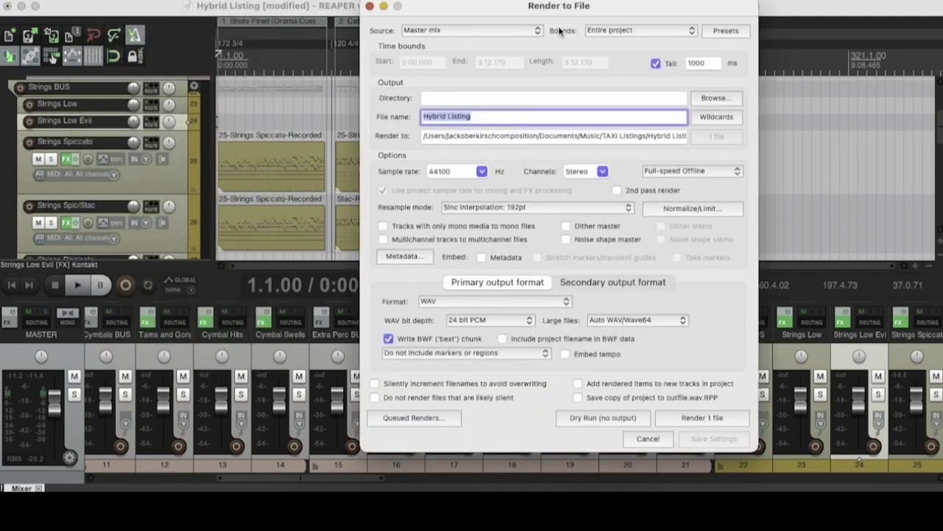
left_click(636, 31)
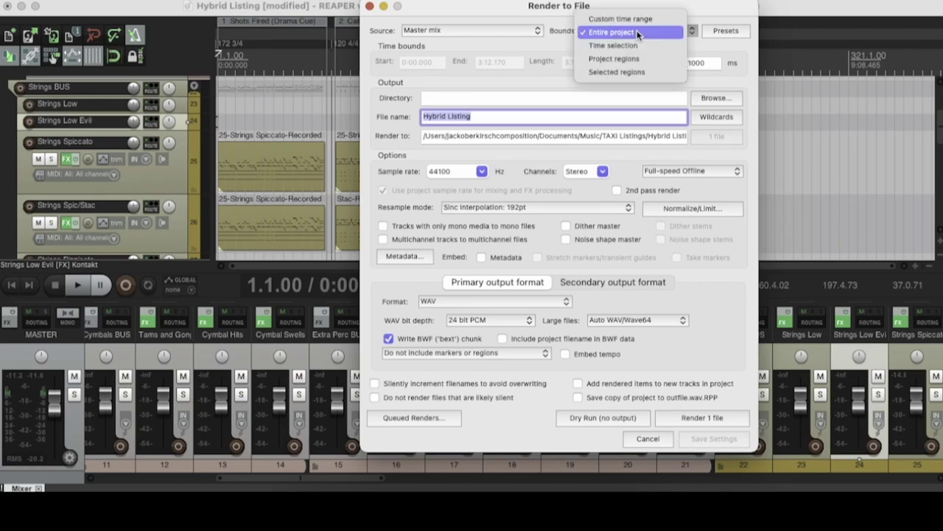
left_click(635, 74)
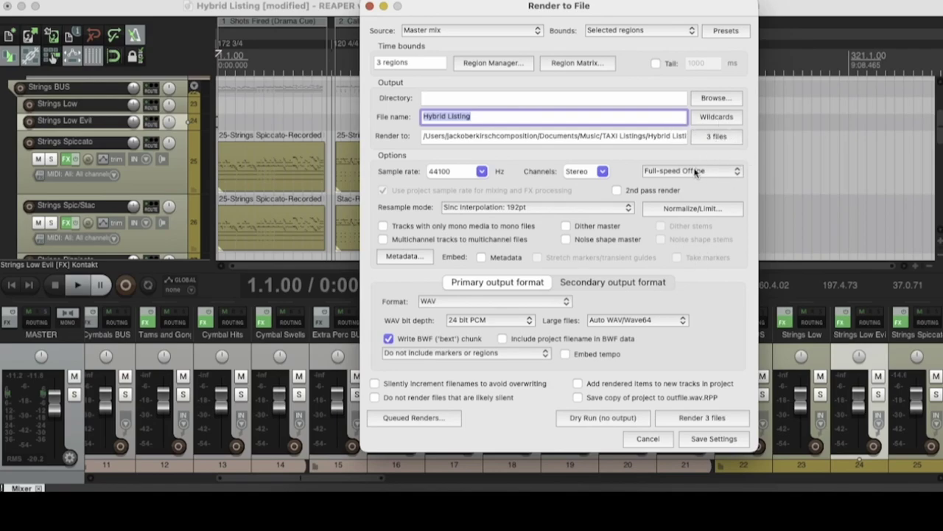
left_click(649, 439)
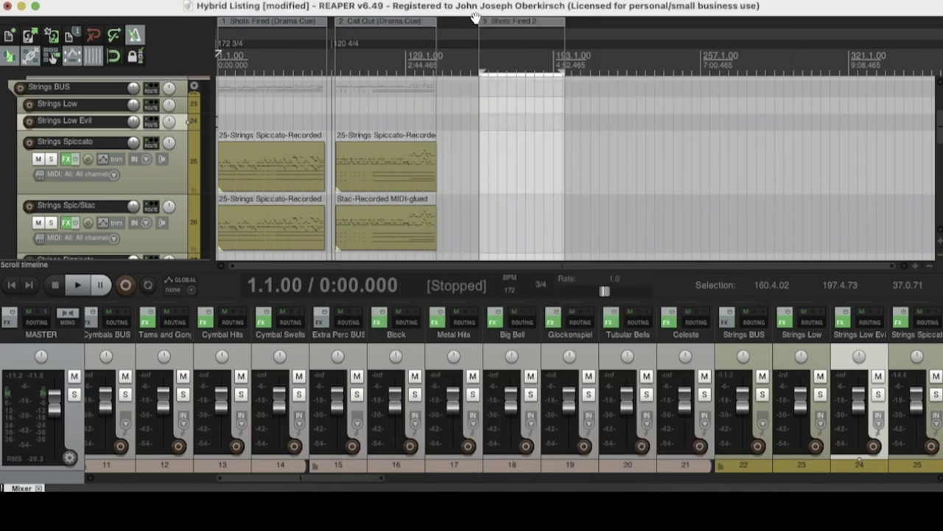
Remove the Shots Fired 2 region from the timeline.
right_click(523, 22)
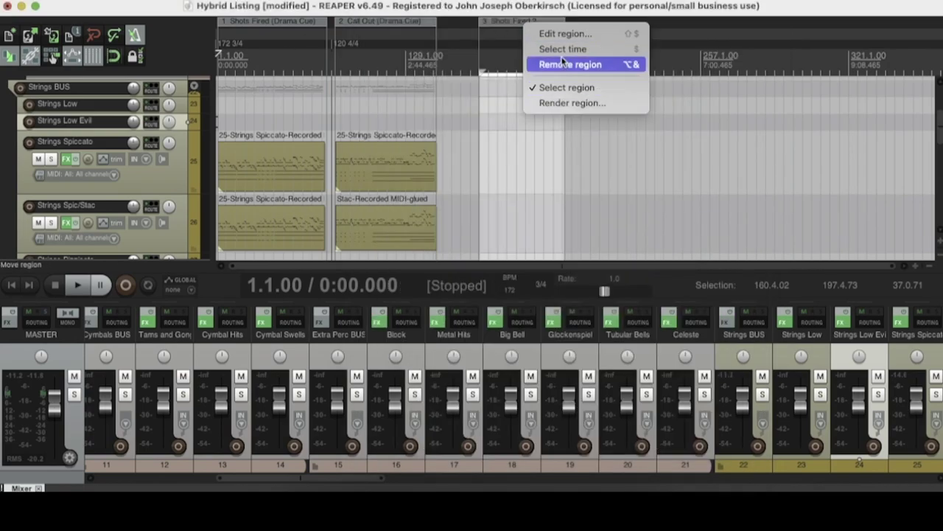
left_click(564, 64)
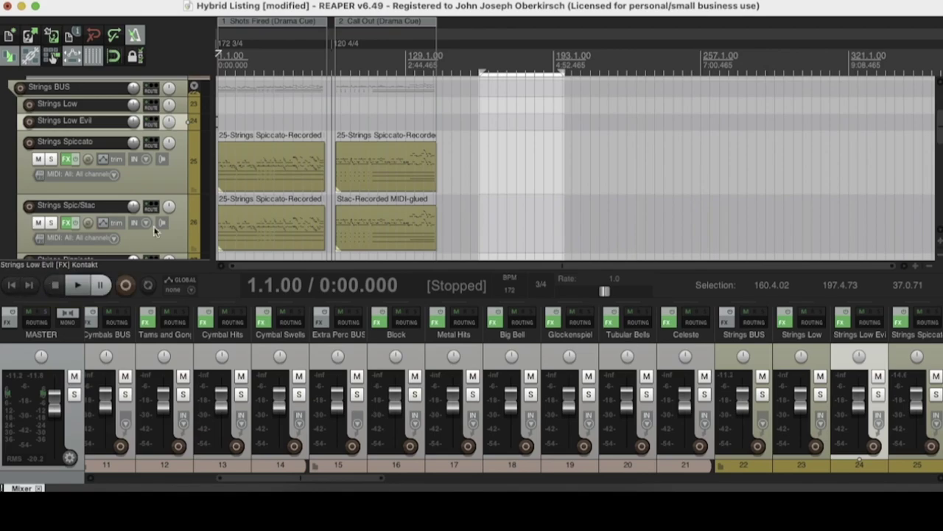
scroll(506, 176, "down", 2)
scroll(505, 177, "down", 1)
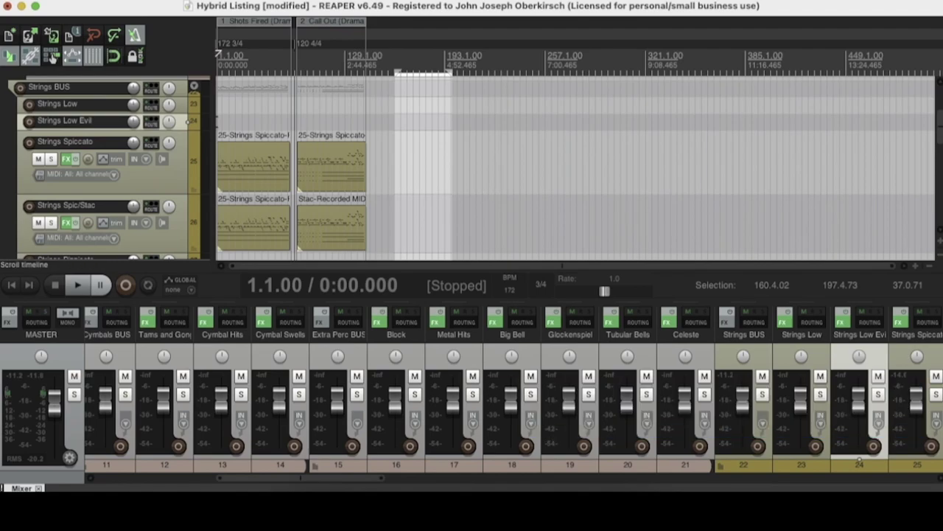
Open the project's render settings, review the source options while keeping Master mix, and set the bounds to Selected regions.
left_click(87, 0)
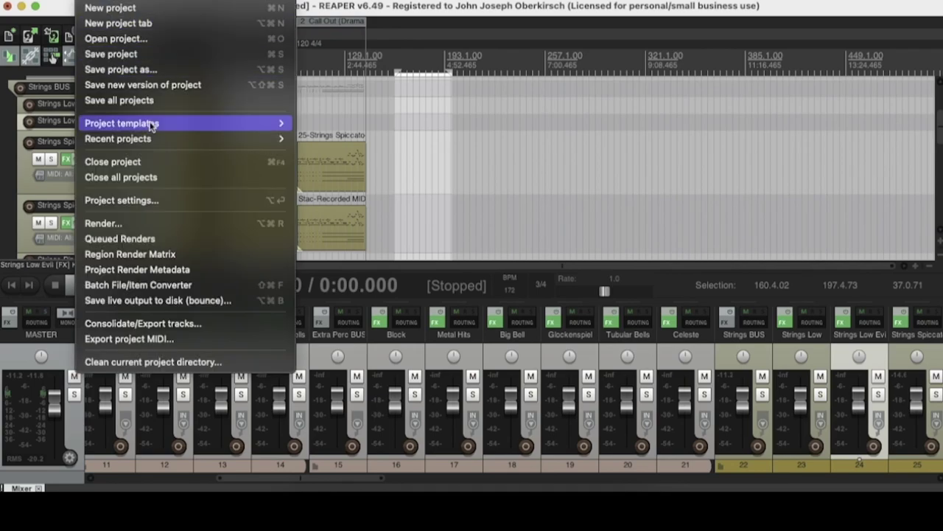
left_click(182, 226)
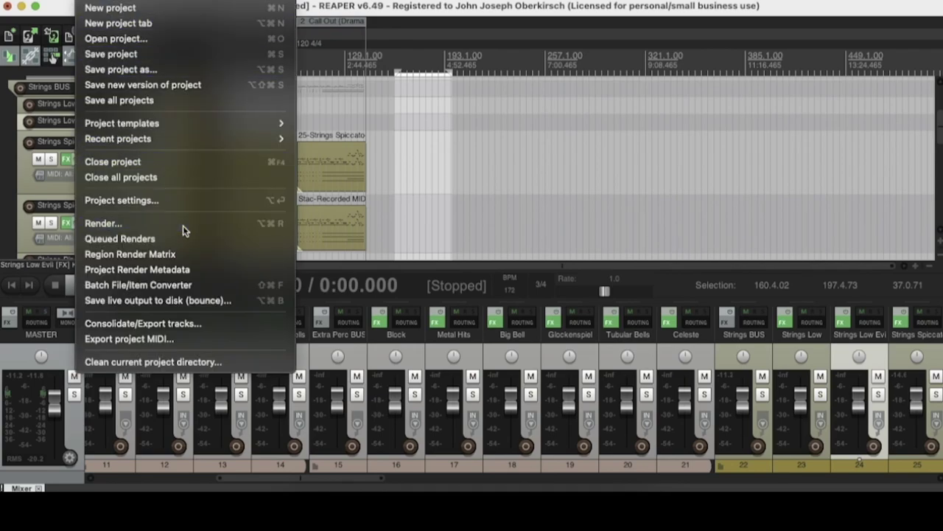
left_click_drag(474, 4, 481, 19)
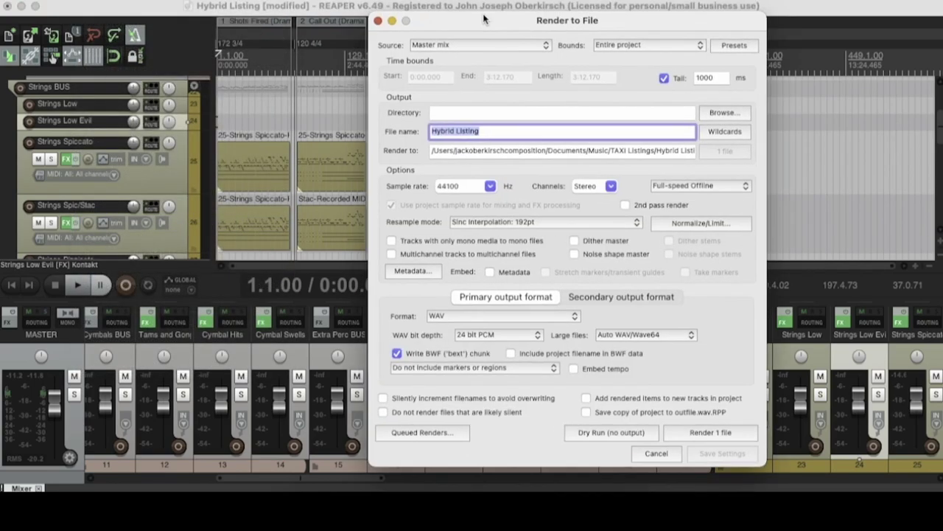
left_click(537, 45)
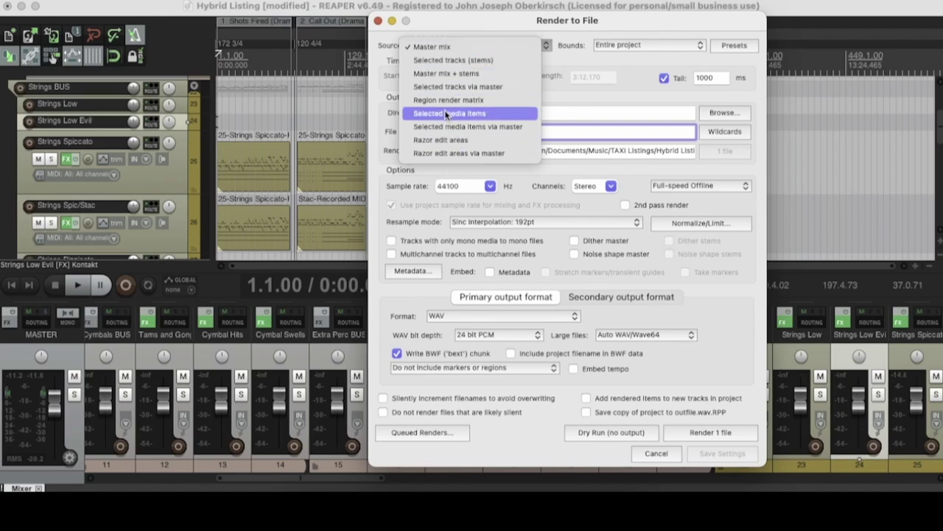
left_click(548, 49)
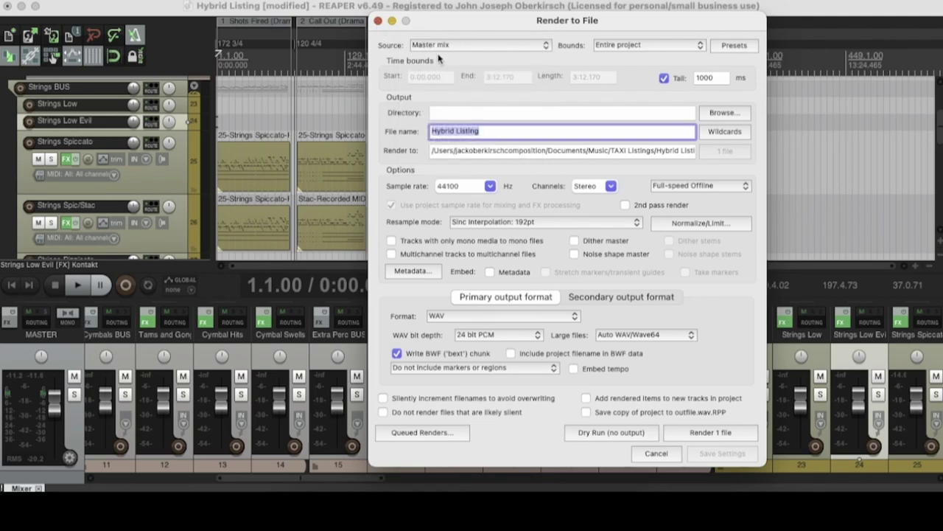
left_click(644, 47)
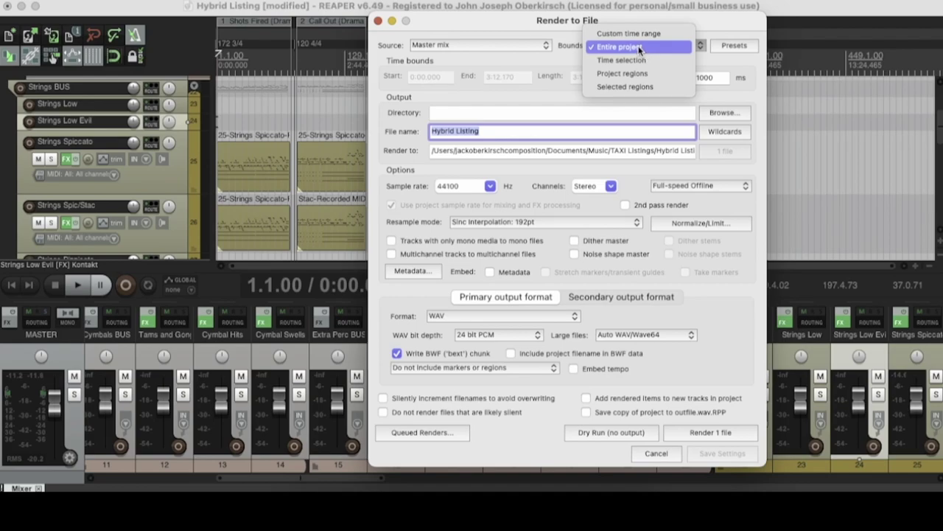
left_click(660, 87)
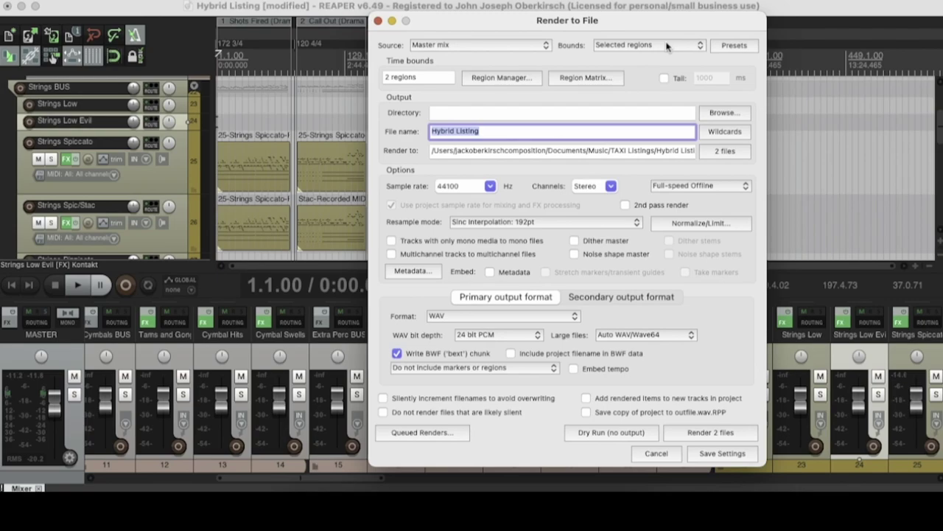
Replace the render file name with the $region wildcard from the project information wildcards.
key("BackSpace")
left_click(719, 131)
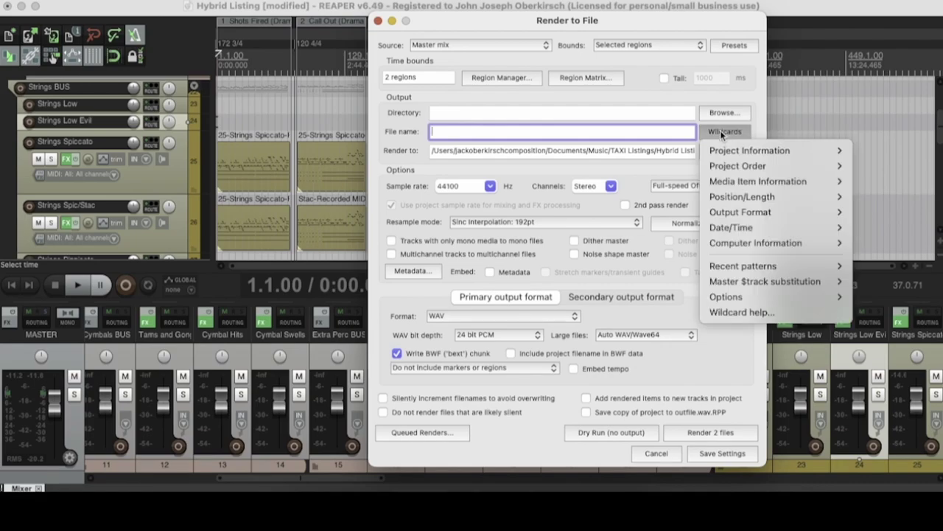
mouse_move(737, 159)
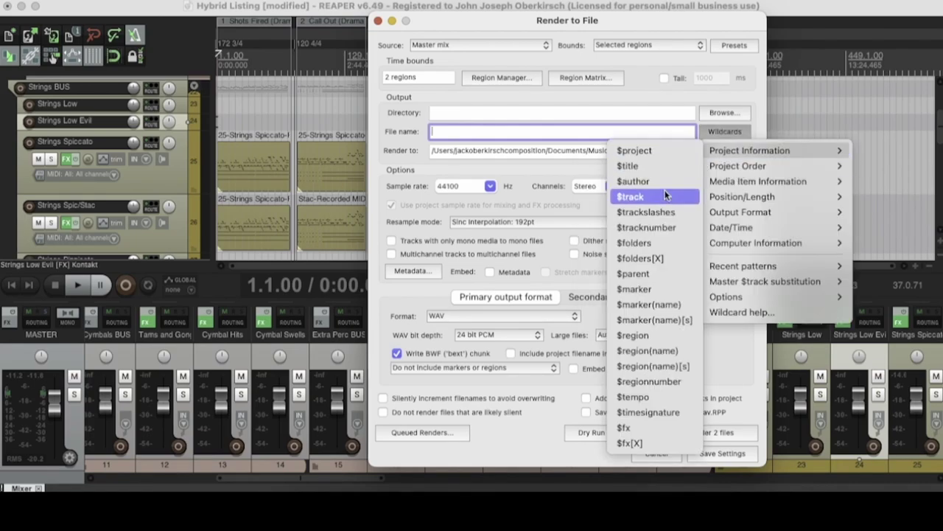
left_click(648, 335)
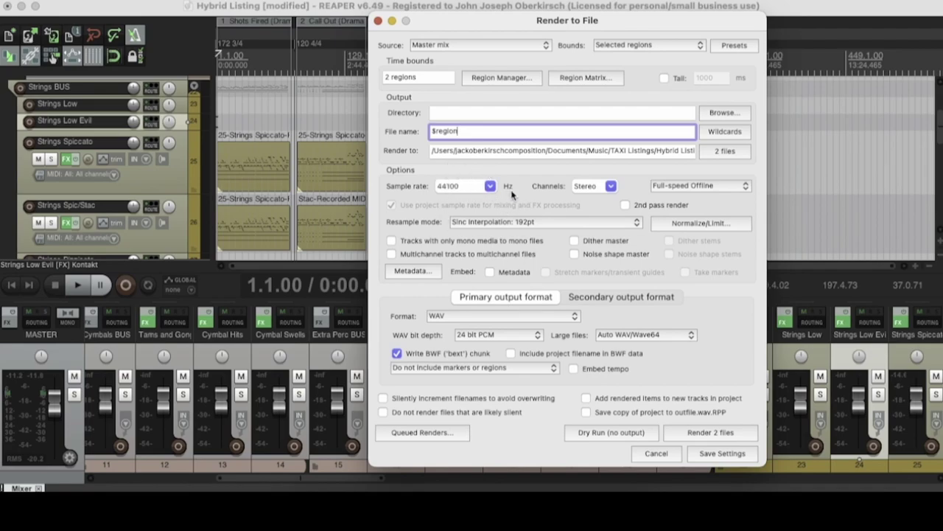
Review the channel setting and the primary and secondary output format options, leaving the secondary output unset.
left_click(603, 187)
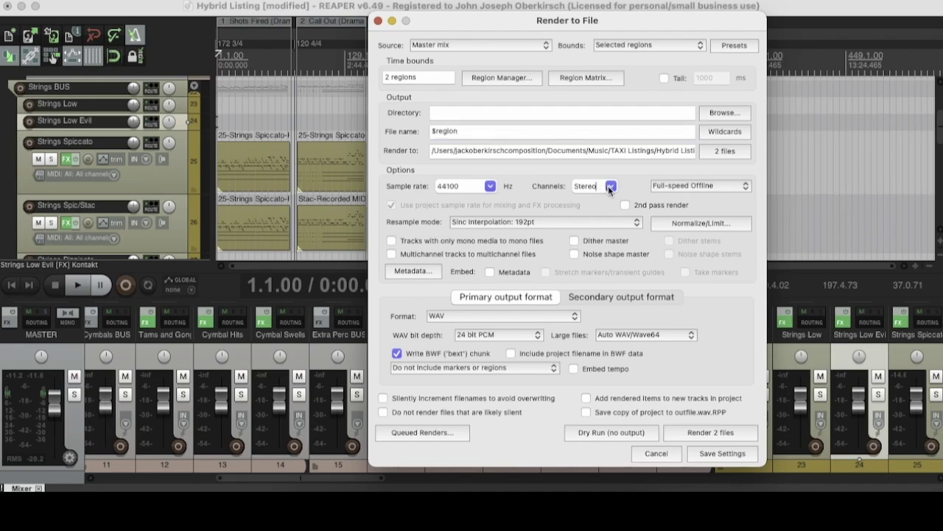
left_click(631, 300)
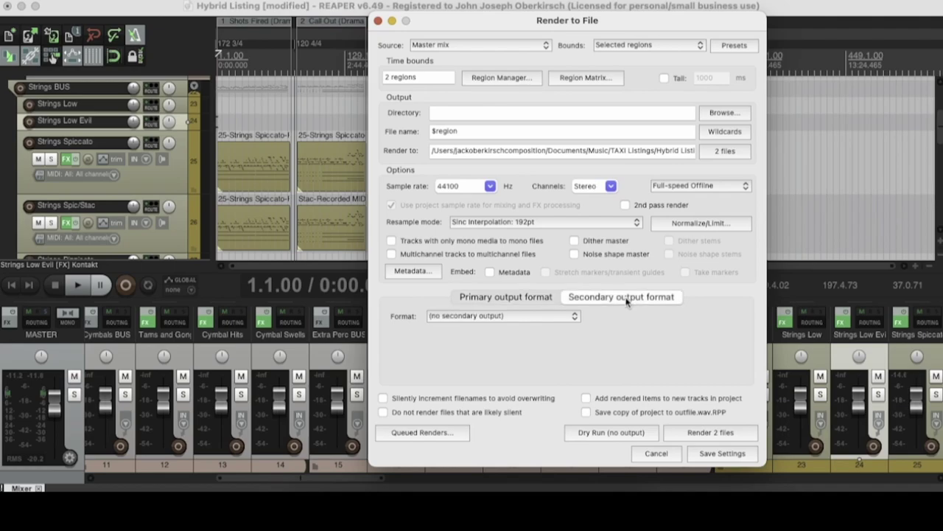
left_click(497, 298)
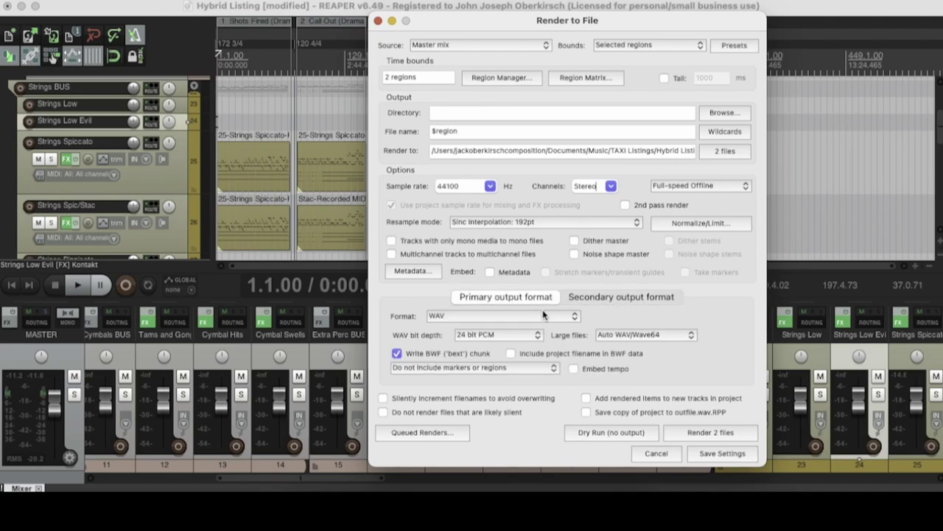
left_click(622, 301)
left_click(537, 317)
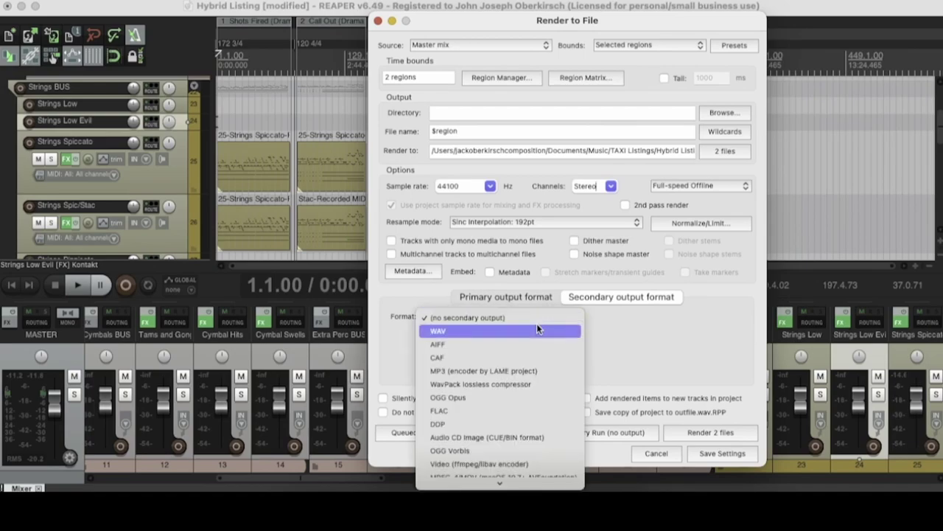
left_click(646, 289)
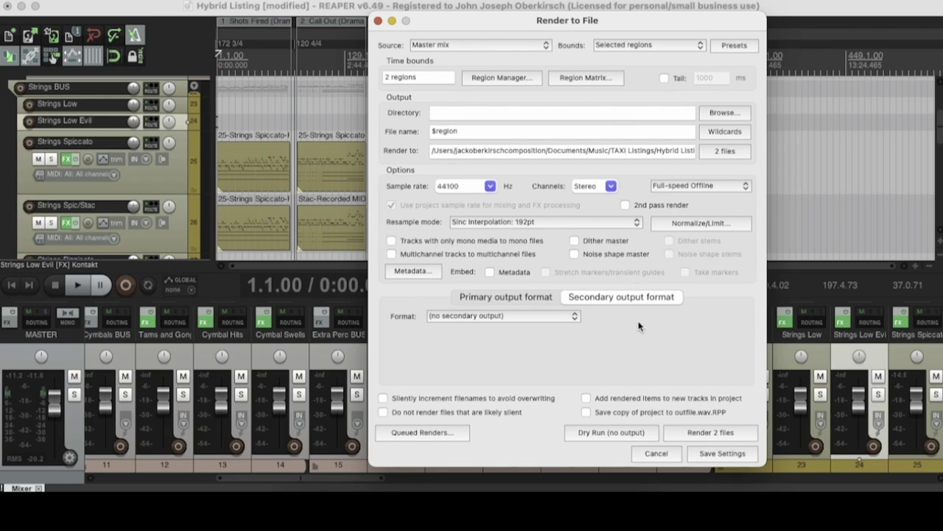
Set the render directory to the Renders folder in Documents, Music, TAXI Listings, Hybrid Listing 5-31-22.
left_click(711, 113)
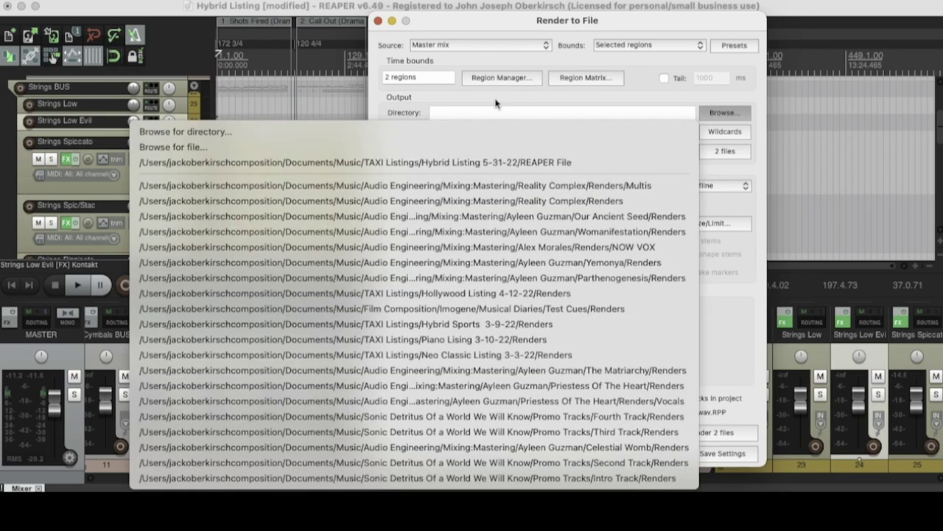
left_click(404, 132)
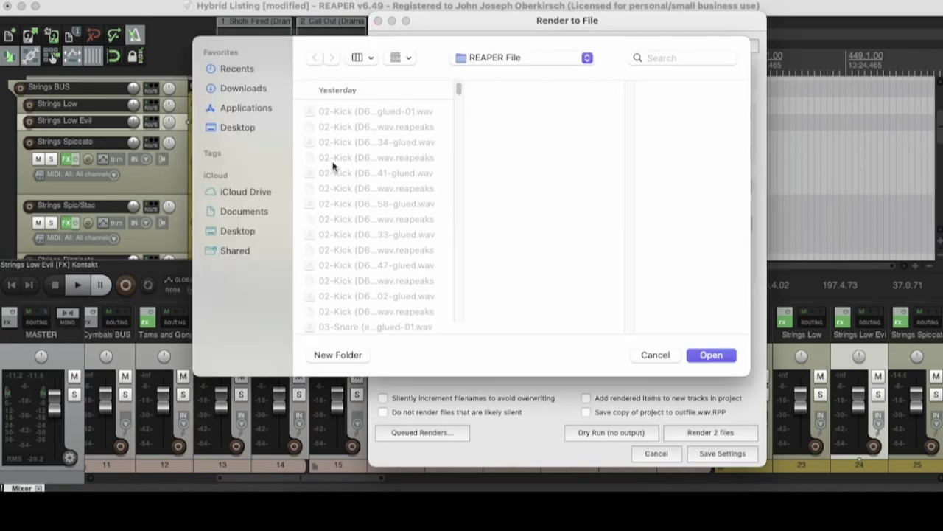
left_click(254, 213)
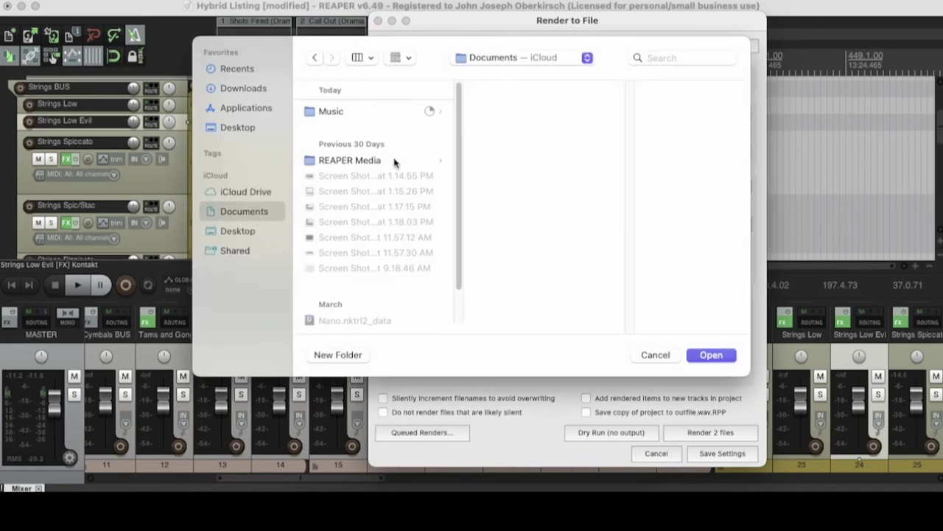
left_click(375, 112)
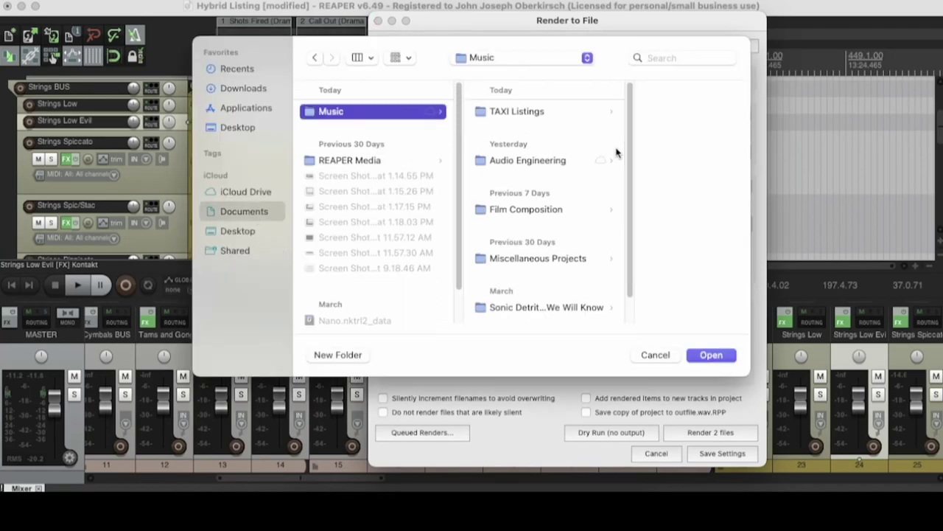
left_click(523, 158)
left_click(492, 110)
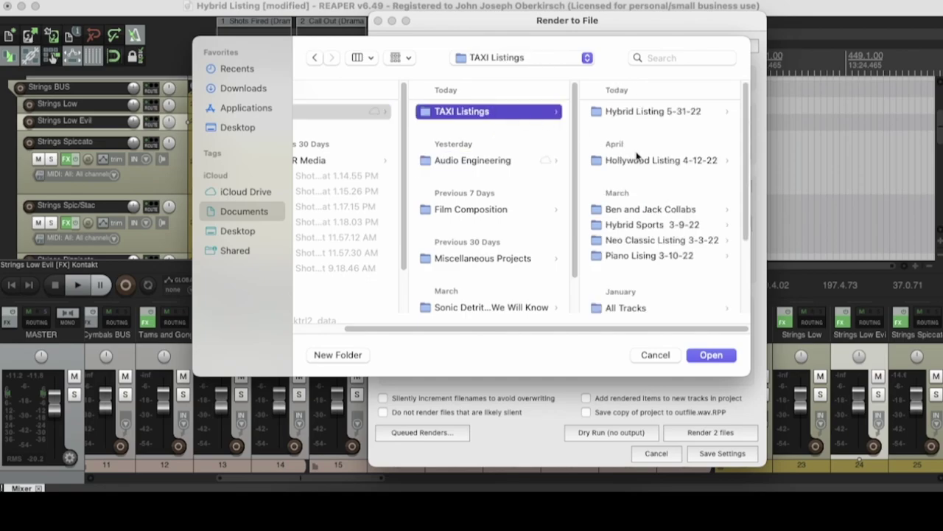
left_click(644, 109)
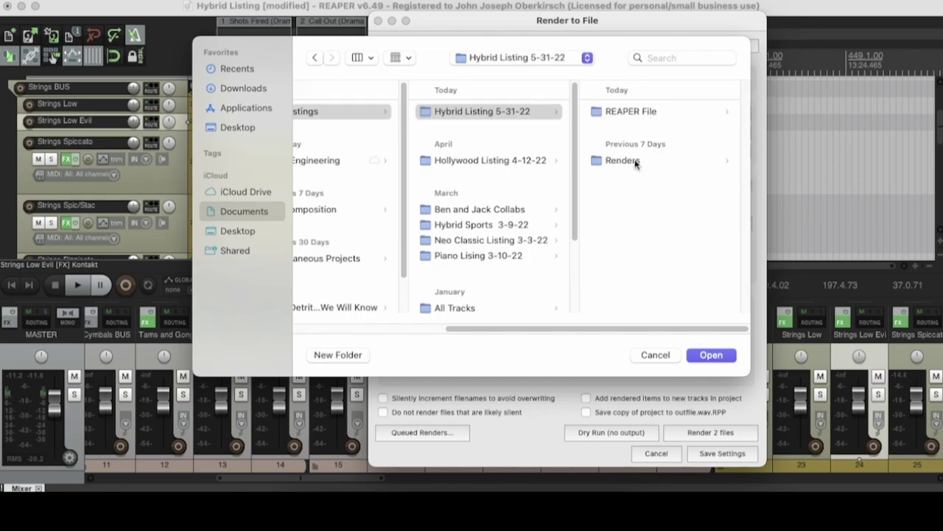
left_click(623, 161)
left_click(709, 357)
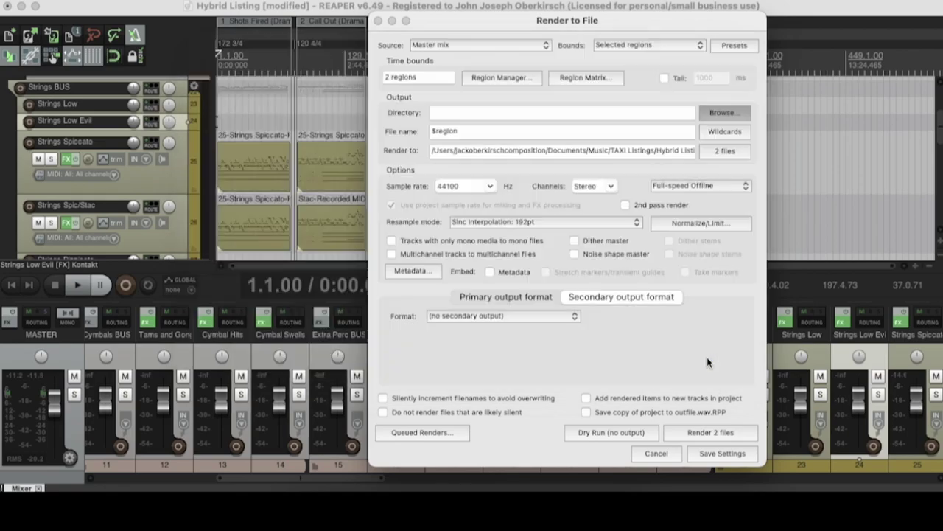
Start rendering the two selected regions, stop the render partway, and close the render settings.
left_click(708, 432)
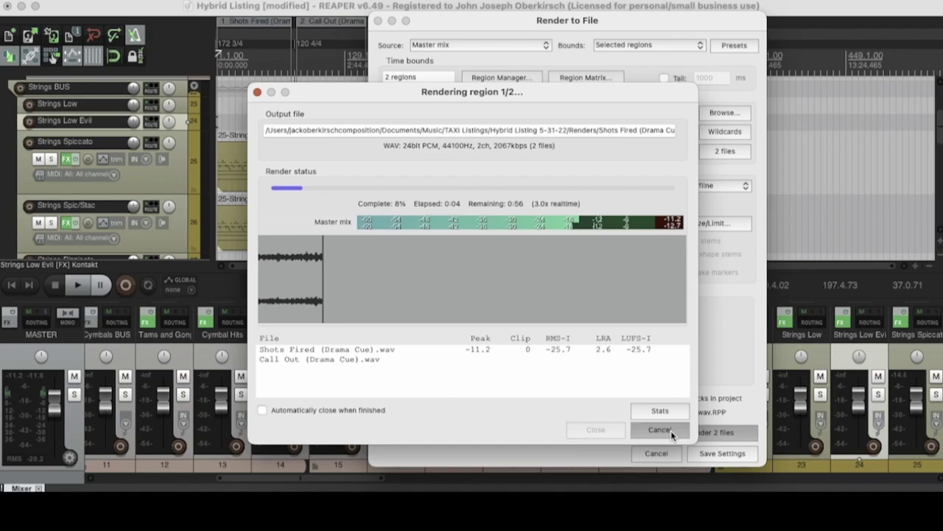
left_click(671, 431)
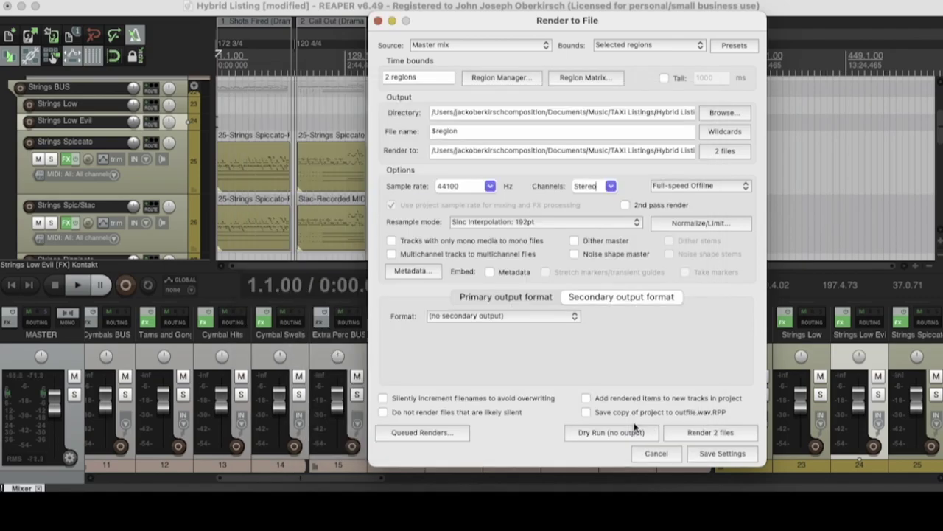
left_click(658, 453)
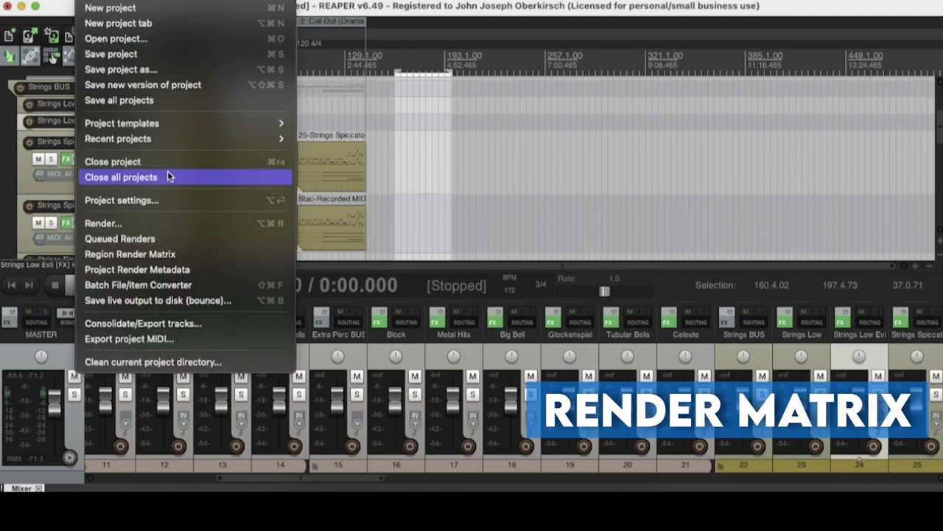
Reopen the render settings, bring up the Region Render Matrix, and look through its track list against the two regions.
left_click(172, 217)
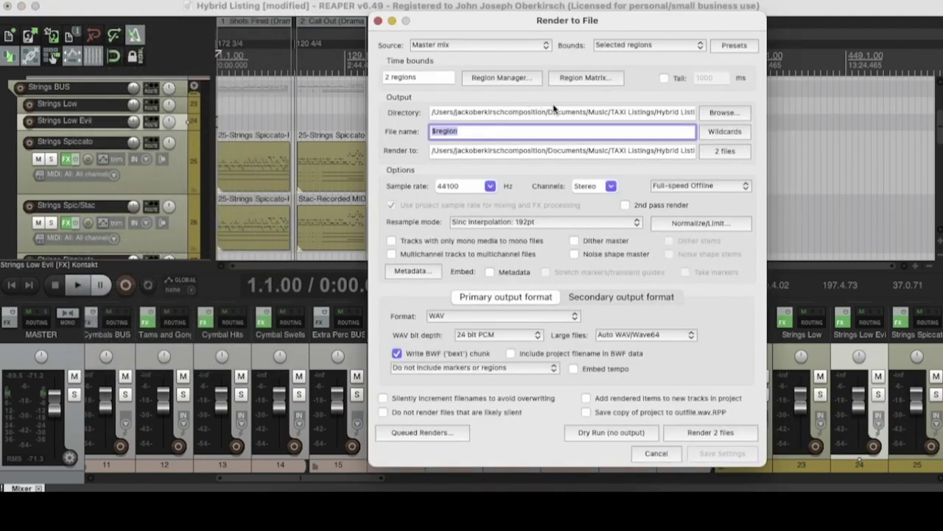
left_click(586, 78)
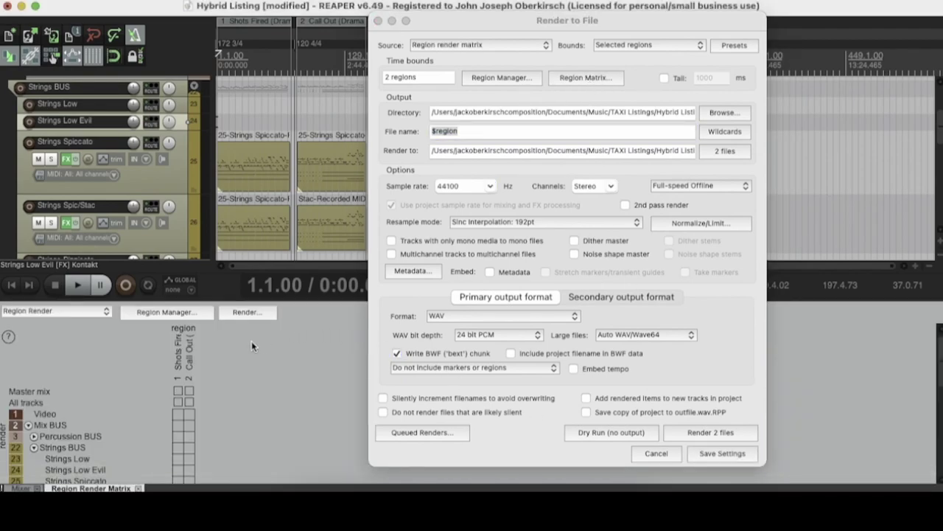
scroll(221, 359, "down", 5)
scroll(227, 374, "up", 5)
scroll(206, 376, "down", 3)
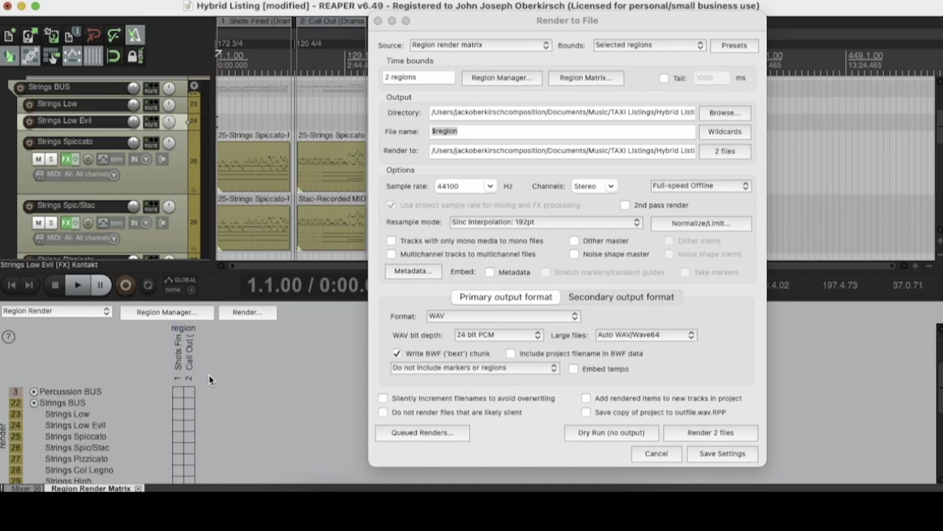
scroll(210, 374, "down", 5)
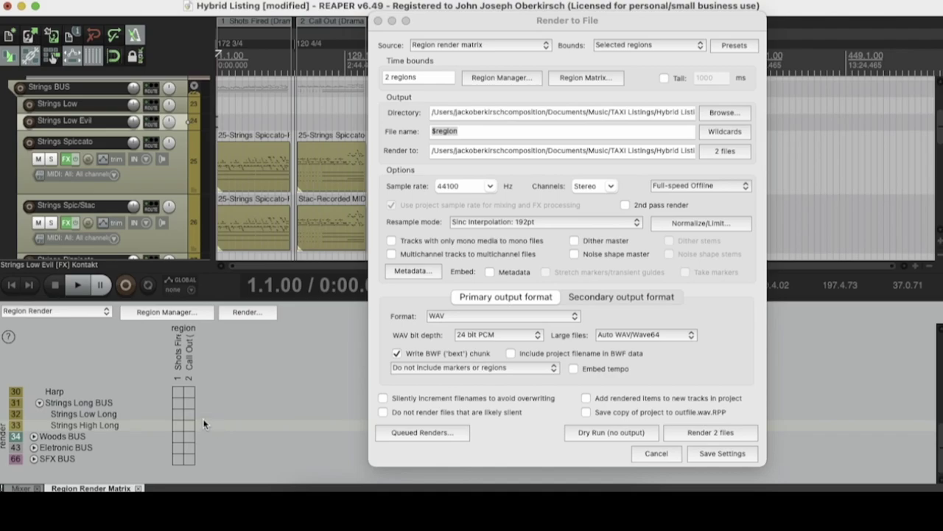
scroll(203, 422, "up", 10)
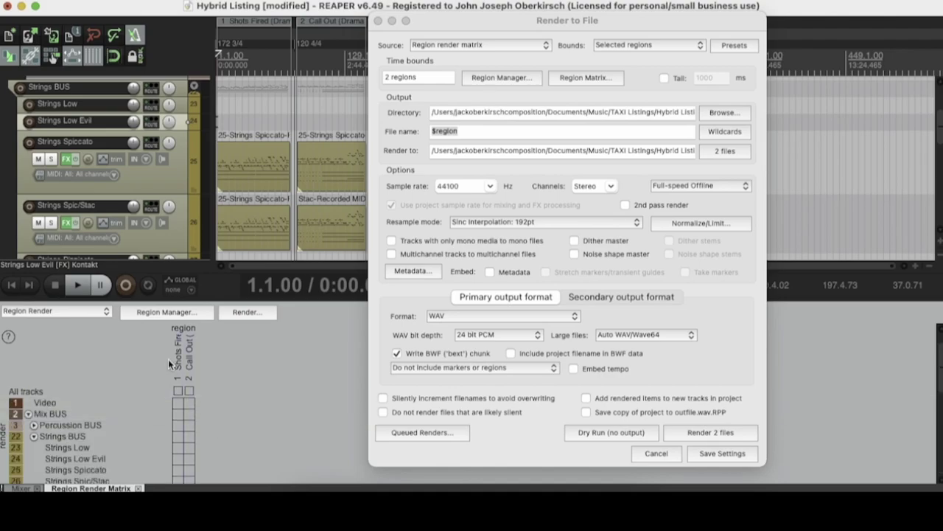
scroll(196, 391, "down", 5)
scroll(196, 391, "down", 2)
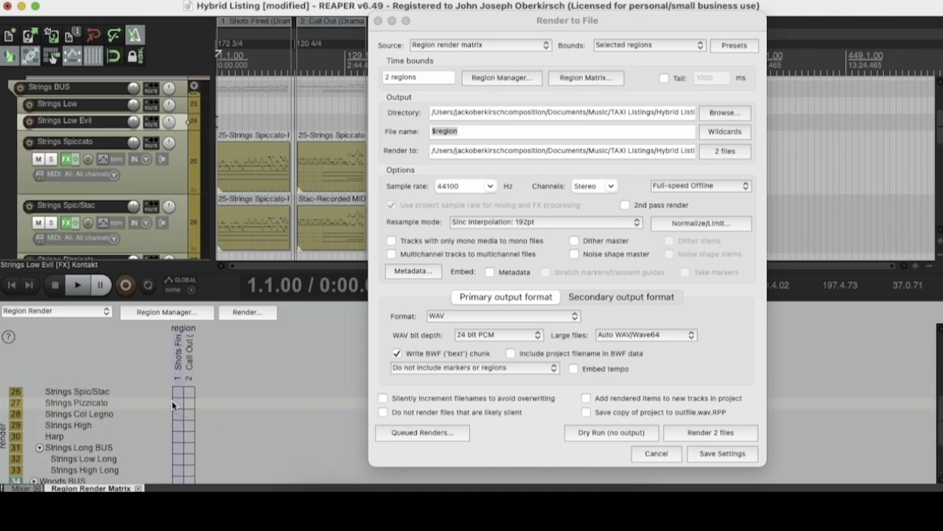
In the matrix, mark Strings Spic/Stac and Strings Pizzicato for Shots Fired, and Strings BUS and Strings Low for Call Out.
left_click(178, 391)
scroll(252, 401, "up", 8)
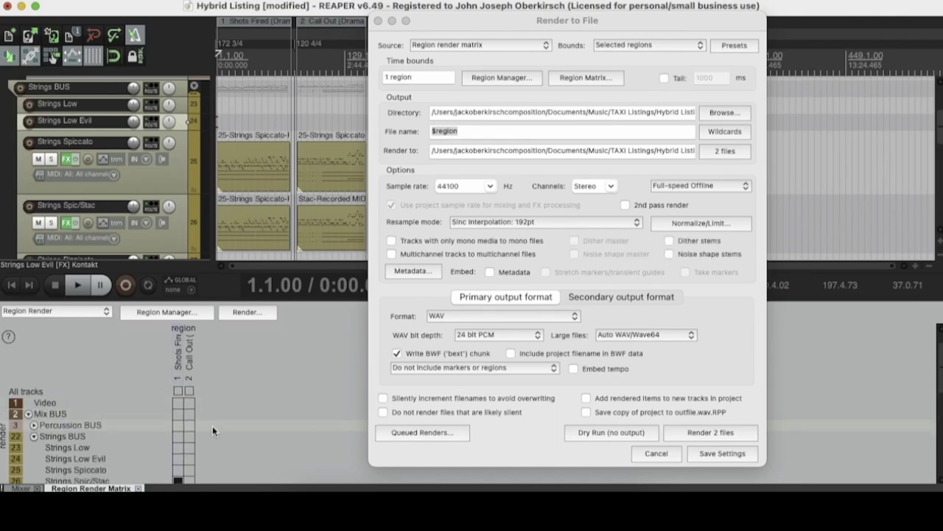
scroll(188, 442, "down", 4)
left_click(177, 403)
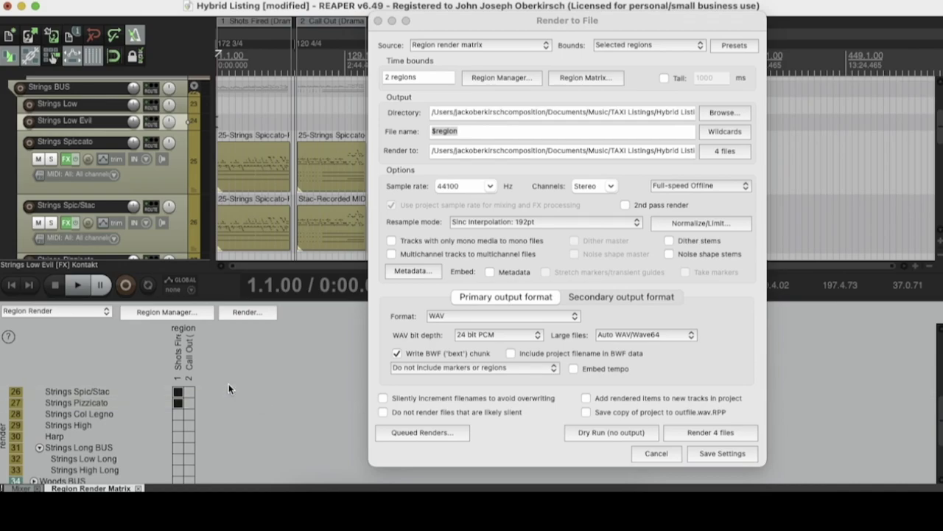
scroll(221, 375, "down", 3)
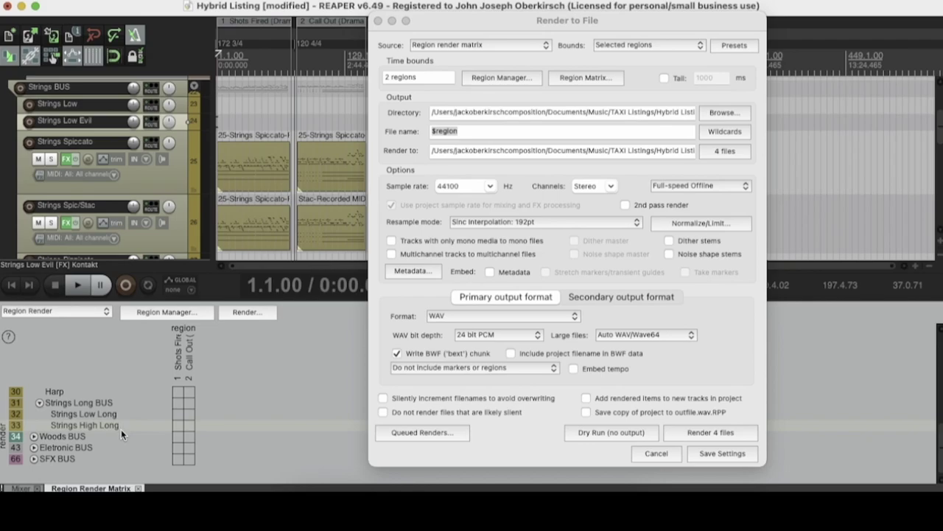
scroll(122, 426, "up", 5)
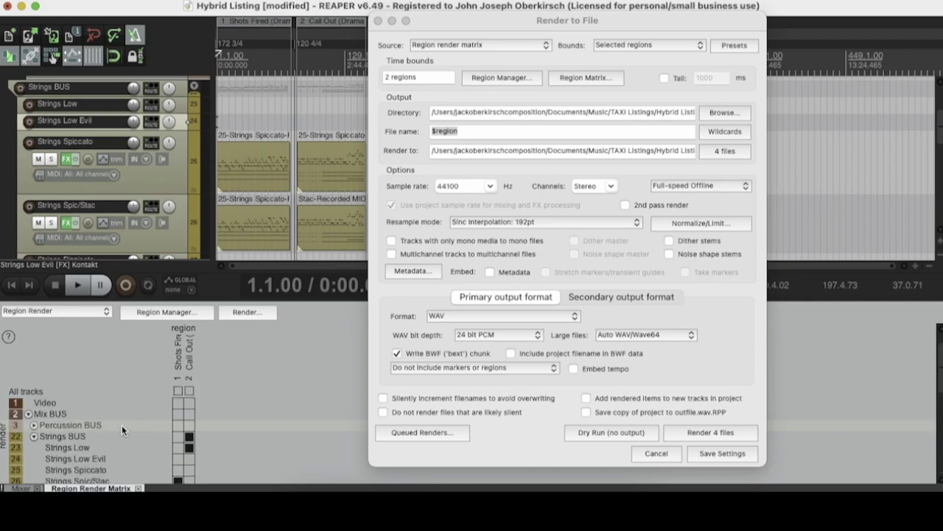
Clear the remaining track marks for both regions in the render matrix, then close the matrix and cancel the render settings.
left_click(185, 437)
scroll(179, 445, "down", 5)
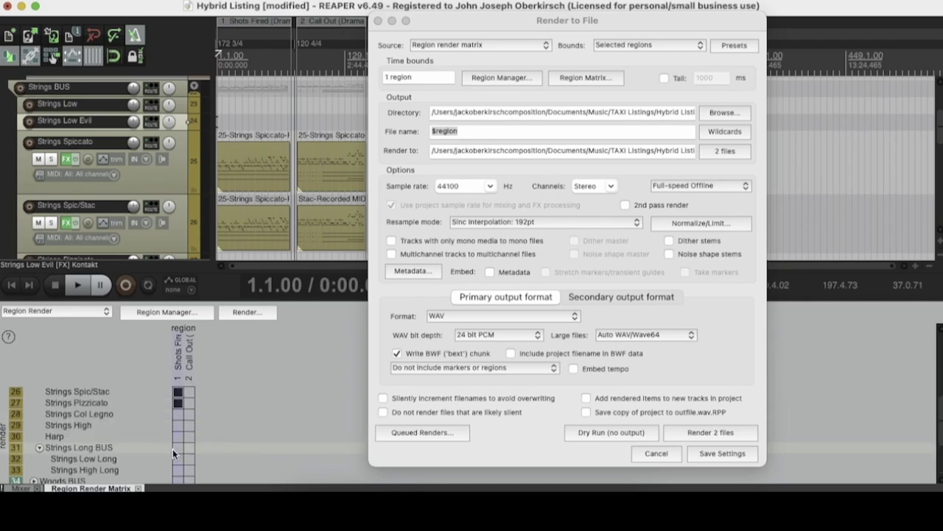
left_click(177, 403)
left_click(177, 391)
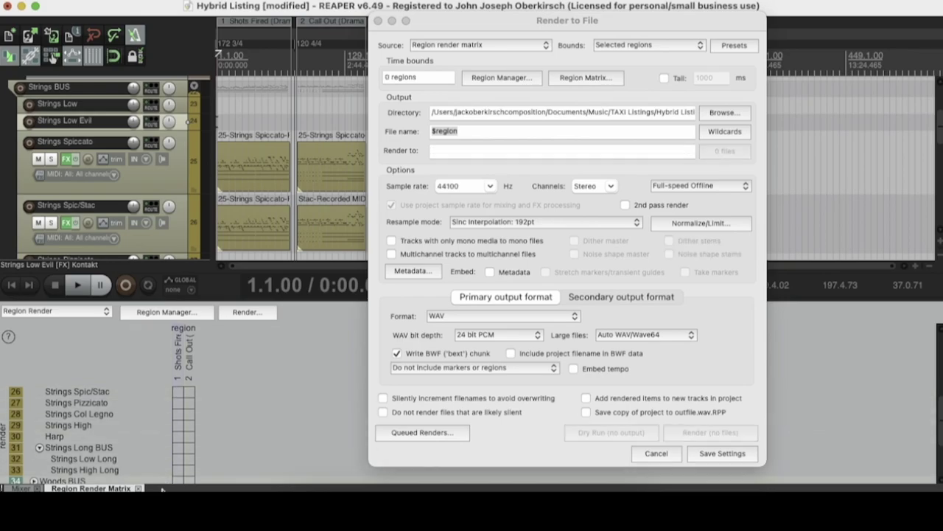
left_click(139, 488)
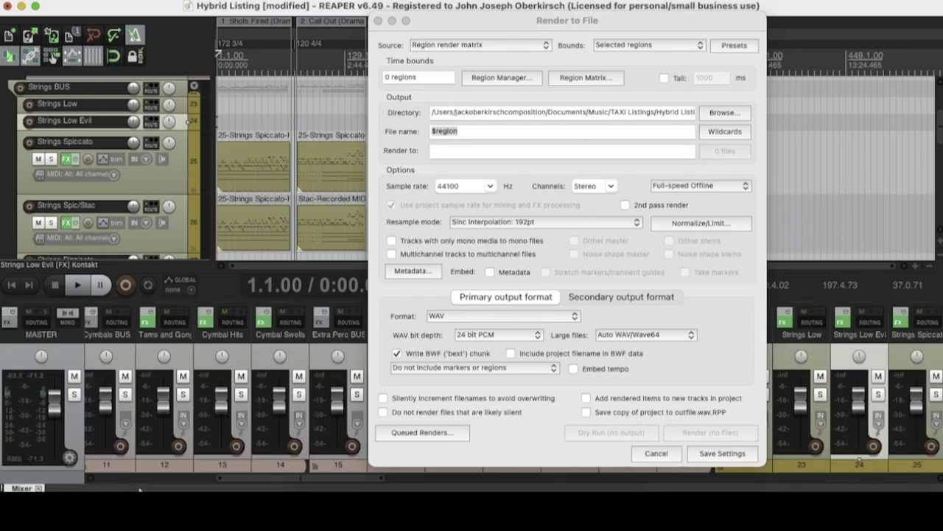
left_click(656, 454)
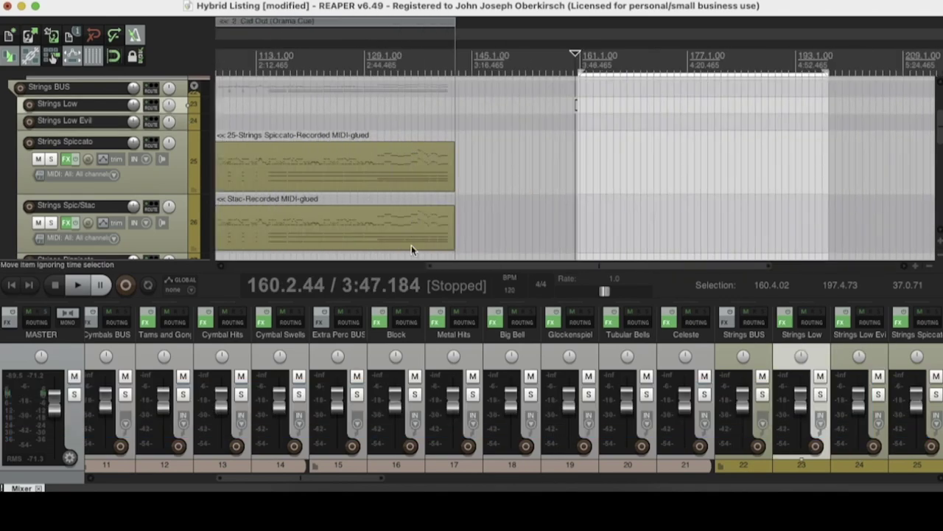
Compare the tempo and time signature at the project start with those at the start of the Call Out cue.
scroll(388, 258, "left", 5)
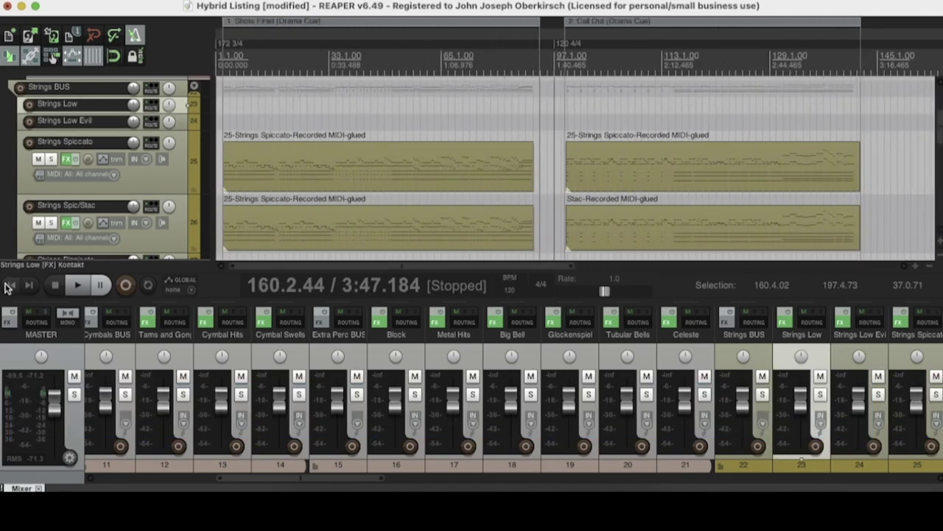
left_click(11, 285)
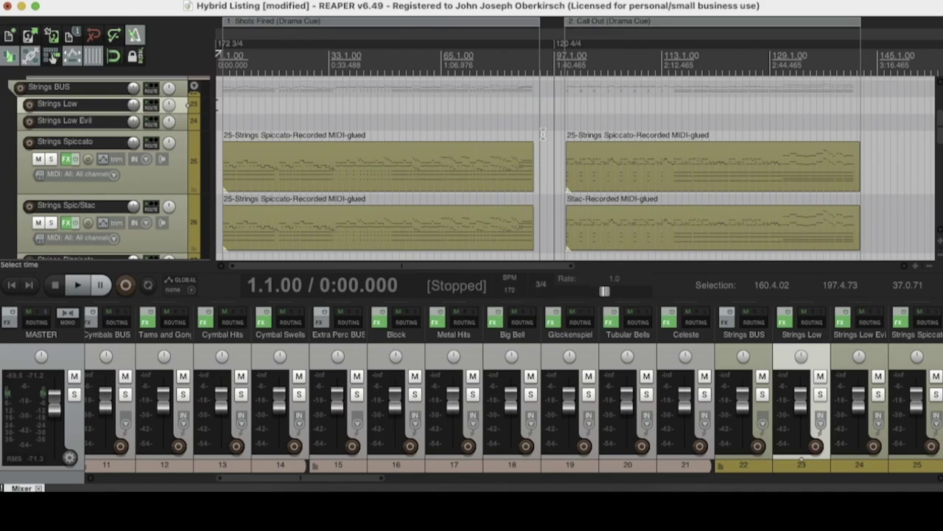
left_click(562, 96)
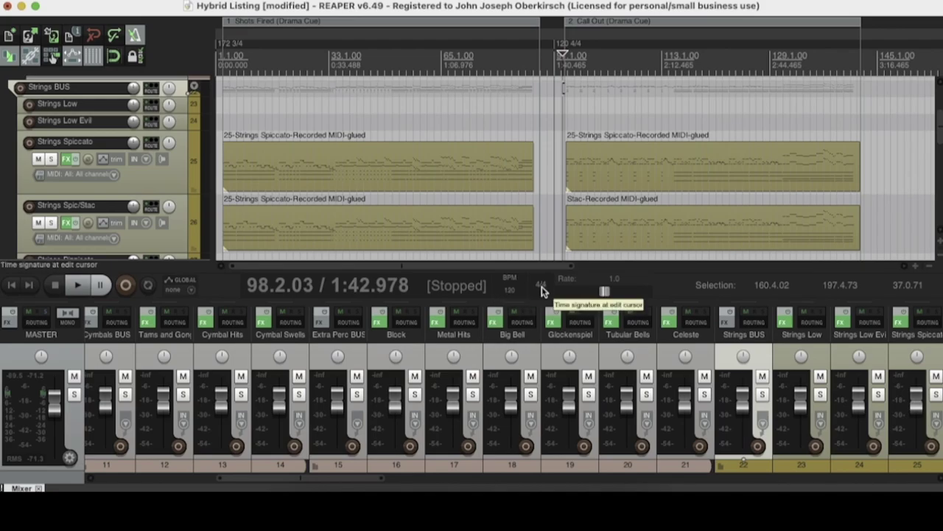
Place the edit cursor exactly at measure 145.1.00, in the empty space after the Call Out region.
left_click(876, 88)
scroll(876, 88, "up", 10)
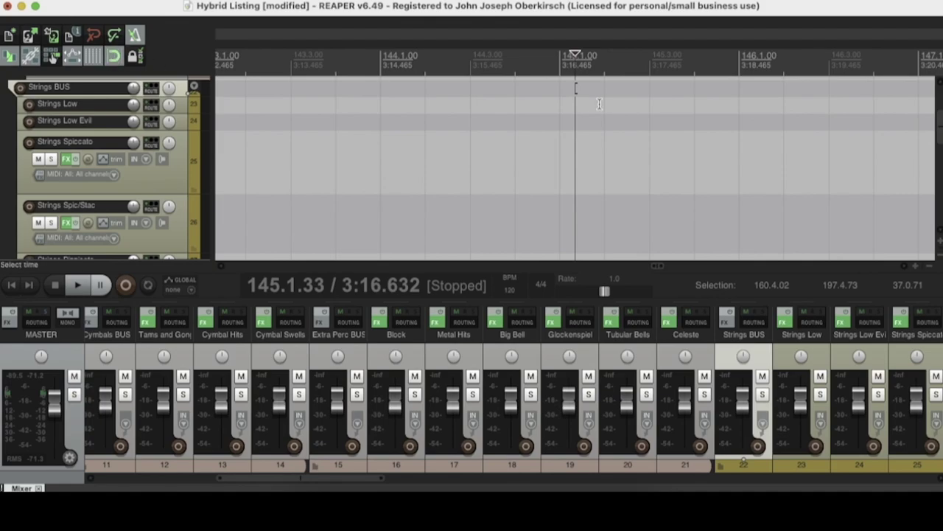
left_click(560, 92)
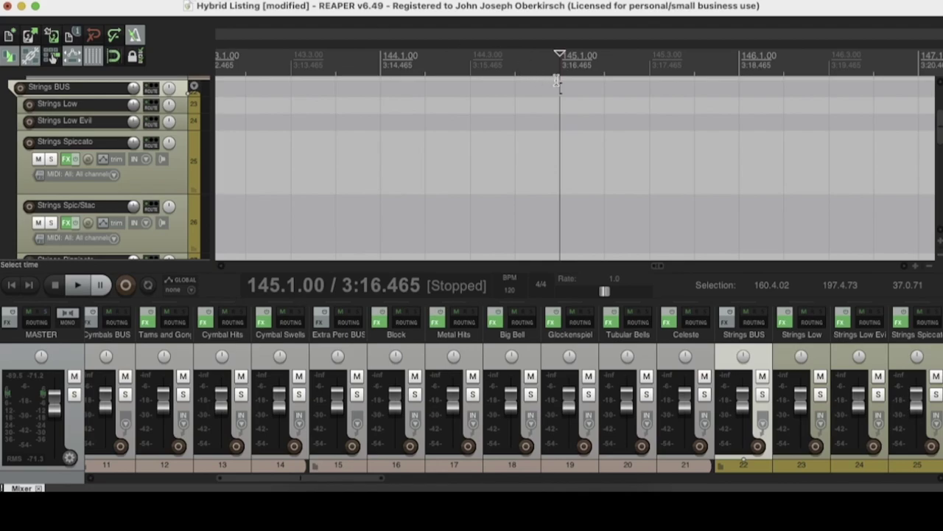
Start a tempo/time signature change marker at measure 145.1.00 and set its time signature to 7/8.
left_click(206, 2)
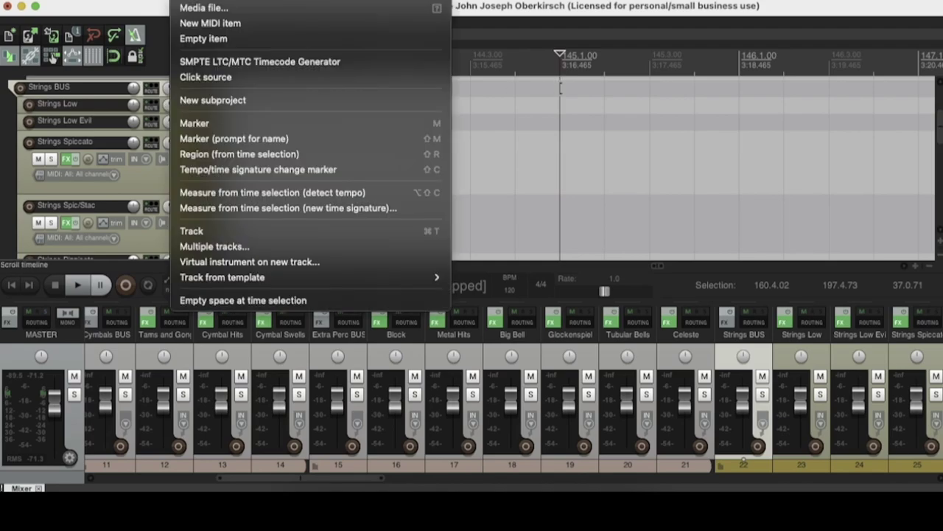
left_click(247, 169)
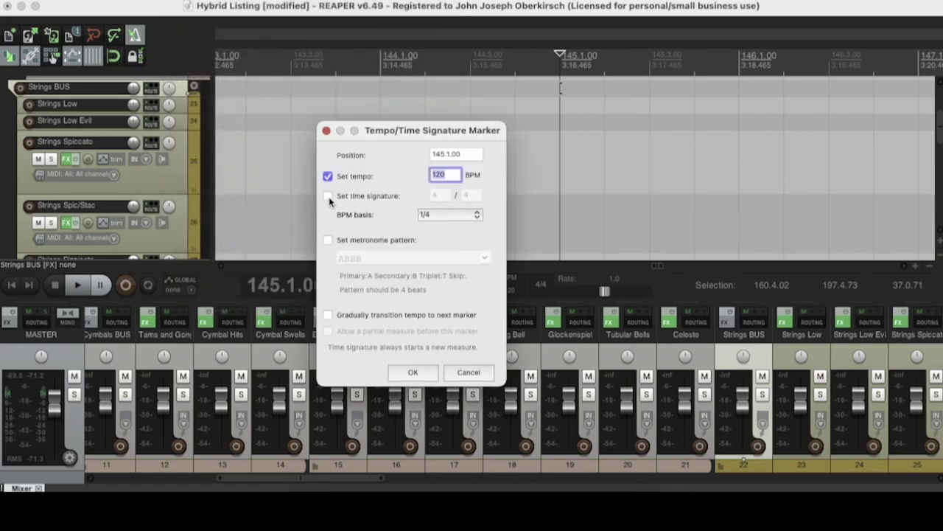
left_click(328, 196)
left_click(441, 195)
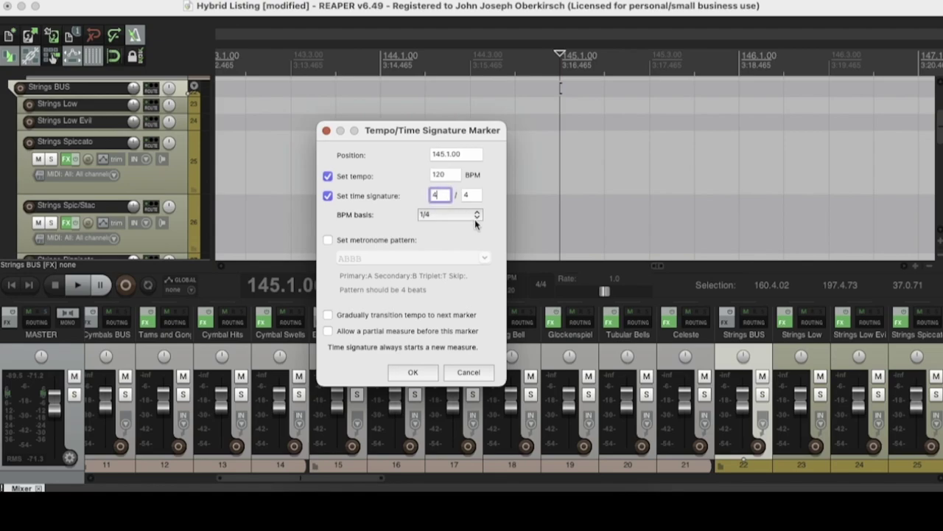
type("7")
left_click(472, 194)
key("BackSpace")
type("8")
Set the new marker's tempo to 132 BPM and add it to the timeline.
left_click(451, 175)
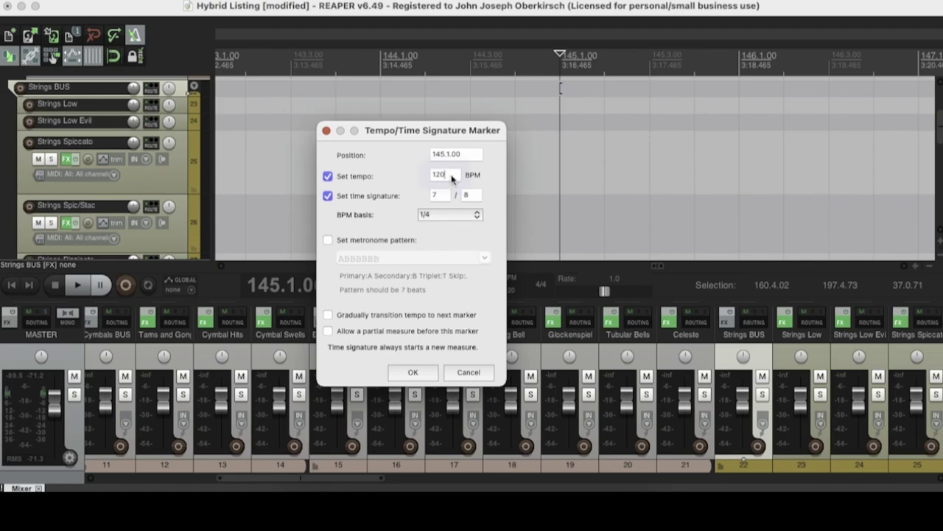
key("BackSpace")
key("BackSpace")
key("BackSpace")
type("132")
key("Return")
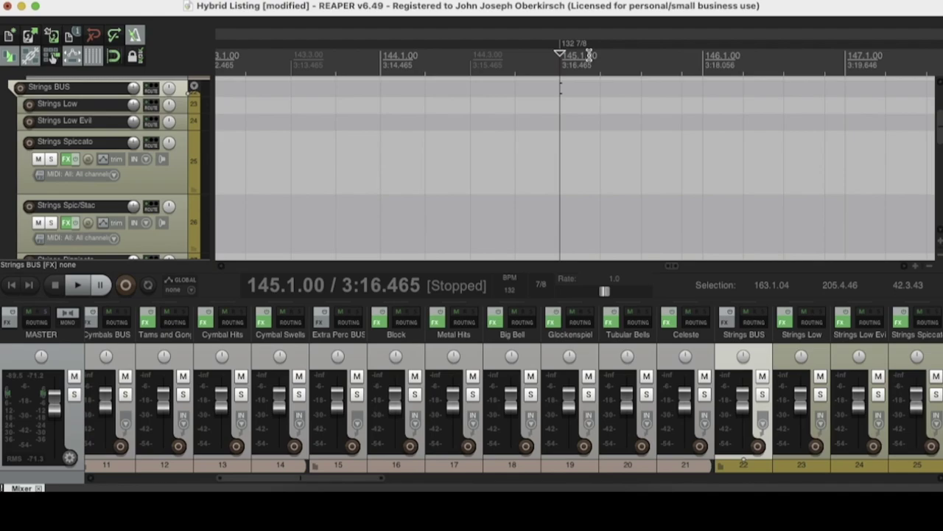
Add a marker named Song 3 at measure 145.1.00.
left_click(188, 0)
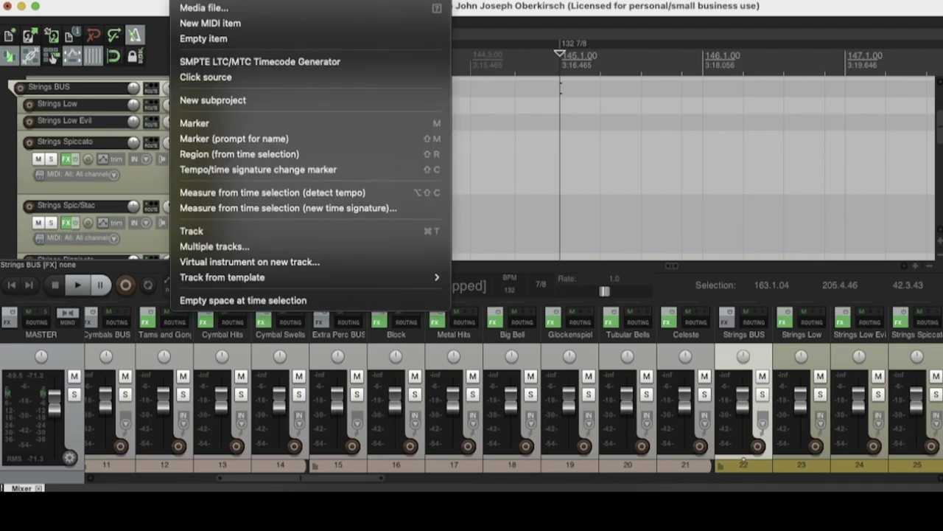
left_click(283, 144)
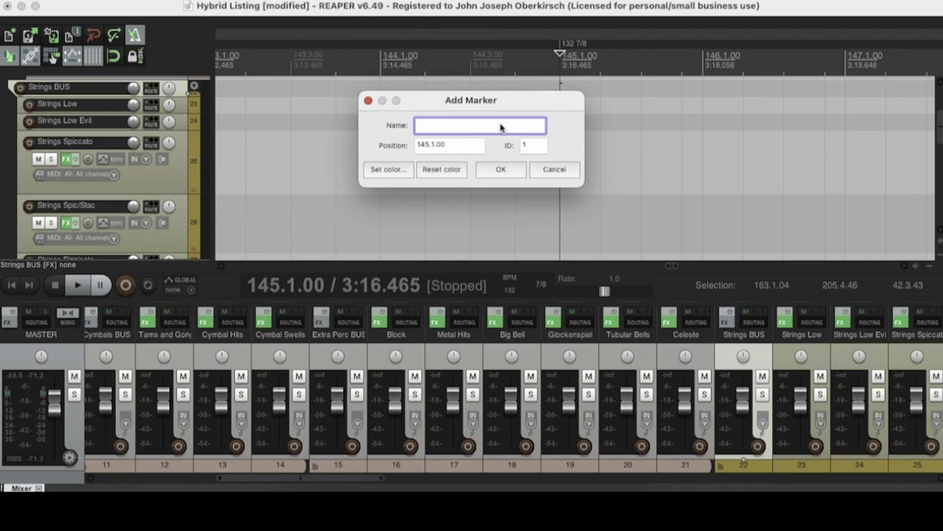
type("Song 3")
key("Return")
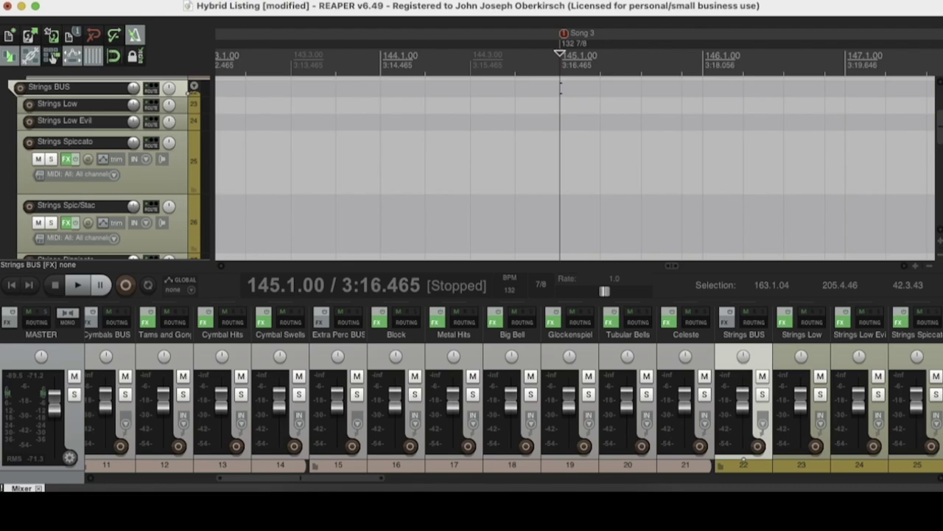
Remove the Song 3 marker and the 132 BPM 7/8 time signature marker from measure 145.
right_click(565, 33)
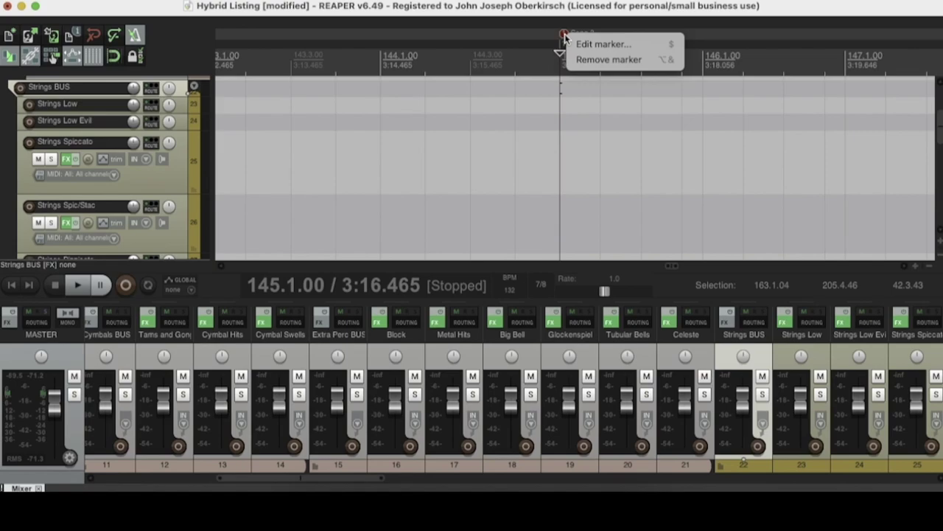
left_click(586, 60)
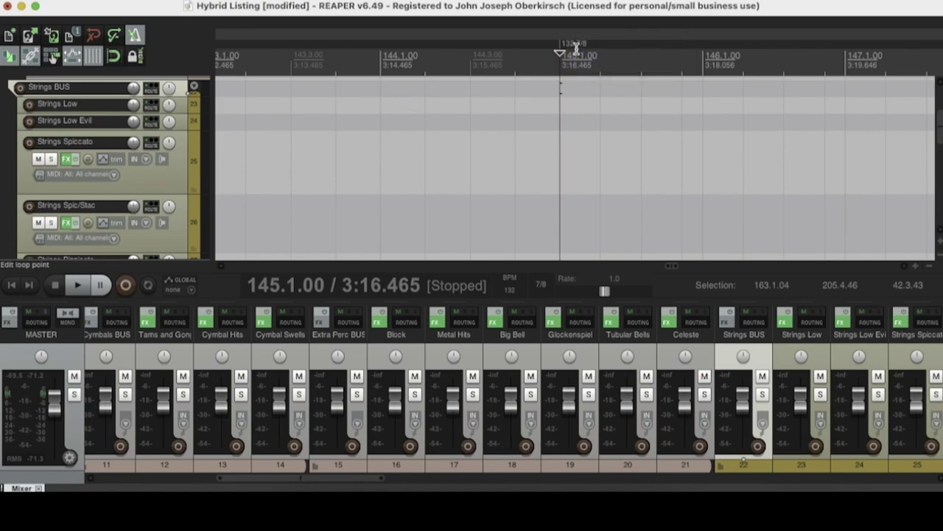
right_click(570, 46)
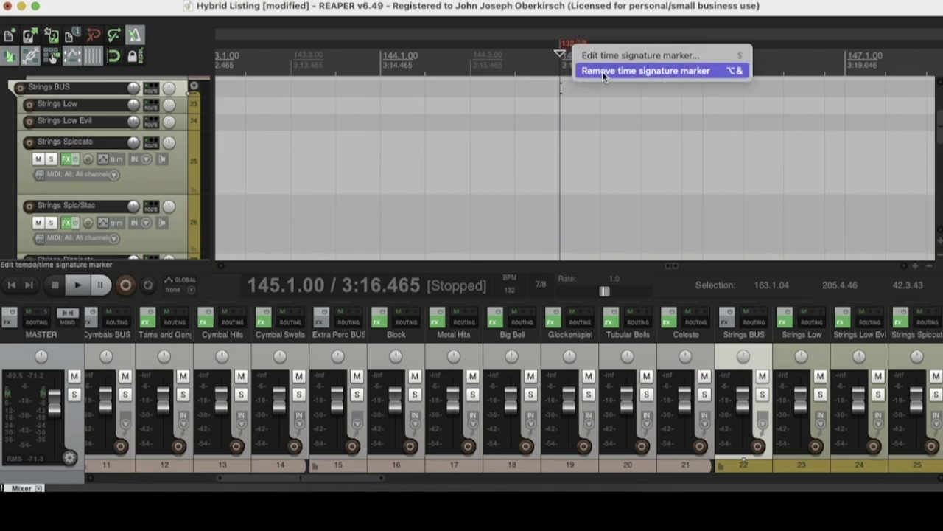
left_click(603, 71)
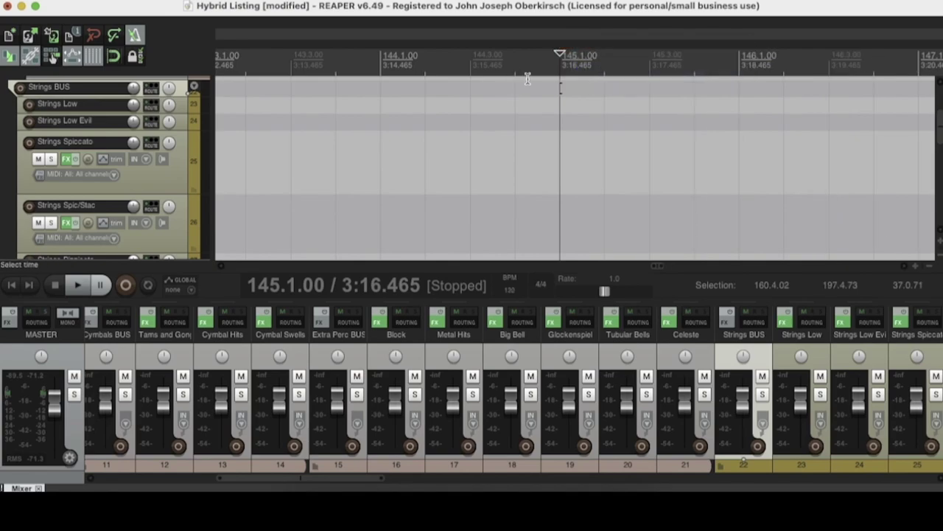
Enlarge the mixer upward until the FX and send slots show above the percussion track strips.
left_click_drag(368, 298, 483, 109)
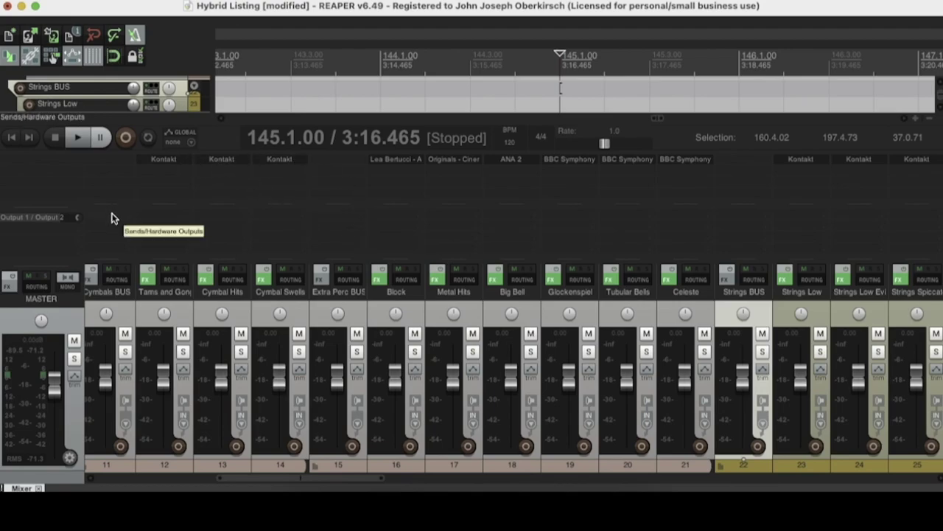
scroll(171, 280, "left", 1)
scroll(171, 280, "left", 1)
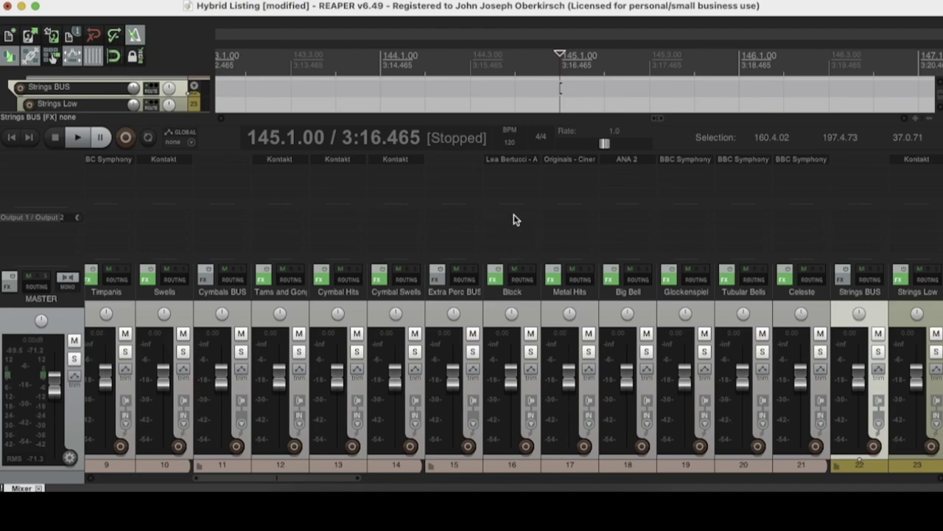
Create sends from the Block track to Cymbal Swells and to Cymbal Hits, keeping the default send settings.
left_click(399, 214)
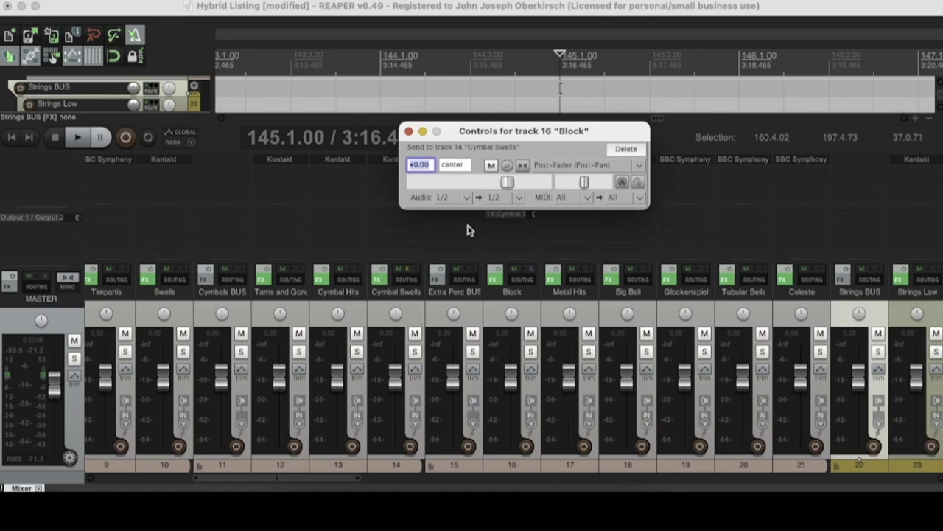
left_click(408, 131)
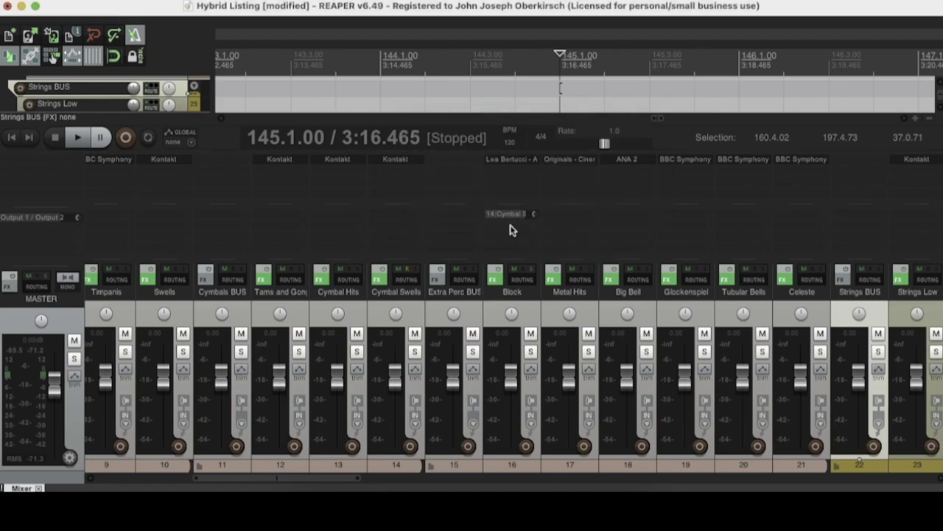
left_click(345, 229)
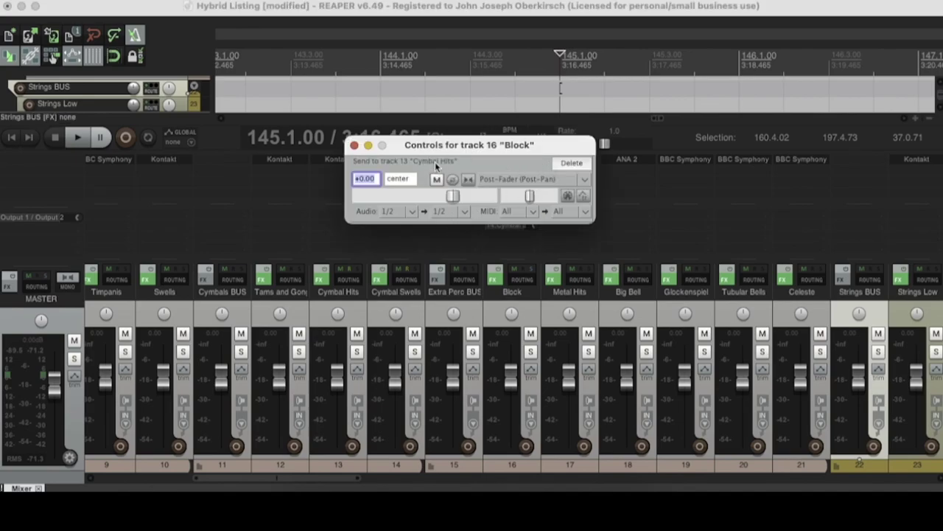
left_click(355, 146)
Remove the Cymbal Swells and Cymbal Hits sends from the Block track.
right_click(512, 226)
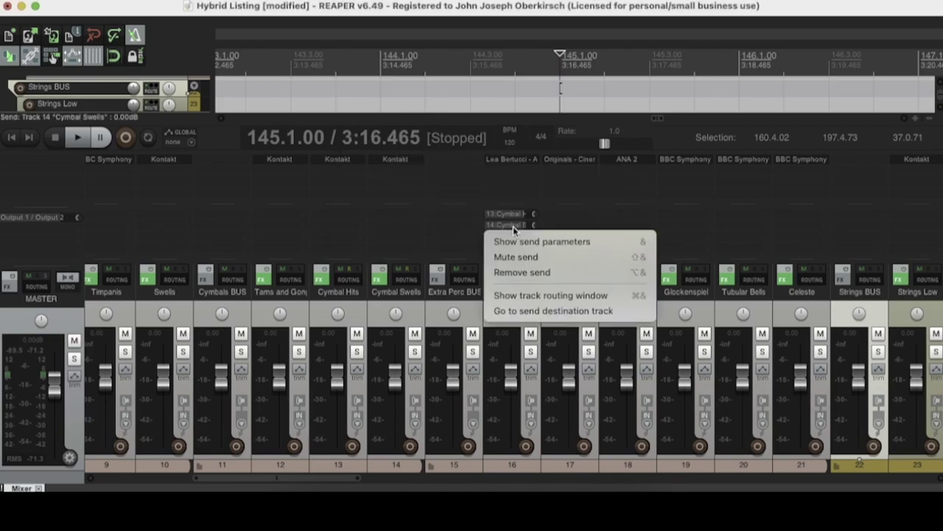
left_click(545, 273)
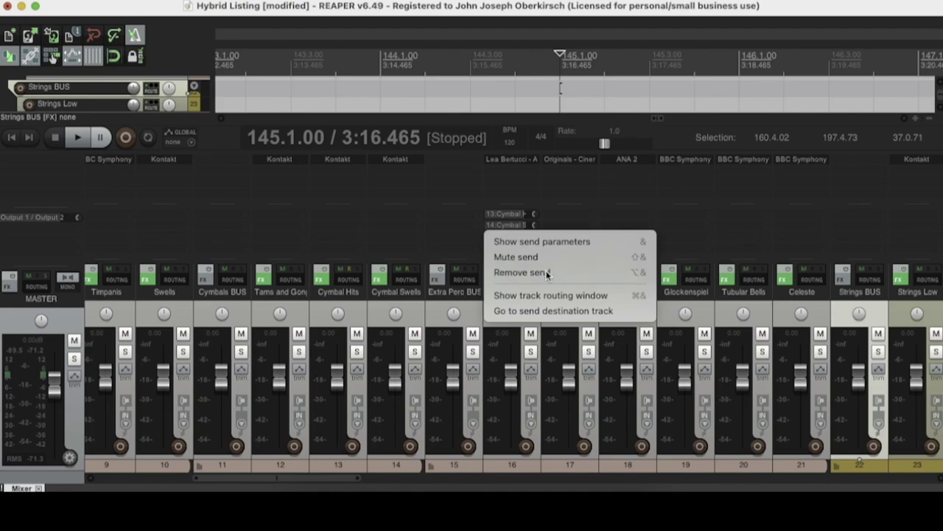
right_click(507, 215)
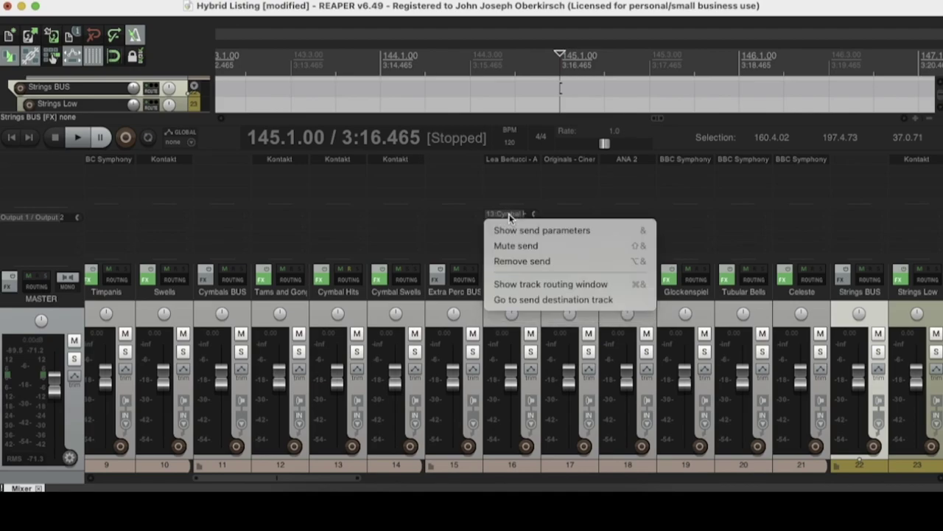
left_click(539, 263)
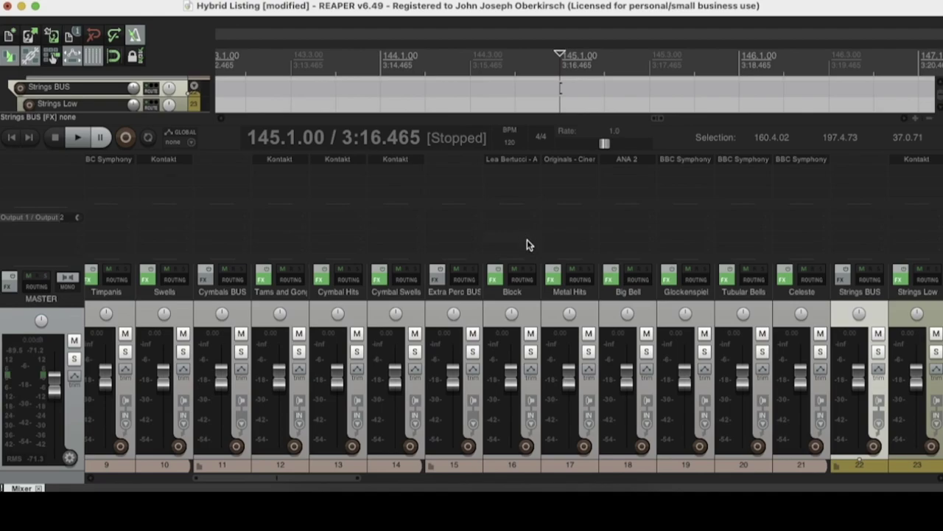
Shrink the mixer back to its compact height and return the edit cursor to the project start.
scroll(431, 361, "left", 4)
scroll(431, 361, "left", 4)
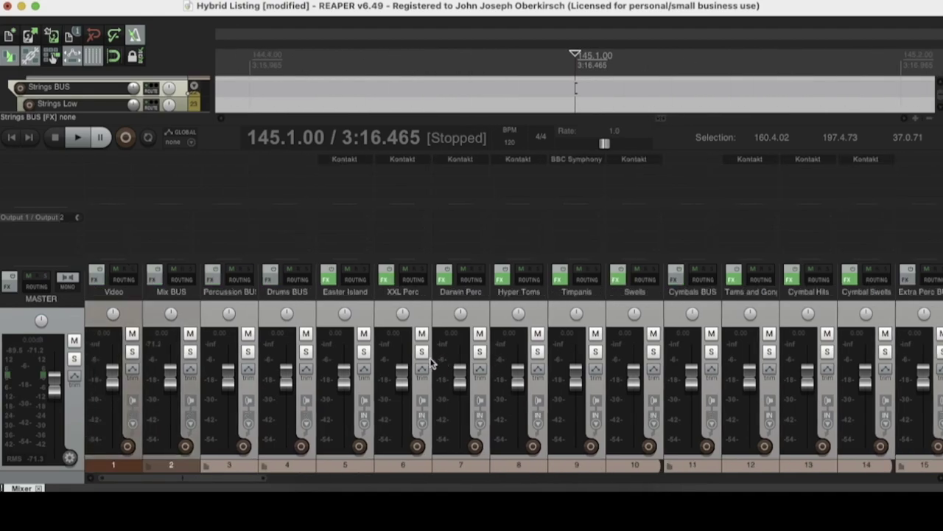
scroll(432, 361, "right", 15)
scroll(431, 361, "right", 17)
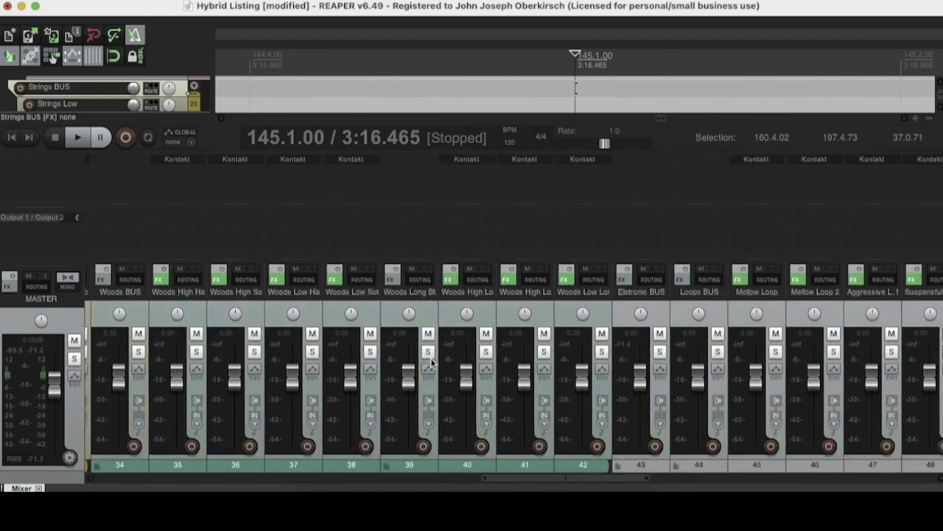
scroll(432, 362, "left", 20)
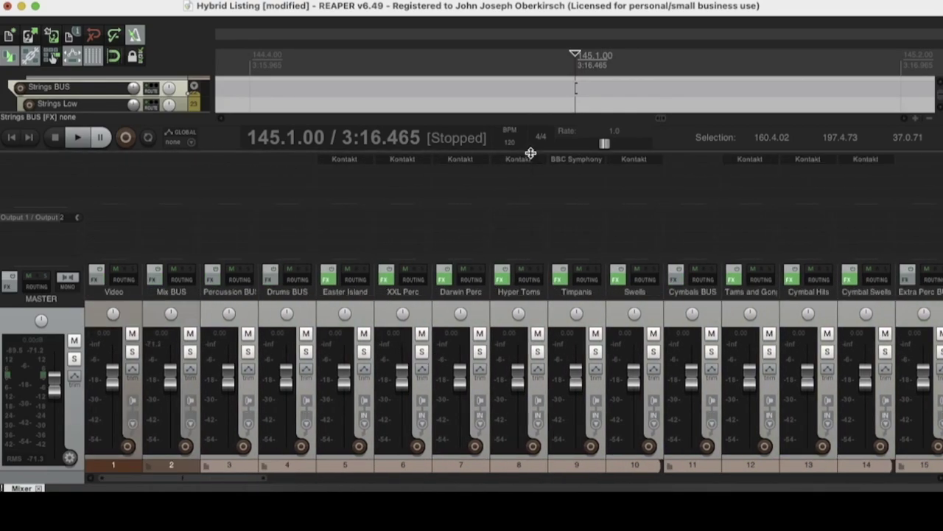
left_click_drag(531, 152, 526, 304)
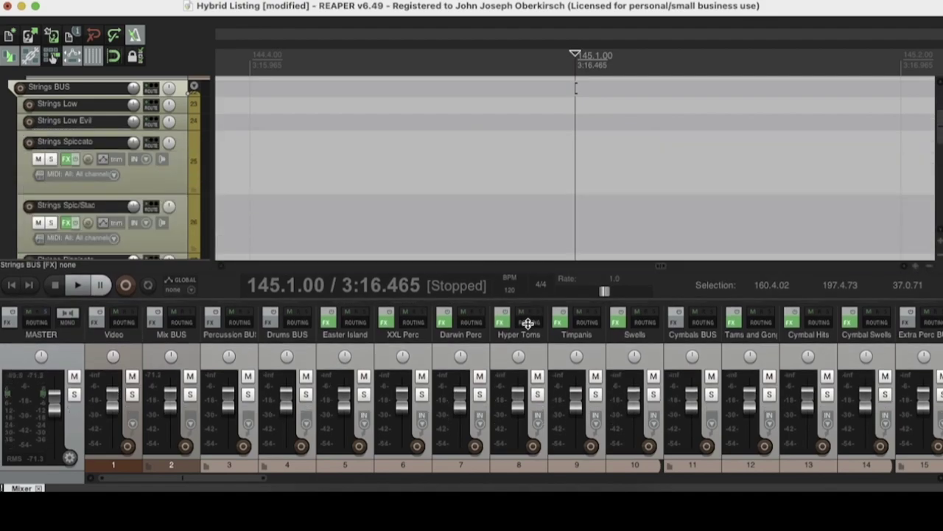
left_click(10, 287)
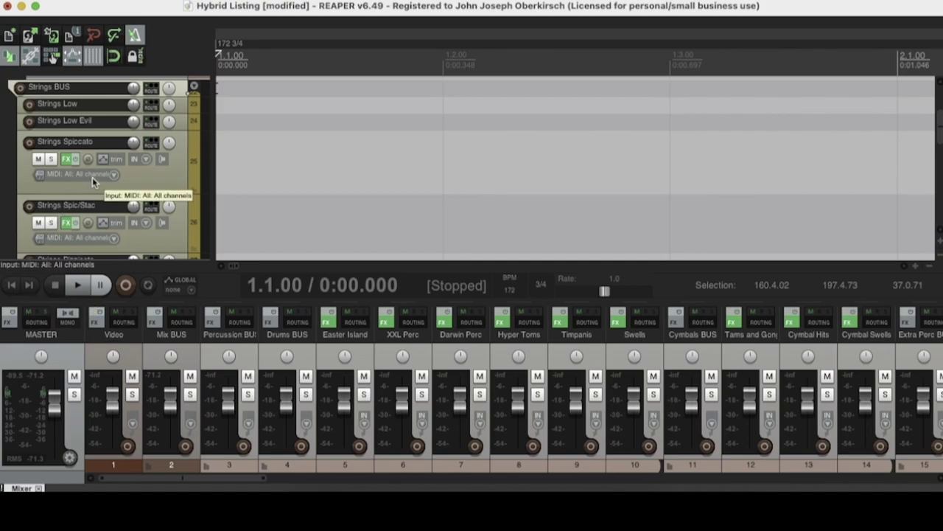
Shrink the Strings Spiccato and Strings Spic/Stac tracks to the same minimum height as the neighbouring strings tracks.
left_click_drag(122, 194, 111, 140)
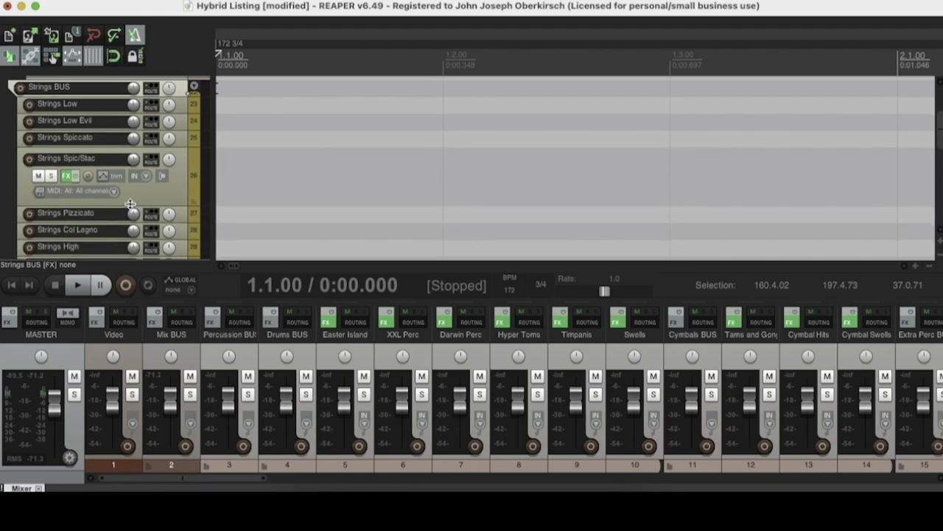
left_click_drag(128, 203, 122, 137)
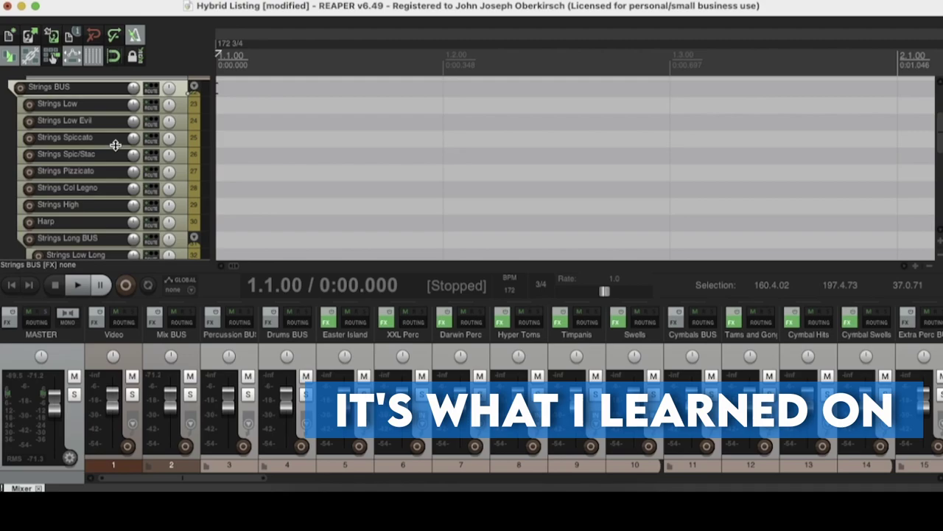
Play the project from its start, with the opening of the Shots Fired drama cue shown on the strings tracks.
mouse_move(137, 155)
scroll(136, 156, "down", 5)
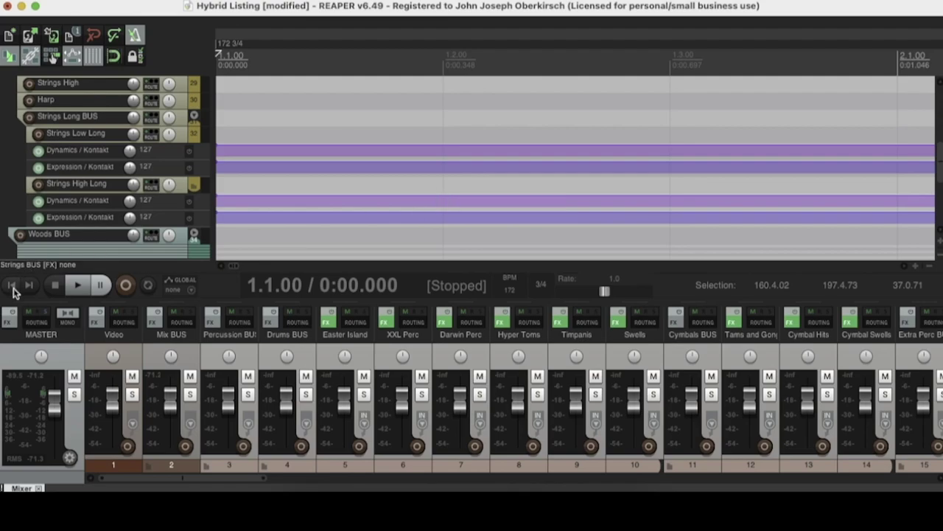
scroll(413, 200, "down", 8)
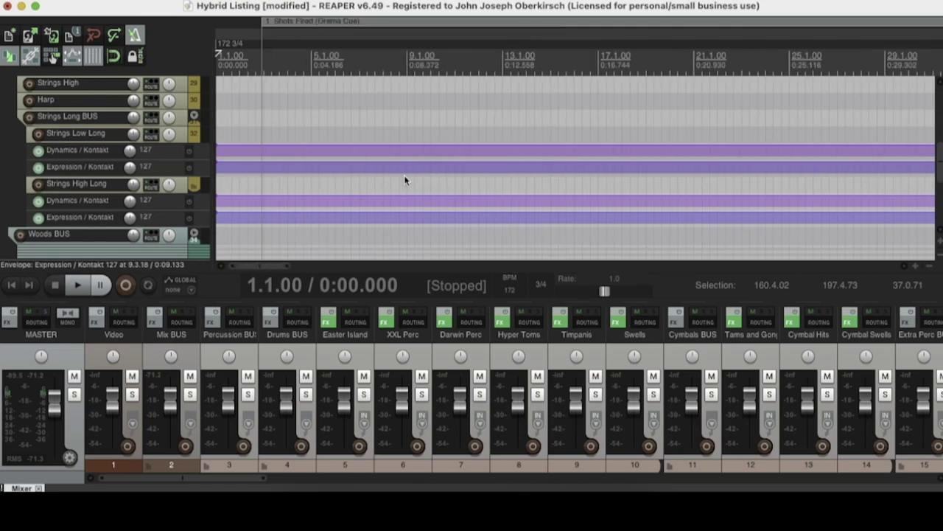
scroll(96, 157, "up", 2)
scroll(96, 158, "up", 5)
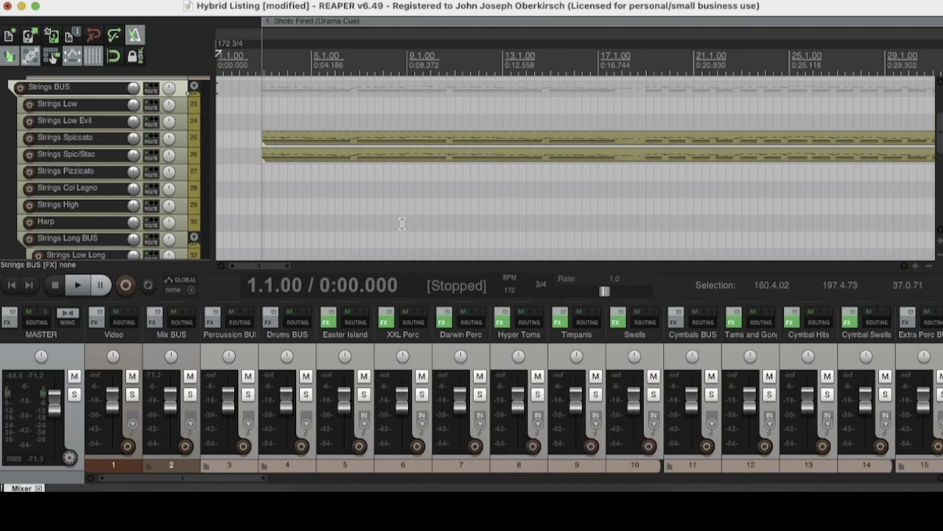
key("space")
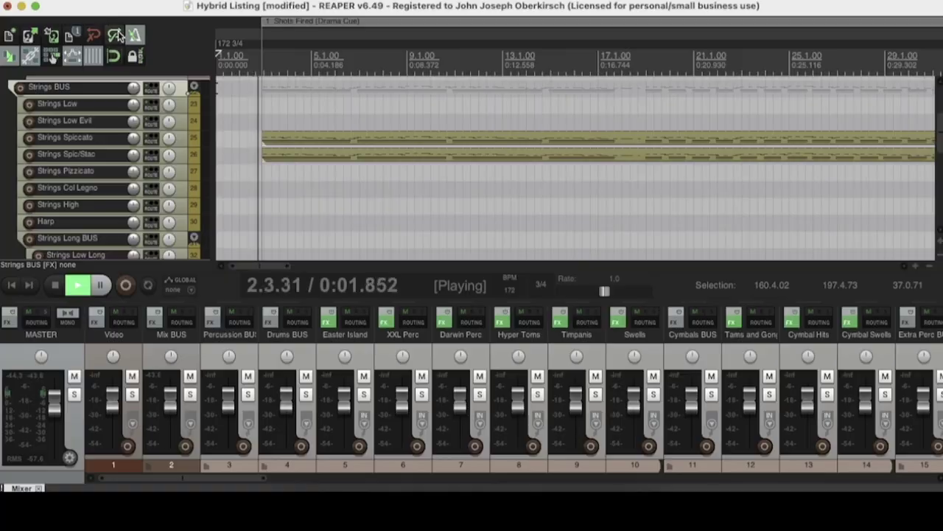